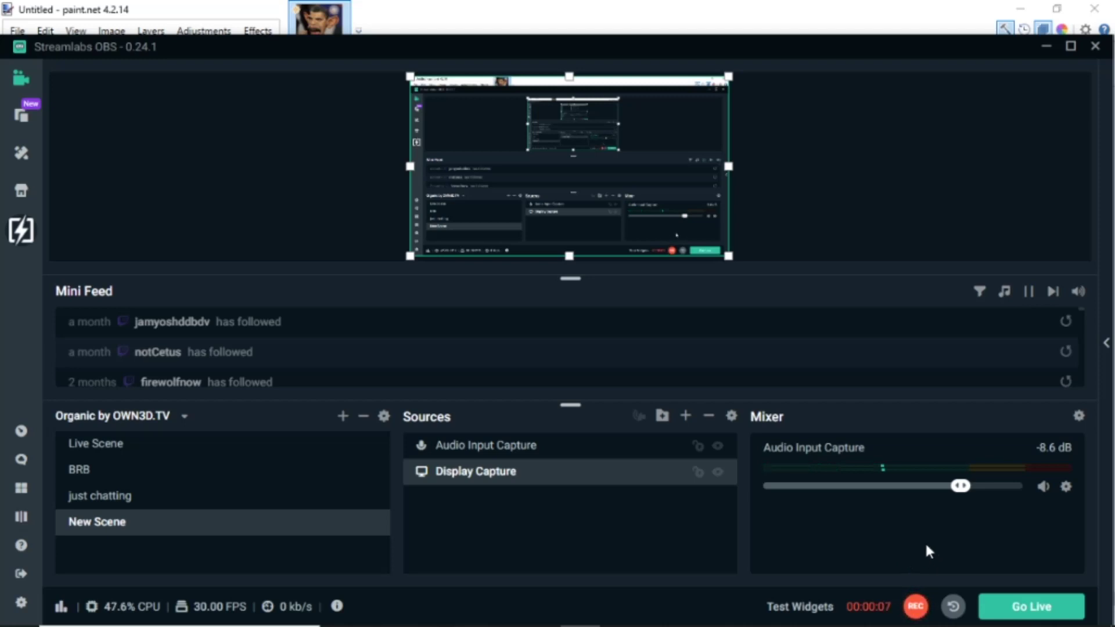
Minimize OBS, then trial-erase the Magic Wand-selected face with a width-75 eraser and undo it
{"action": "left_click", "coordinate": [850, 221]}
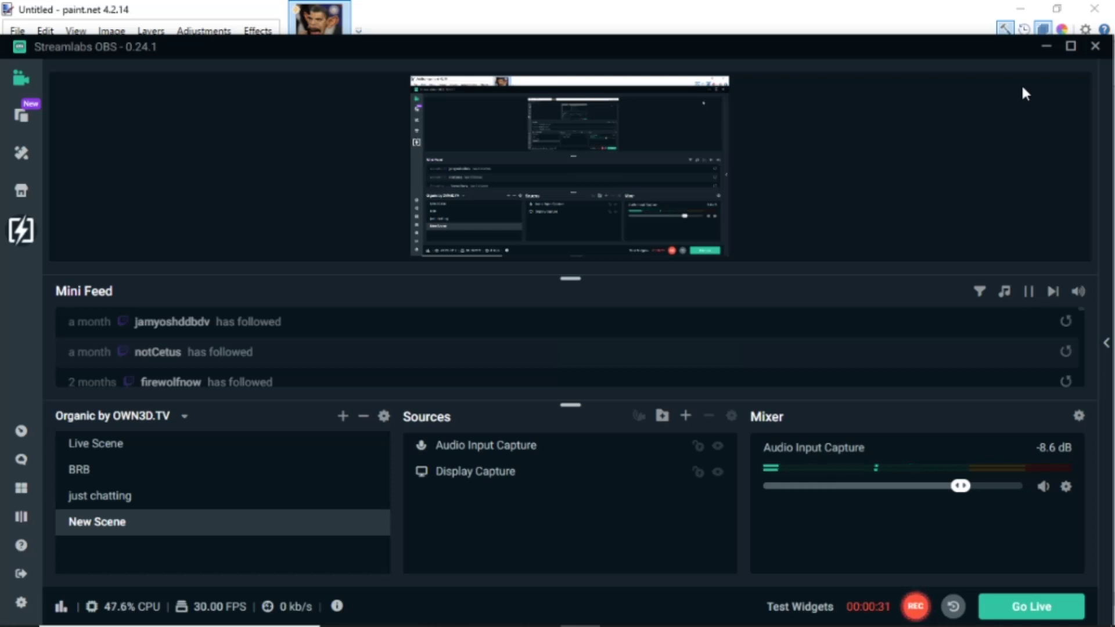
{"action": "left_click", "coordinate": [1045, 50]}
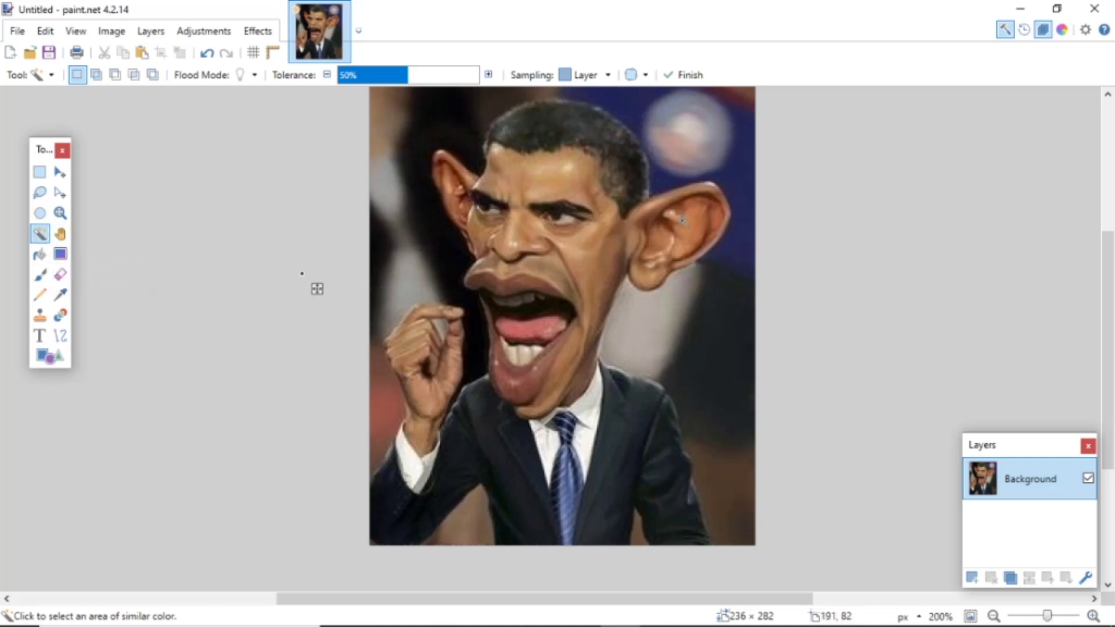
{"action": "left_click", "coordinate": [664, 337]}
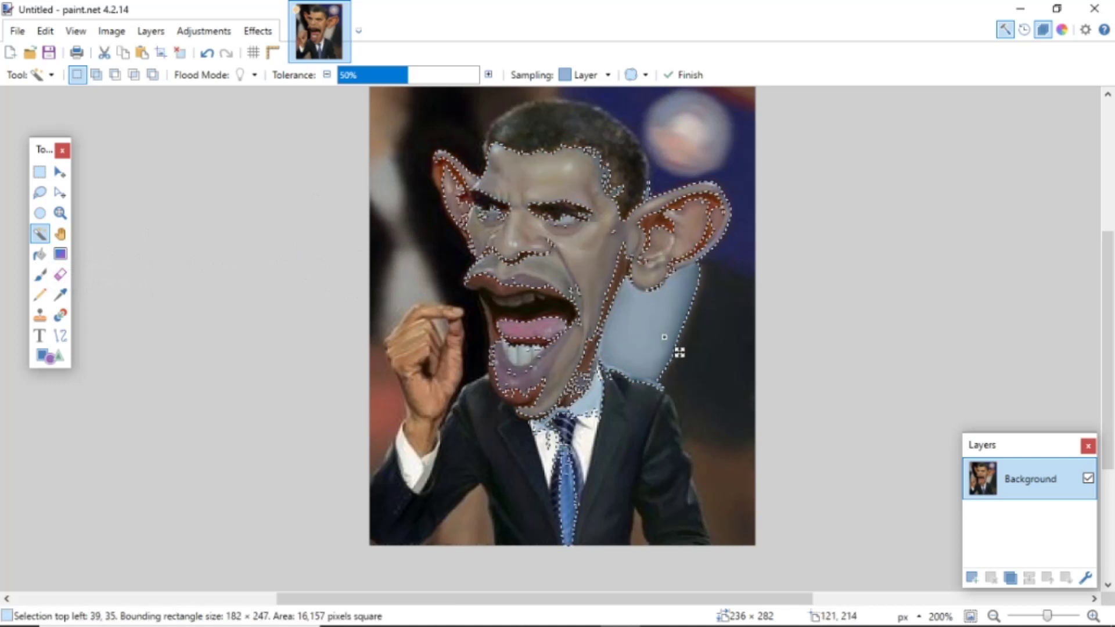
{"action": "left_click", "coordinate": [62, 276]}
{"action": "left_click", "coordinate": [185, 75]}
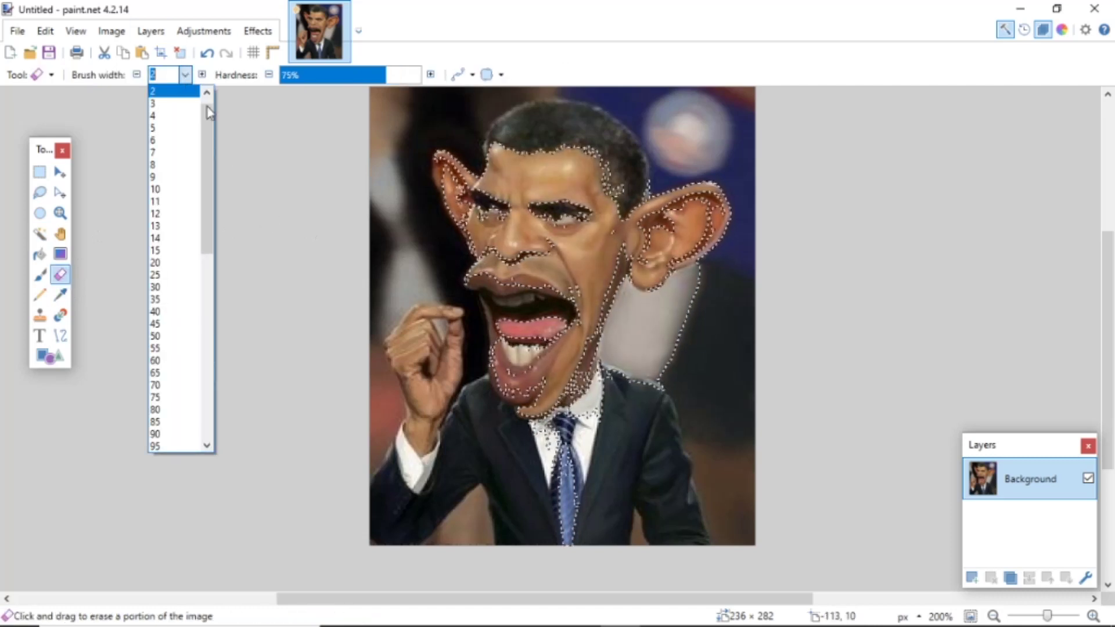
{"action": "left_click", "coordinate": [167, 397]}
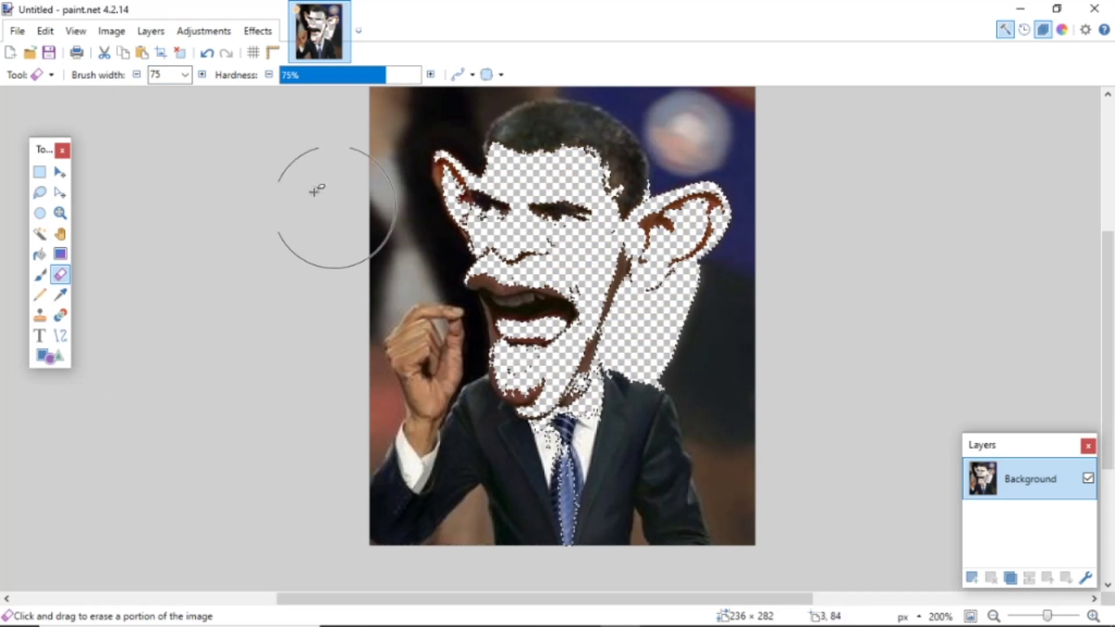
{"action": "key", "text": "ctrl+z"}
Select the dark background and hair region with the Magic Wand, then clear the selection
{"action": "mouse_move", "coordinate": [455, 109]}
{"action": "left_mouse_down"}
{"action": "mouse_move", "coordinate": [225, 169]}
{"action": "mouse_move", "coordinate": [180, 74]}
{"action": "mouse_move", "coordinate": [215, 80]}
{"action": "left_mouse_up"}
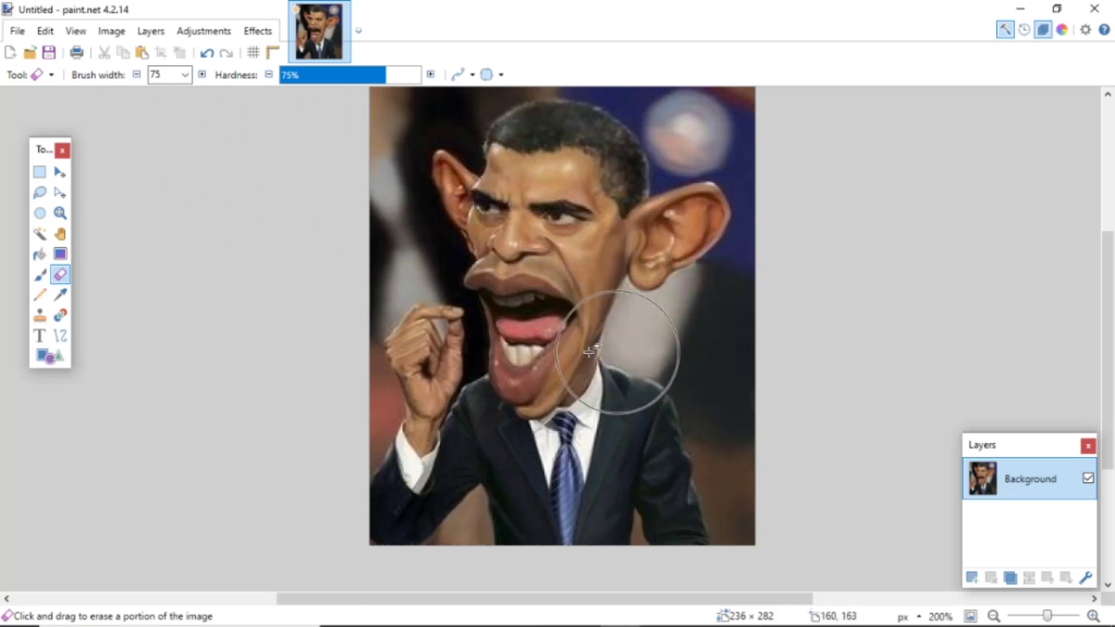
{"action": "left_click", "coordinate": [39, 234]}
{"action": "left_click", "coordinate": [463, 142]}
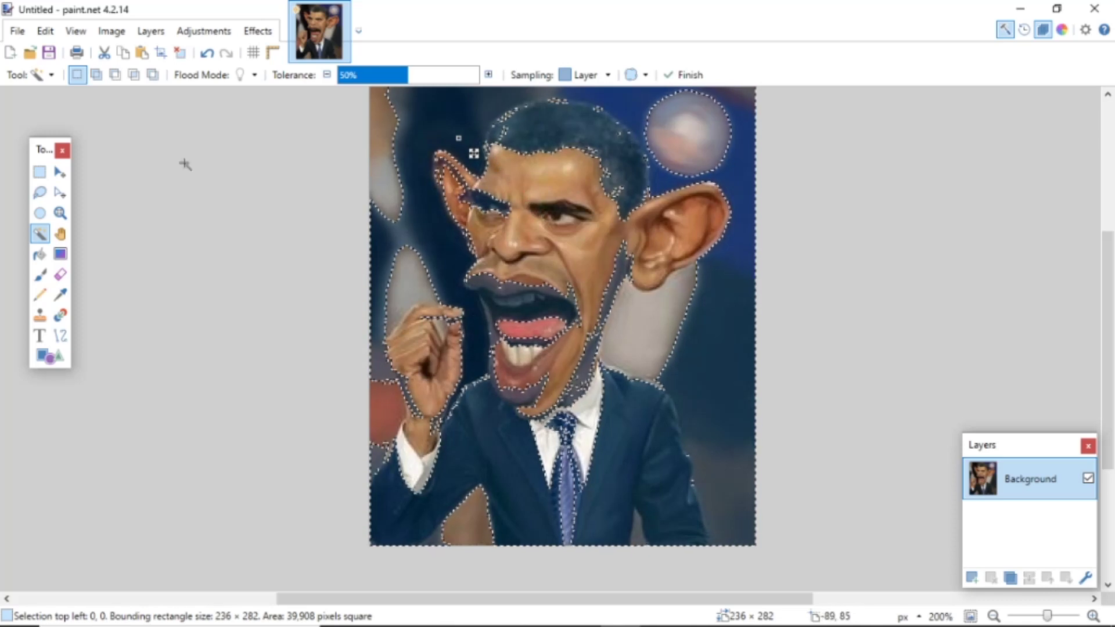
{"action": "left_click", "coordinate": [180, 53]}
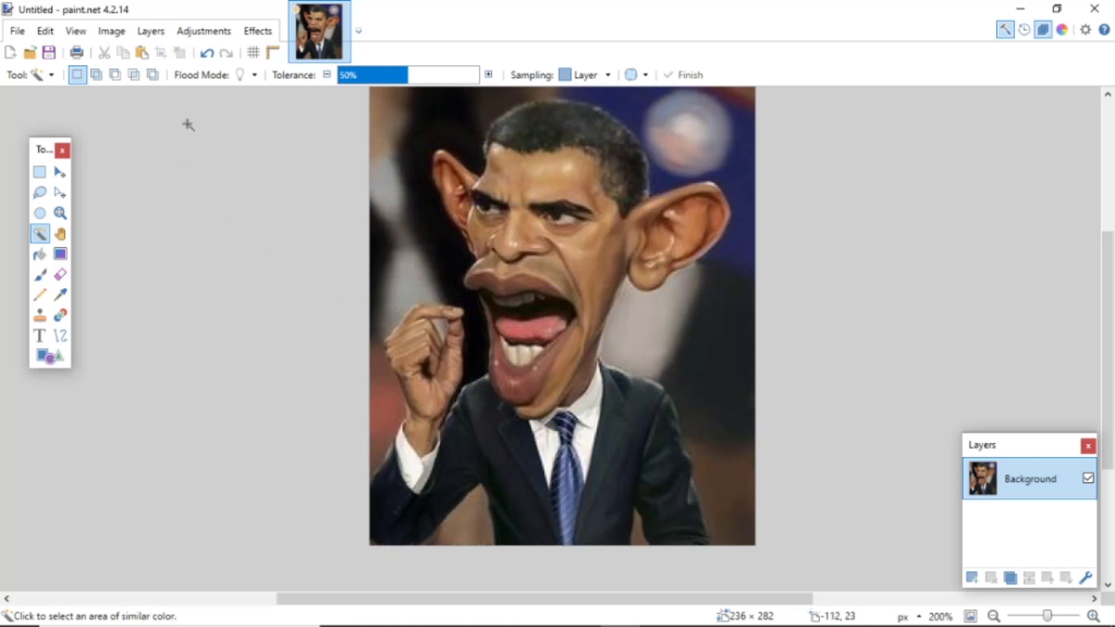
{"action": "left_click", "coordinate": [60, 274]}
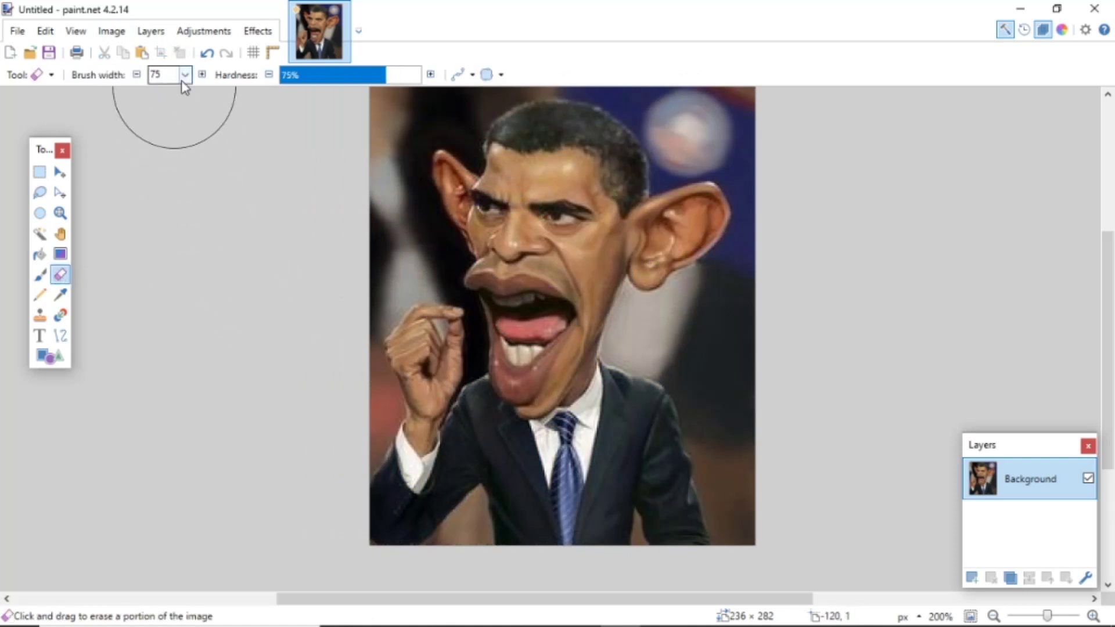
Set the eraser to width 20 and erase the background beside the chin and right shoulder
{"action": "left_click", "coordinate": [185, 75]}
{"action": "scroll", "coordinate": [180, 203], "scroll_direction": "up", "scroll_amount": 6}
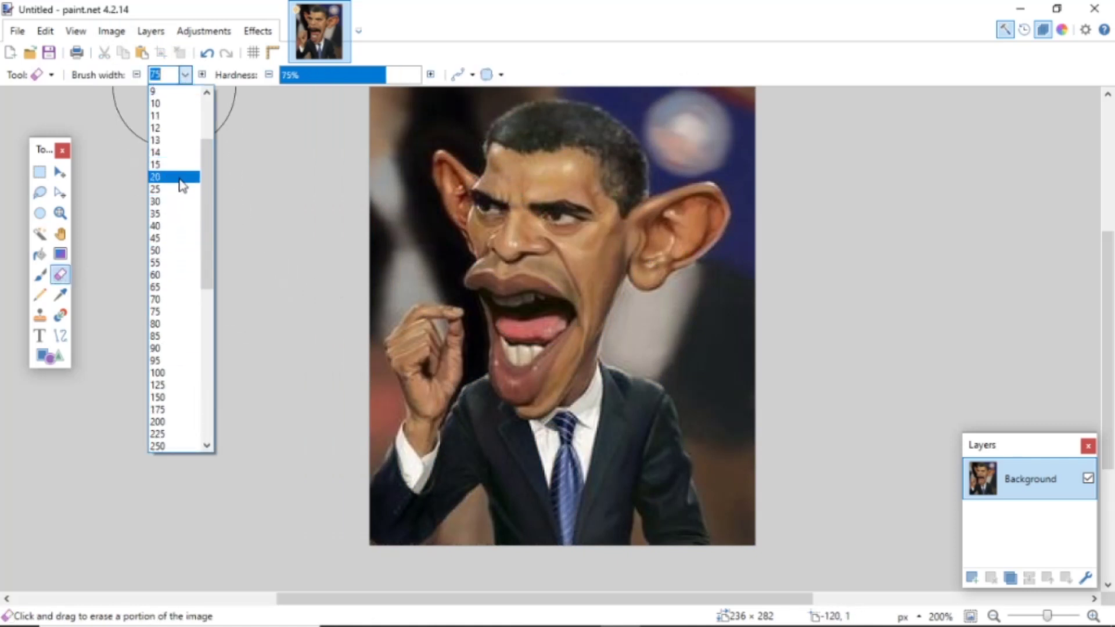
{"action": "left_click", "coordinate": [181, 177]}
{"action": "scroll", "coordinate": [660, 381], "scroll_direction": "up", "scroll_amount": 5}
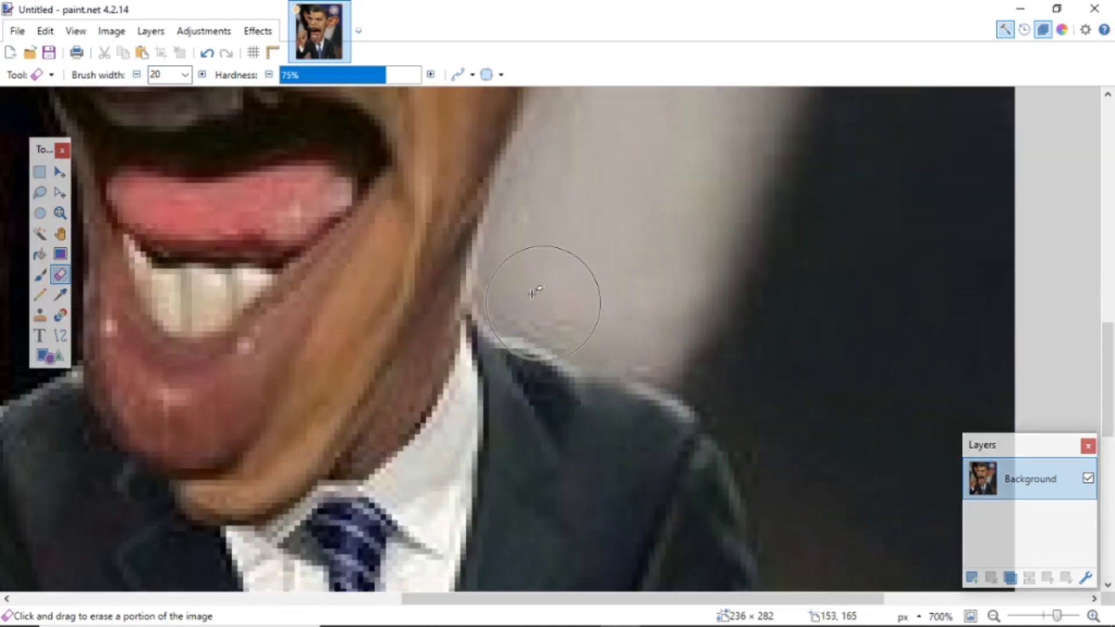
{"action": "mouse_move", "coordinate": [527, 291]}
{"action": "left_mouse_down"}
{"action": "mouse_move", "coordinate": [523, 253]}
{"action": "mouse_move", "coordinate": [550, 190]}
{"action": "mouse_move", "coordinate": [557, 290]}
{"action": "mouse_move", "coordinate": [598, 318]}
{"action": "mouse_move", "coordinate": [710, 348]}
{"action": "mouse_move", "coordinate": [784, 446]}
{"action": "left_mouse_up"}
{"action": "scroll", "coordinate": [787, 415], "scroll_direction": "down", "scroll_amount": 4}
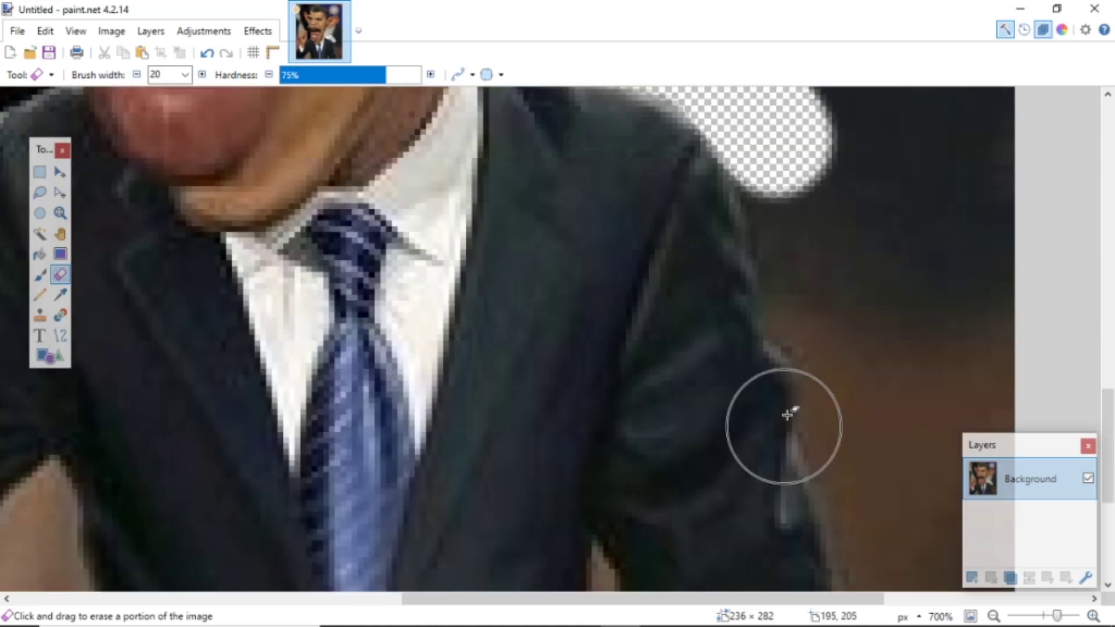
{"action": "scroll", "coordinate": [790, 407], "scroll_direction": "down", "scroll_amount": 2}
{"action": "scroll", "coordinate": [813, 331], "scroll_direction": "up", "scroll_amount": 2}
{"action": "scroll", "coordinate": [755, 308], "scroll_direction": "right", "scroll_amount": 3}
{"action": "scroll", "coordinate": [621, 288], "scroll_direction": "up", "scroll_amount": 1}
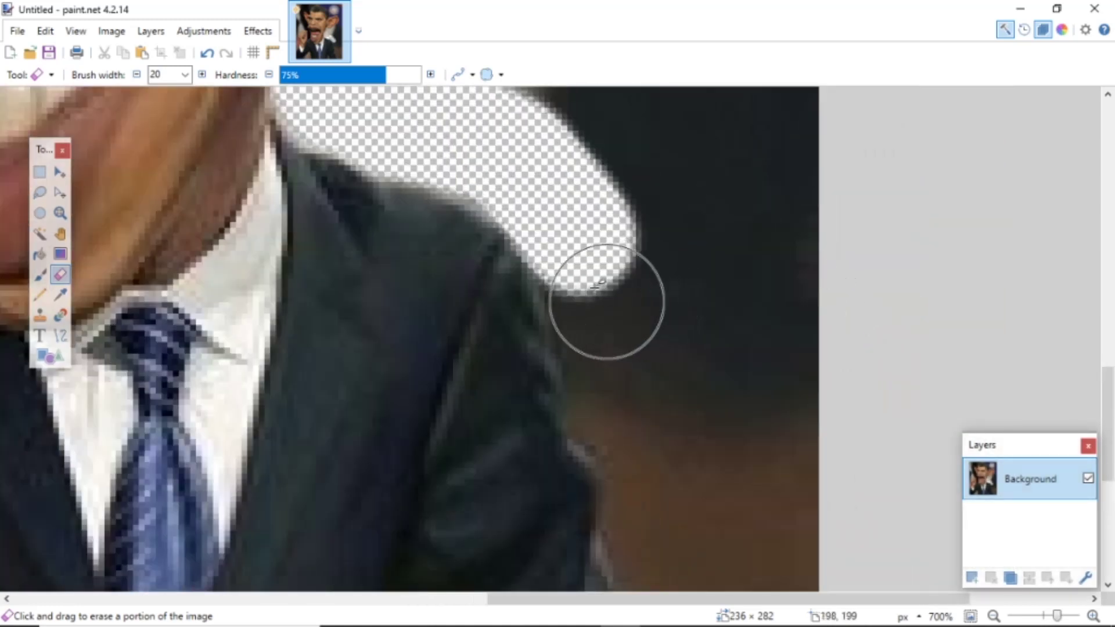
{"action": "mouse_move", "coordinate": [607, 302]}
{"action": "left_mouse_down"}
{"action": "mouse_move", "coordinate": [602, 272]}
{"action": "mouse_move", "coordinate": [651, 494]}
{"action": "left_mouse_up"}
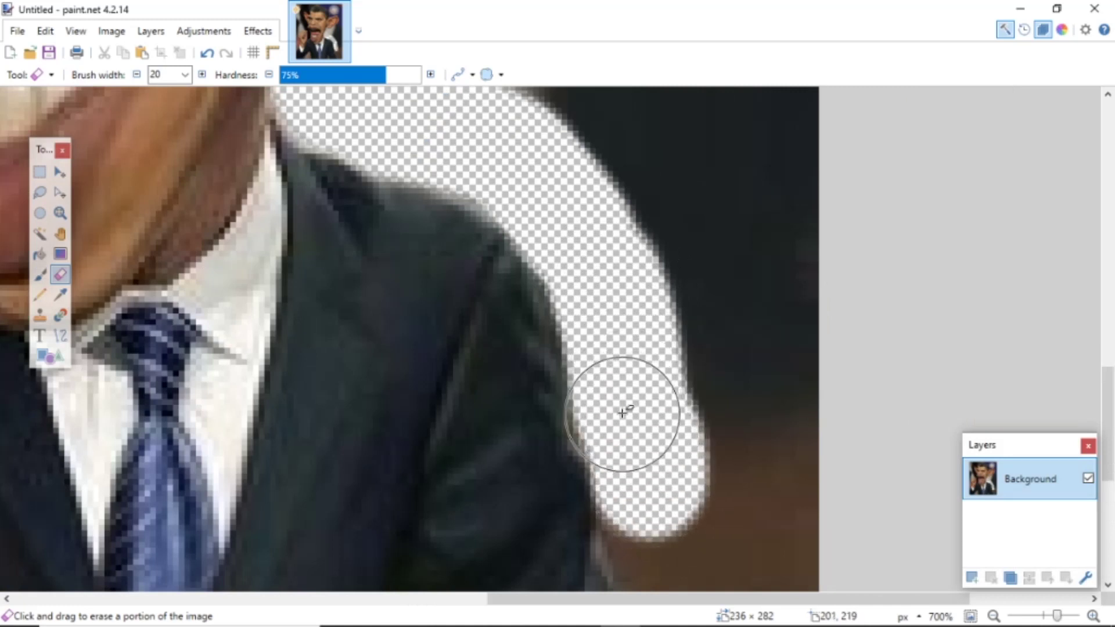
{"action": "scroll", "coordinate": [621, 413], "scroll_direction": "up", "scroll_amount": 1}
{"action": "scroll", "coordinate": [605, 428], "scroll_direction": "up", "scroll_amount": 1}
{"action": "scroll", "coordinate": [548, 436], "scroll_direction": "down", "scroll_amount": 2}
{"action": "scroll", "coordinate": [672, 398], "scroll_direction": "down", "scroll_amount": 3}
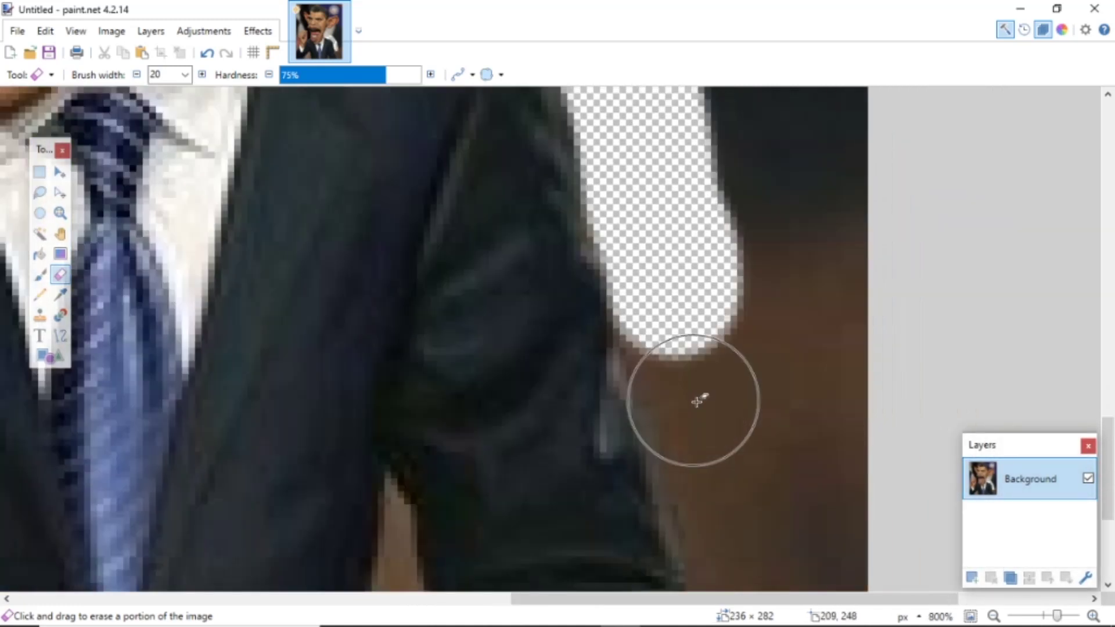
{"action": "left_click_drag", "start_coordinate": [678, 341], "coordinate": [715, 423]}
{"action": "scroll", "coordinate": [718, 418], "scroll_direction": "down", "scroll_amount": 2}
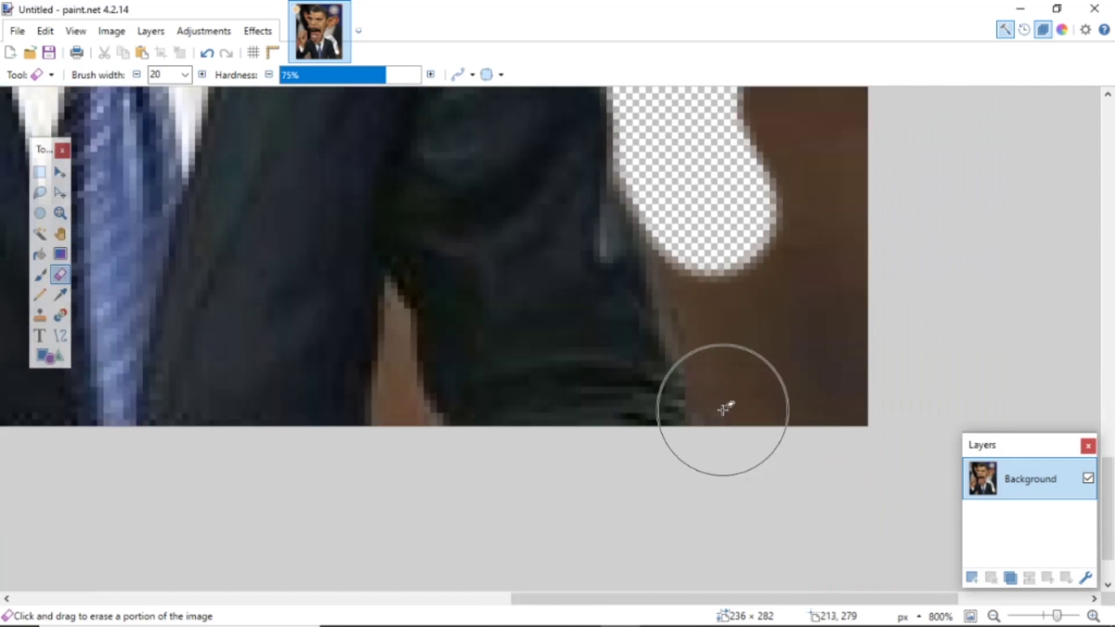
{"action": "mouse_move", "coordinate": [705, 212]}
{"action": "left_mouse_down"}
{"action": "mouse_move", "coordinate": [758, 423]}
{"action": "mouse_move", "coordinate": [828, 399]}
{"action": "mouse_move", "coordinate": [785, 376]}
{"action": "mouse_move", "coordinate": [759, 399]}
{"action": "left_mouse_up"}
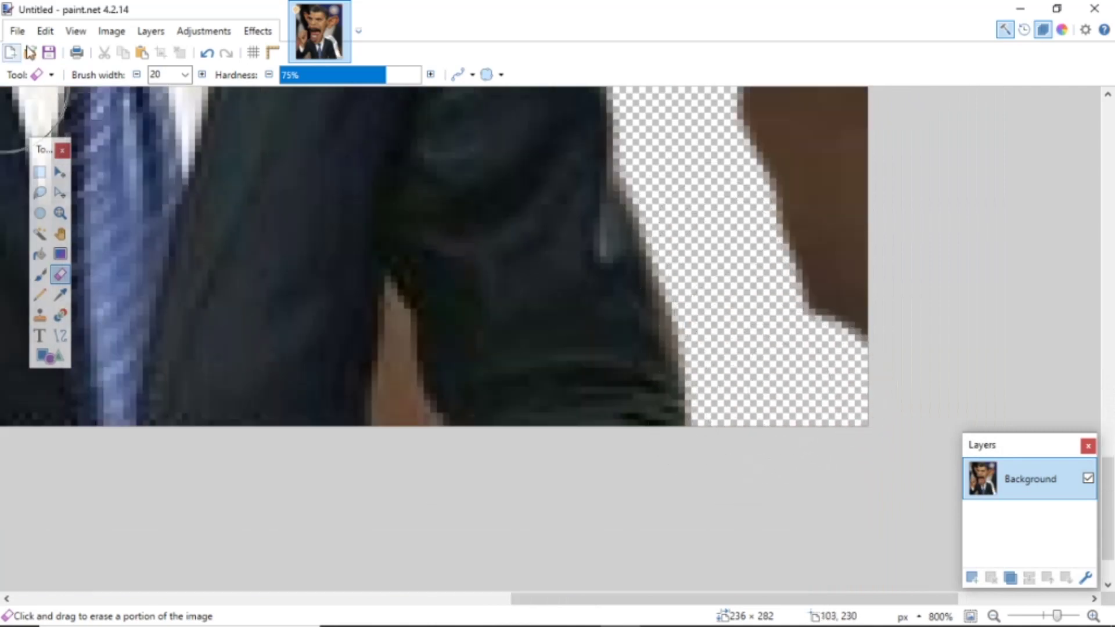
Shrink the eraser to width 6 and erase the background gaps between arms and jacket
{"action": "left_click", "coordinate": [138, 74]}
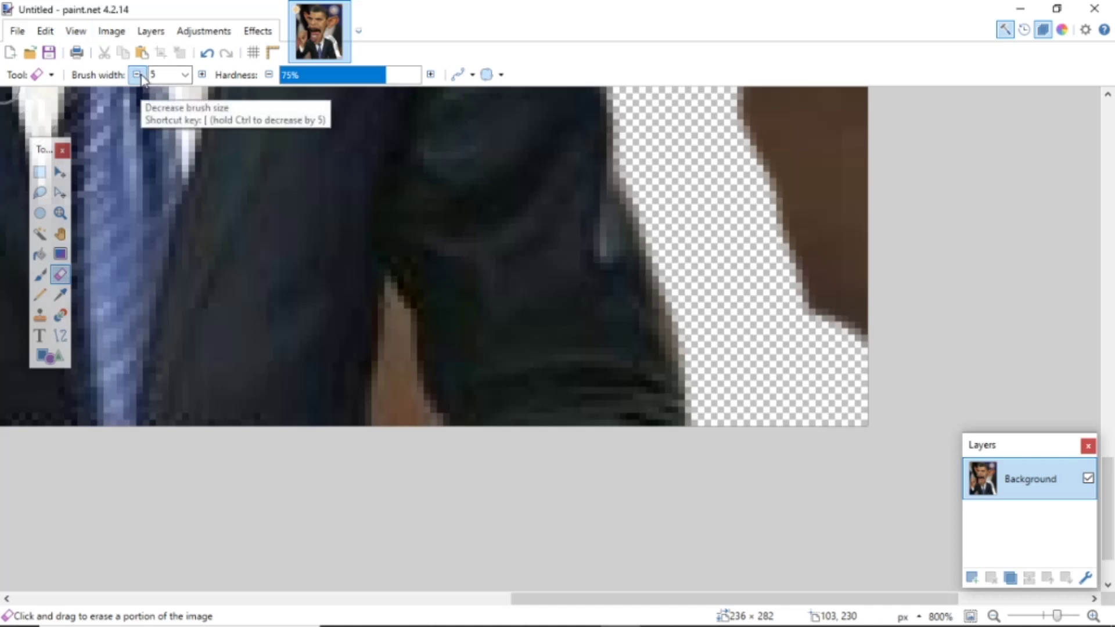
{"action": "left_click", "coordinate": [202, 74]}
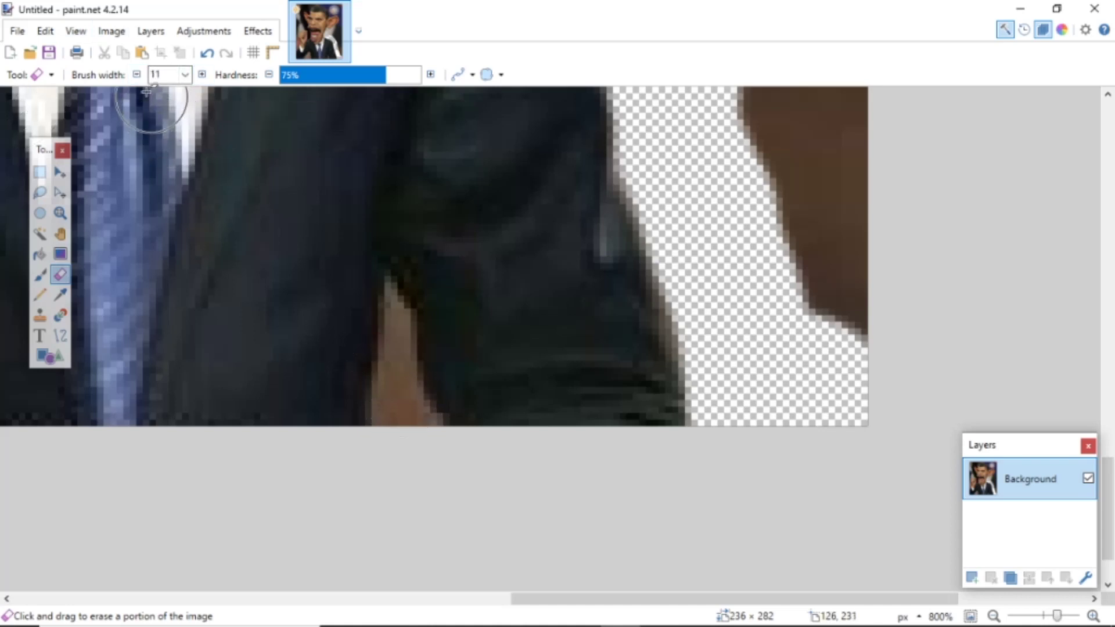
{"action": "left_click", "coordinate": [138, 74], "text": "ctrl"}
{"action": "mouse_move", "coordinate": [388, 289]}
{"action": "left_mouse_down"}
{"action": "mouse_move", "coordinate": [428, 433]}
{"action": "mouse_move", "coordinate": [389, 415]}
{"action": "left_mouse_up"}
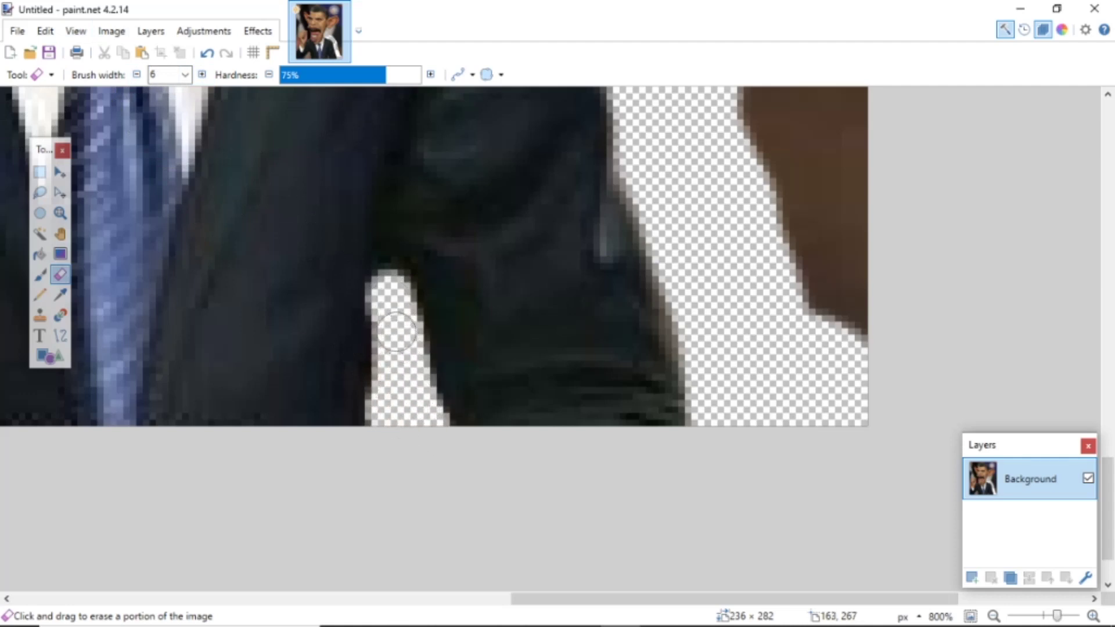
{"action": "scroll", "coordinate": [398, 354], "scroll_direction": "left", "scroll_amount": 5}
{"action": "mouse_move", "coordinate": [353, 195]}
{"action": "left_mouse_down"}
{"action": "mouse_move", "coordinate": [293, 272]}
{"action": "mouse_move", "coordinate": [135, 407]}
{"action": "mouse_move", "coordinate": [396, 420]}
{"action": "mouse_move", "coordinate": [359, 216]}
{"action": "mouse_move", "coordinate": [274, 332]}
{"action": "mouse_move", "coordinate": [204, 380]}
{"action": "mouse_move", "coordinate": [364, 381]}
{"action": "mouse_move", "coordinate": [353, 290]}
{"action": "mouse_move", "coordinate": [305, 372]}
{"action": "mouse_move", "coordinate": [345, 351]}
{"action": "left_mouse_up"}
Zoom in and erase the dark strip along the image's bottom edge with the width-6 eraser
{"action": "scroll", "coordinate": [344, 350], "scroll_direction": "down", "scroll_amount": 3}
{"action": "scroll", "coordinate": [344, 351], "scroll_direction": "left", "scroll_amount": 3}
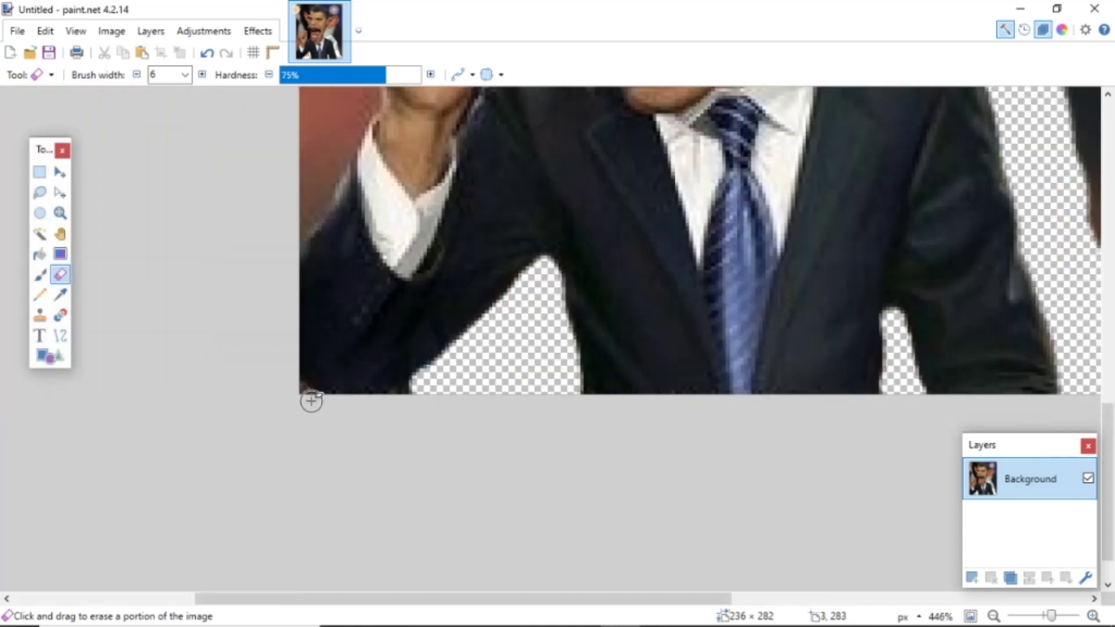
{"action": "scroll", "coordinate": [312, 401], "scroll_direction": "up", "scroll_amount": 2}
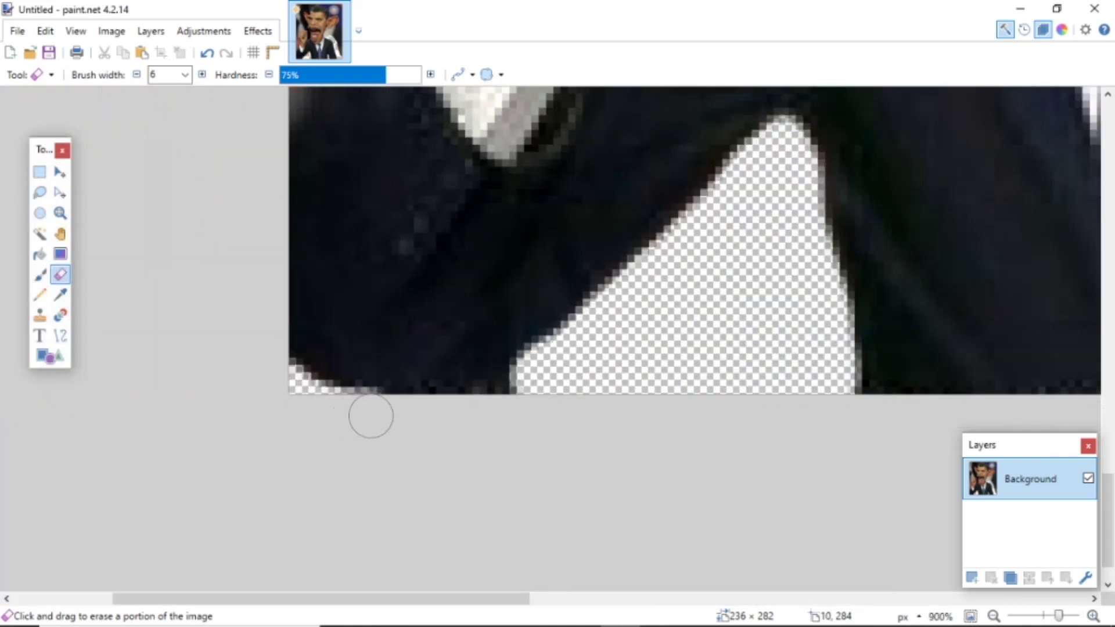
{"action": "mouse_move", "coordinate": [371, 415]}
{"action": "left_mouse_down"}
{"action": "mouse_move", "coordinate": [521, 390]}
{"action": "mouse_move", "coordinate": [437, 409]}
{"action": "left_mouse_up"}
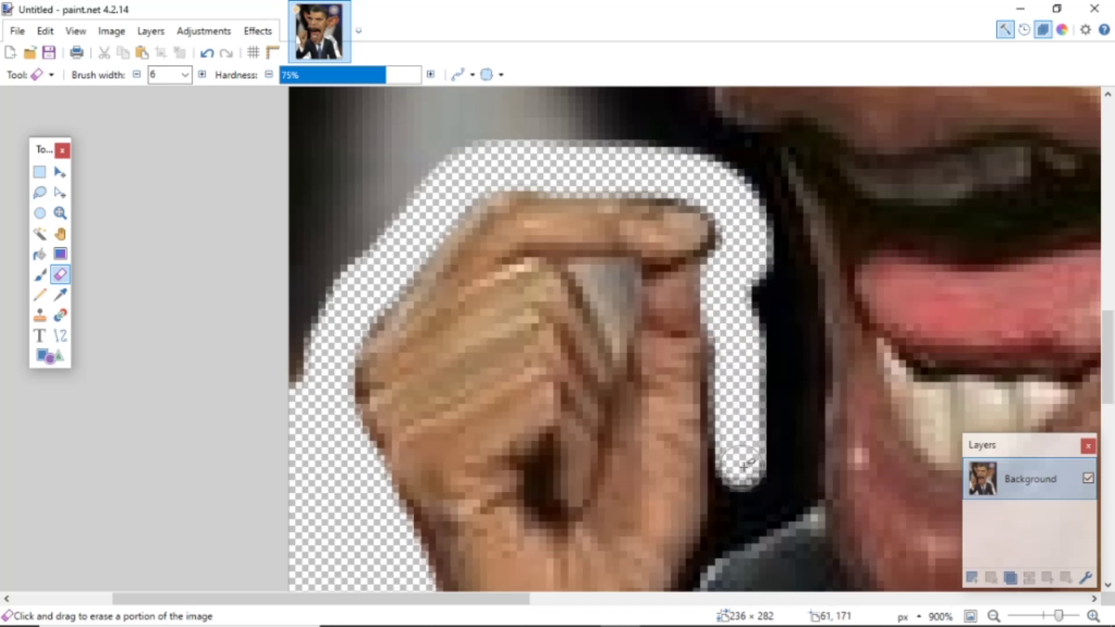
Reduce the eraser to width 3 and erase the dark strip beside the fist's fingers
{"action": "scroll", "coordinate": [726, 433], "scroll_direction": "down", "scroll_amount": 3}
{"action": "left_click_drag", "start_coordinate": [737, 252], "coordinate": [737, 328]}
{"action": "left_click", "coordinate": [137, 74]}
{"action": "left_click", "coordinate": [137, 74]}
{"action": "left_click", "coordinate": [137, 74]}
{"action": "left_click", "coordinate": [137, 74]}
{"action": "left_click", "coordinate": [137, 74]}
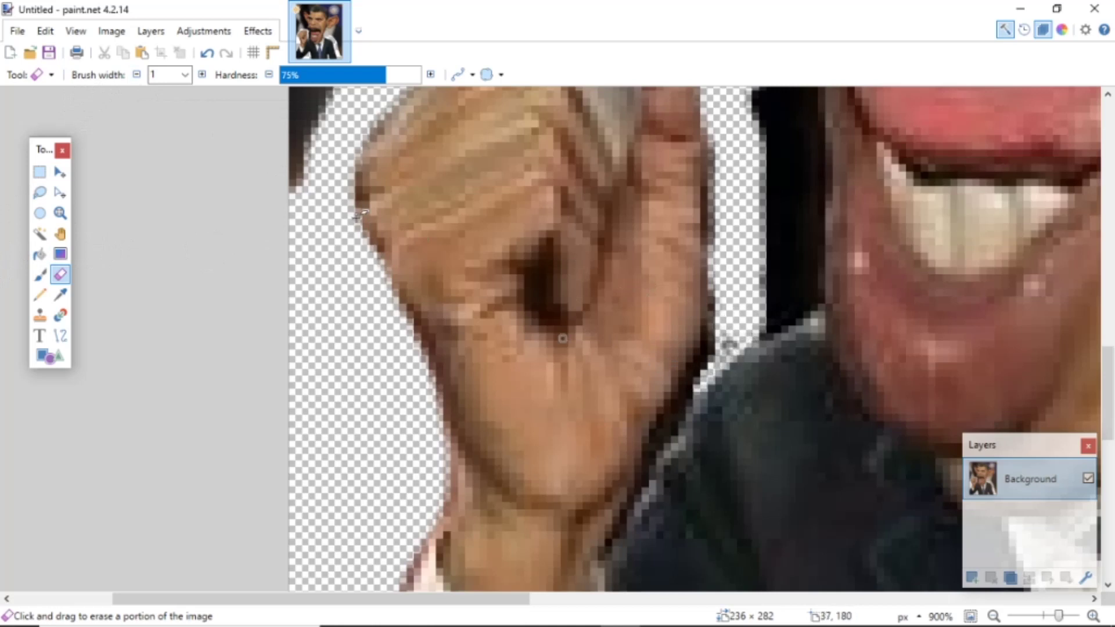
{"action": "scroll", "coordinate": [563, 218], "scroll_direction": "up", "scroll_amount": 3}
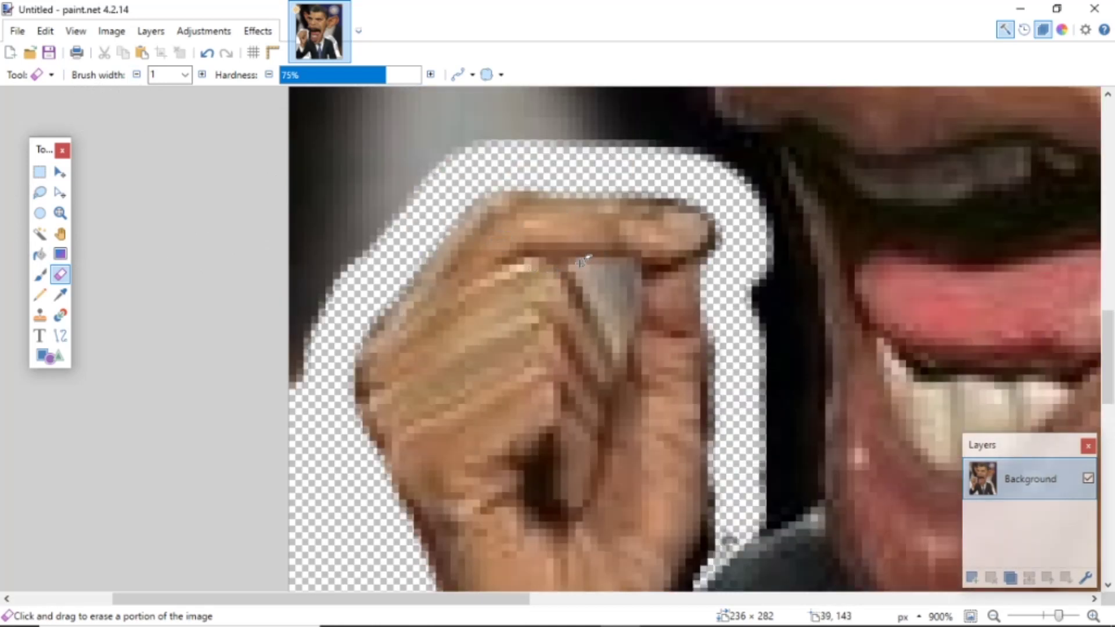
{"action": "left_click", "coordinate": [203, 75]}
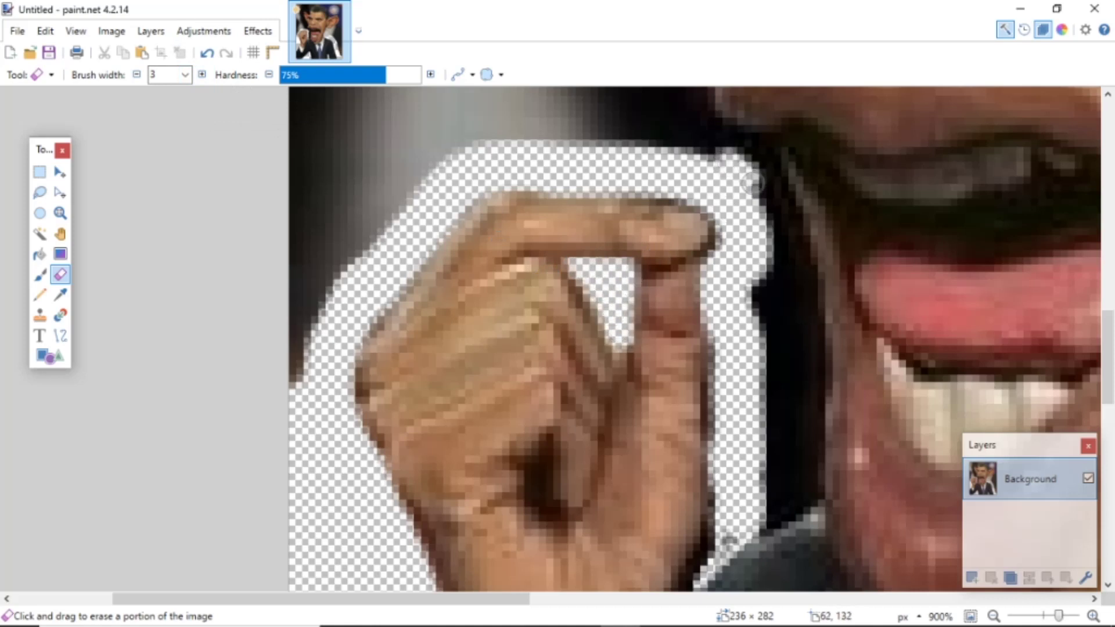
{"action": "left_click_drag", "start_coordinate": [778, 253], "coordinate": [788, 291]}
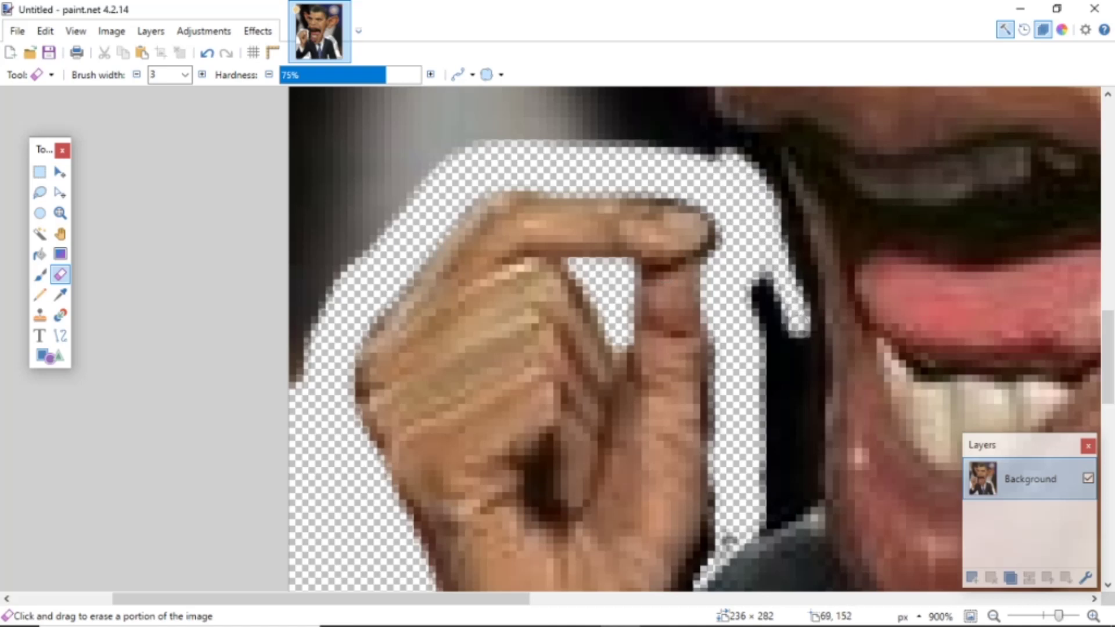
{"action": "left_click_drag", "start_coordinate": [798, 329], "coordinate": [806, 451]}
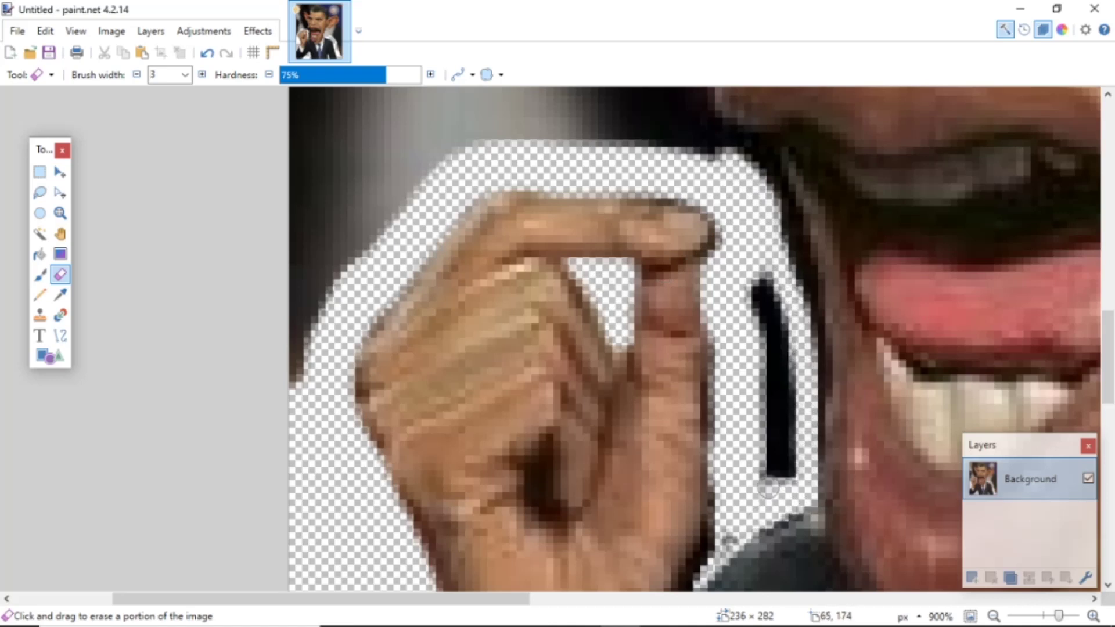
{"action": "mouse_move", "coordinate": [795, 468]}
{"action": "left_mouse_down"}
{"action": "mouse_move", "coordinate": [772, 475]}
{"action": "mouse_move", "coordinate": [768, 423]}
{"action": "left_mouse_up"}
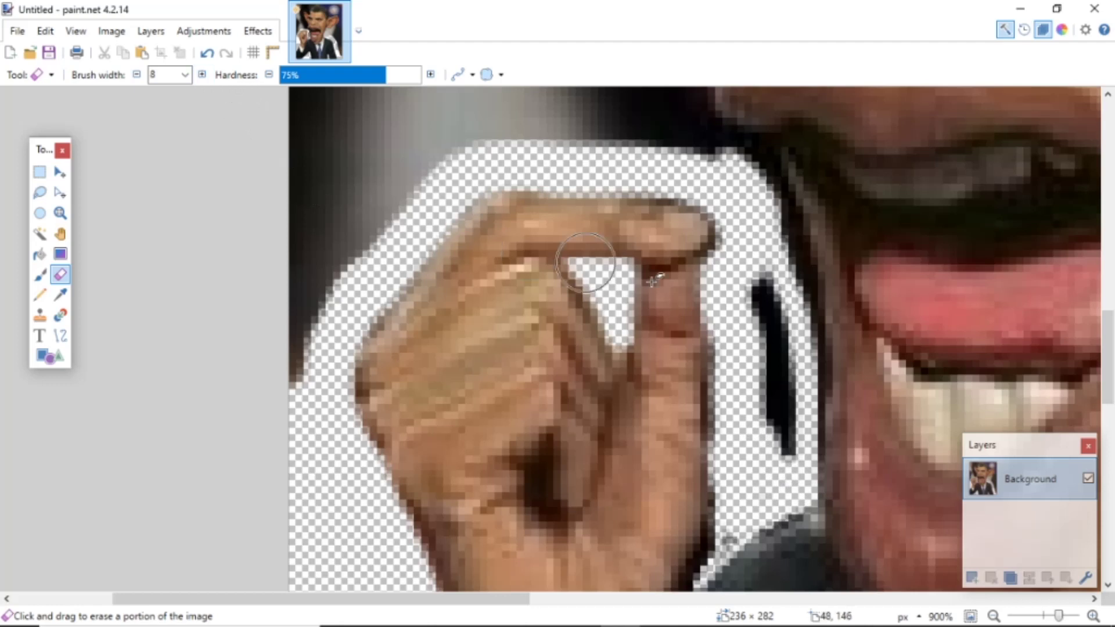
{"action": "left_click_drag", "start_coordinate": [755, 275], "coordinate": [774, 445]}
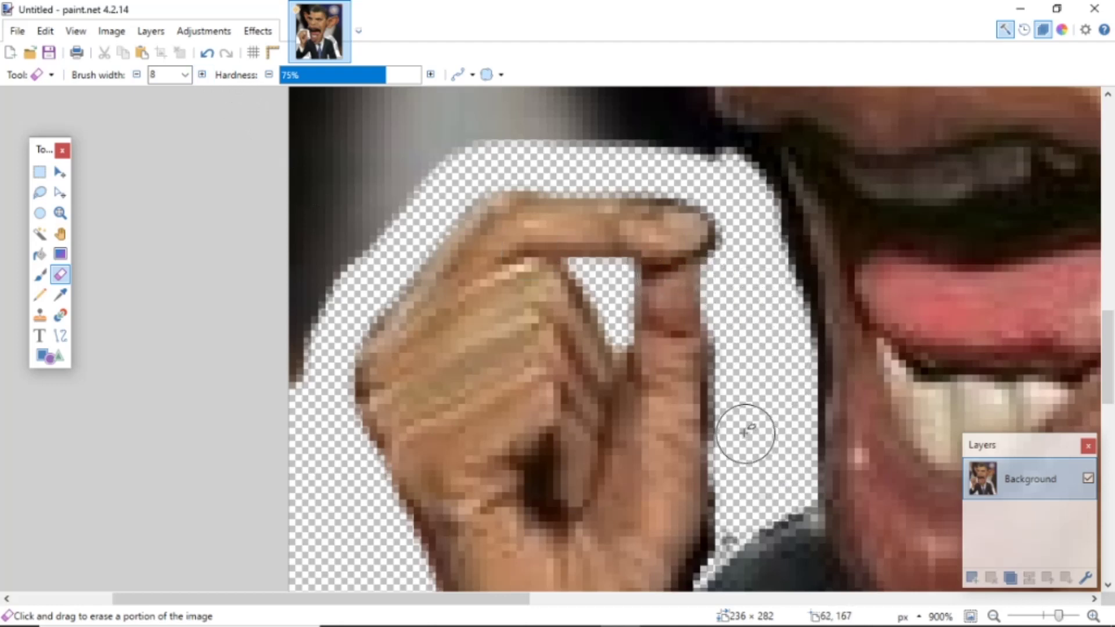
Erase the background from the finger up toward the lip and along the cheek beside the nose
{"action": "scroll", "coordinate": [756, 439], "scroll_direction": "up", "scroll_amount": 5}
{"action": "scroll", "coordinate": [759, 435], "scroll_direction": "down", "scroll_amount": 3}
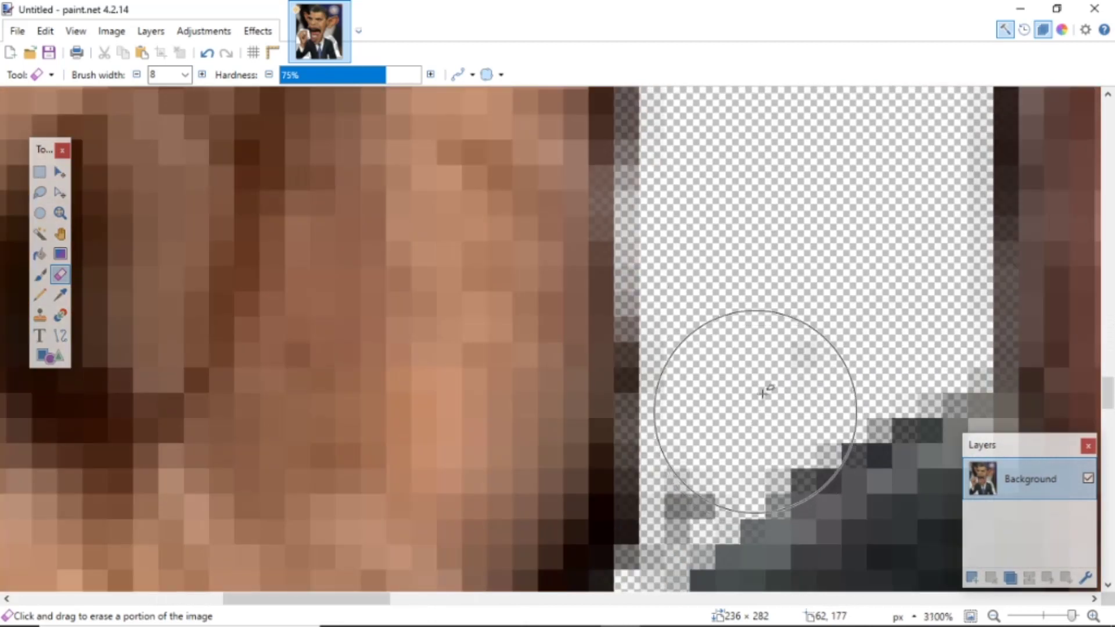
{"action": "scroll", "coordinate": [806, 351], "scroll_direction": "up", "scroll_amount": 3}
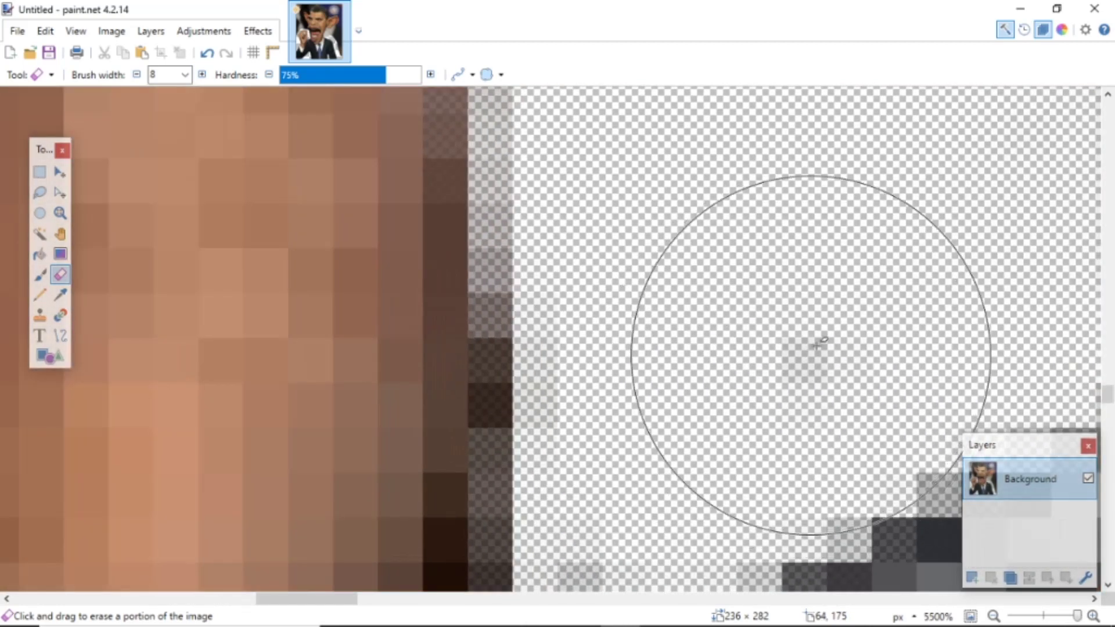
{"action": "scroll", "coordinate": [790, 346], "scroll_direction": "down", "scroll_amount": 2}
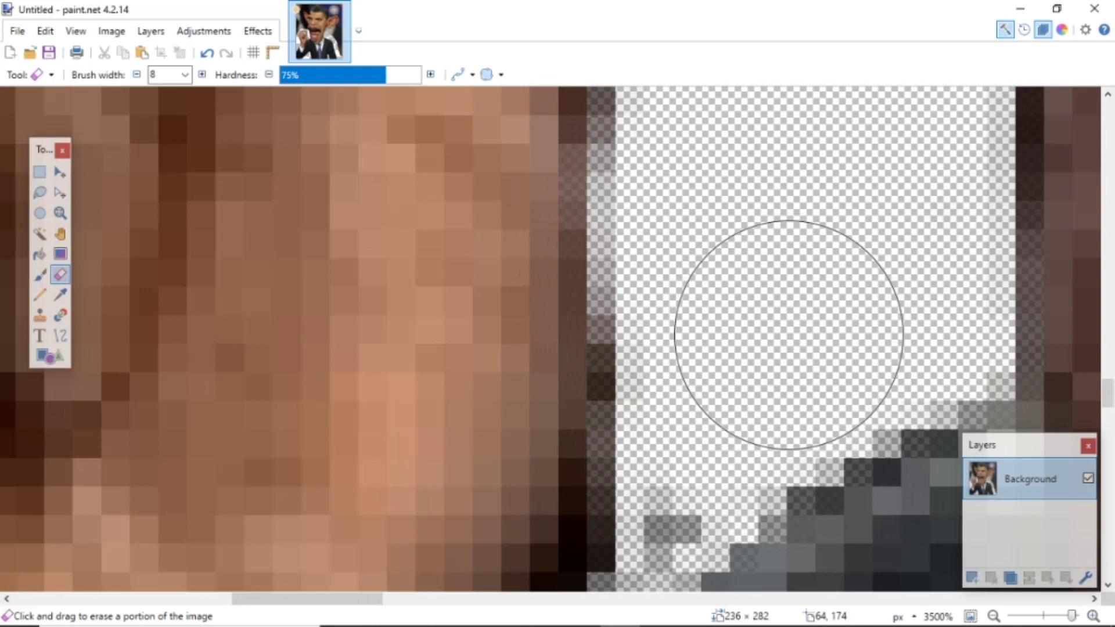
{"action": "left_click", "coordinate": [137, 74]}
{"action": "scroll", "coordinate": [630, 211], "scroll_direction": "down", "scroll_amount": 3}
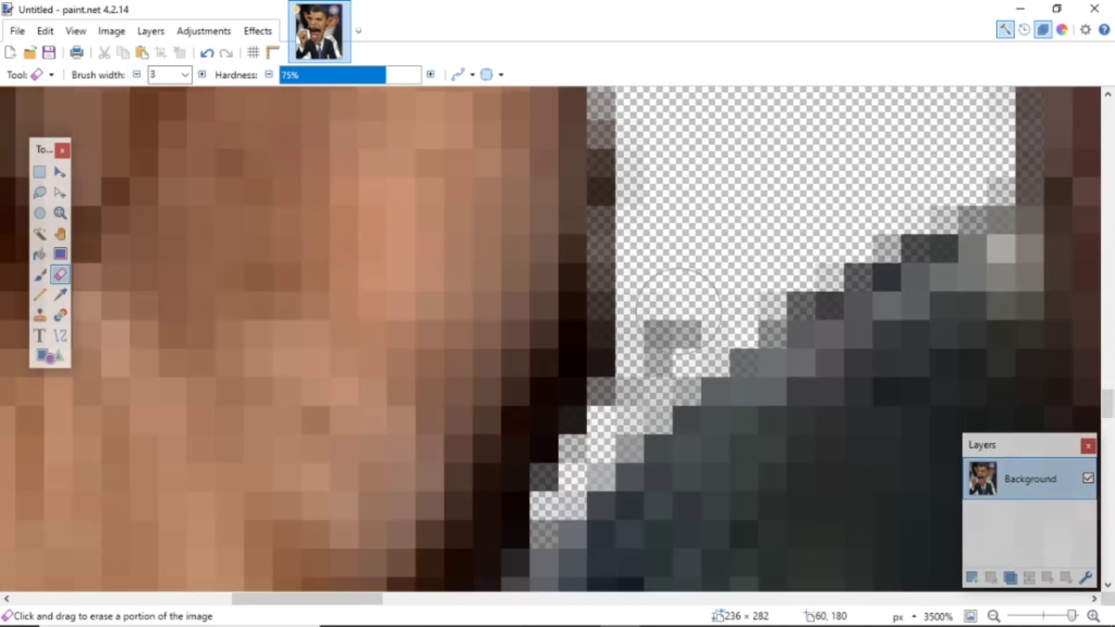
{"action": "scroll", "coordinate": [704, 234], "scroll_direction": "down", "scroll_amount": 5}
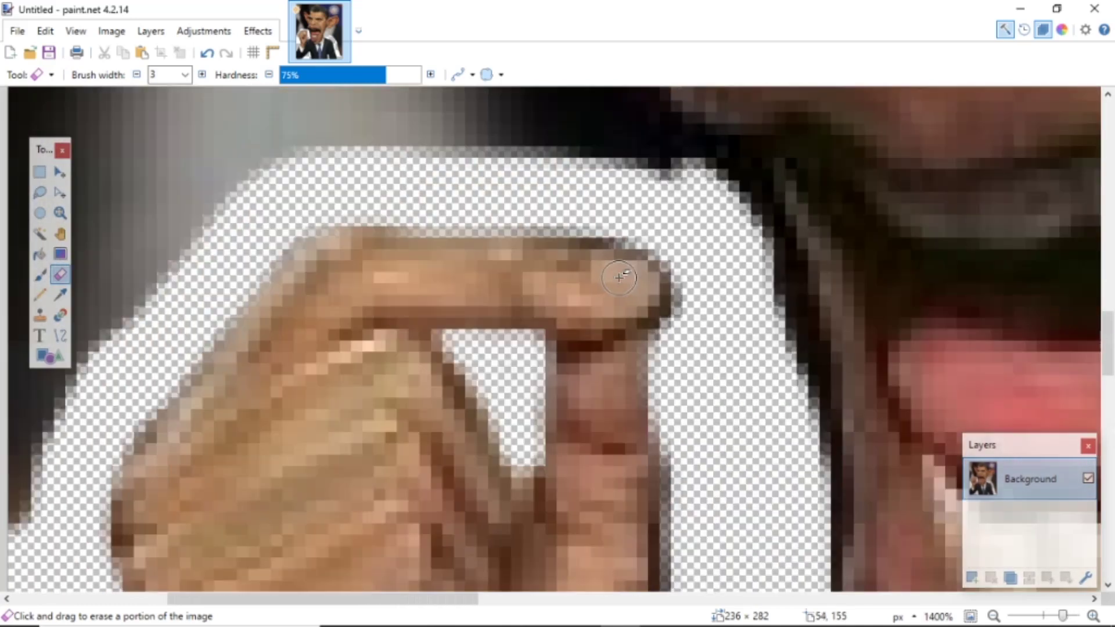
{"action": "scroll", "coordinate": [617, 279], "scroll_direction": "down", "scroll_amount": 6}
{"action": "scroll", "coordinate": [668, 333], "scroll_direction": "up", "scroll_amount": 1}
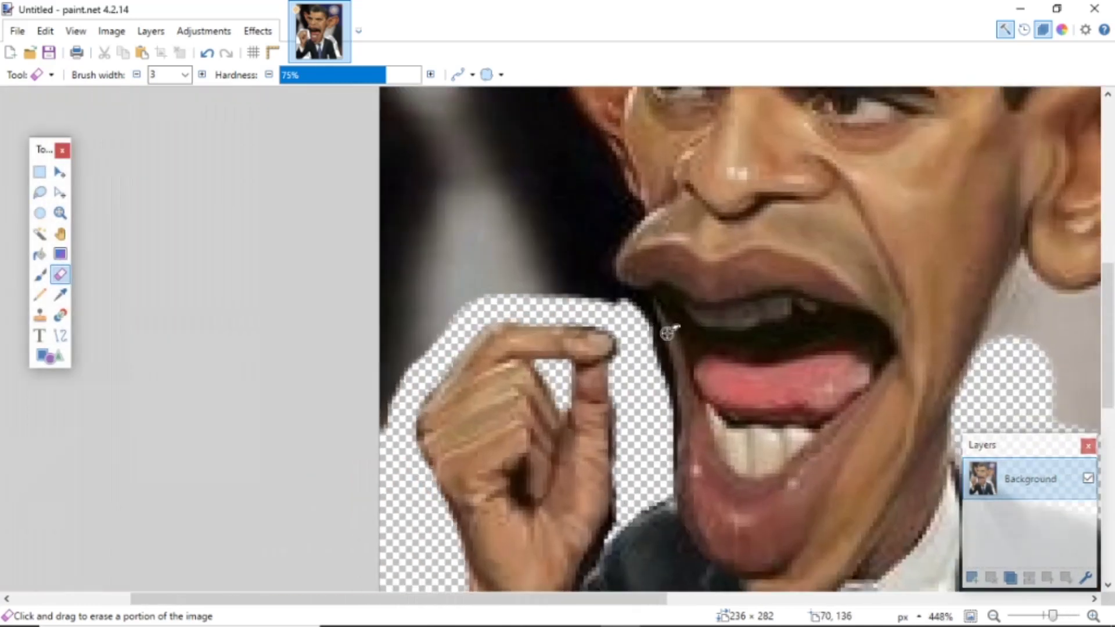
{"action": "scroll", "coordinate": [668, 333], "scroll_direction": "up", "scroll_amount": 1}
{"action": "left_click", "coordinate": [202, 74], "text": "ctrl"}
{"action": "left_click", "coordinate": [202, 75], "text": "ctrl"}
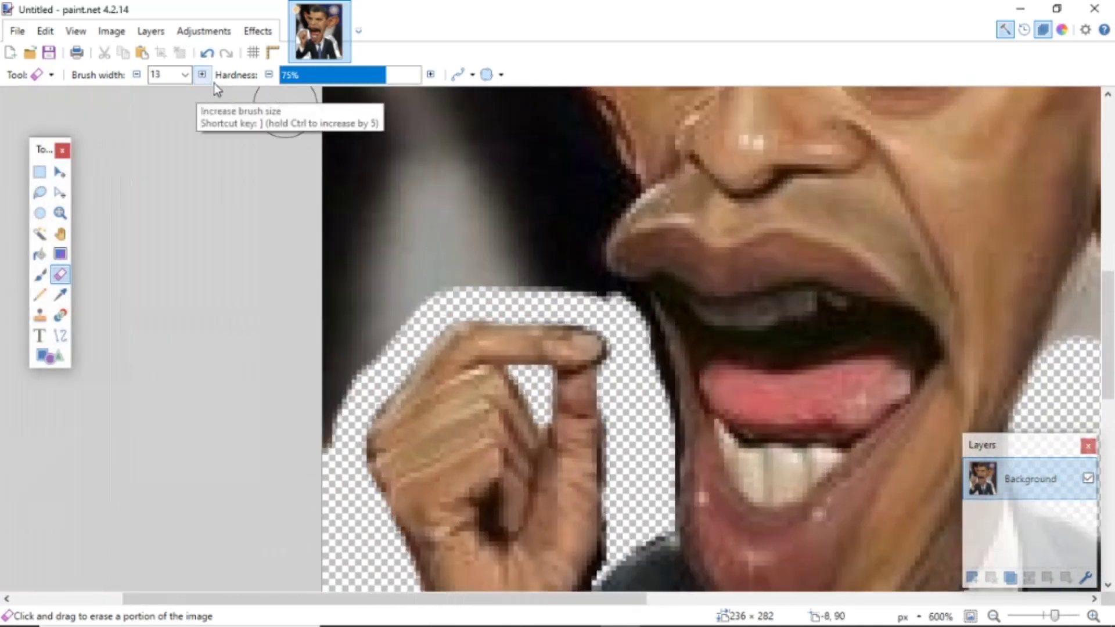
{"action": "mouse_move", "coordinate": [592, 308]}
{"action": "left_mouse_down"}
{"action": "mouse_move", "coordinate": [567, 283]}
{"action": "mouse_move", "coordinate": [552, 235]}
{"action": "left_mouse_up"}
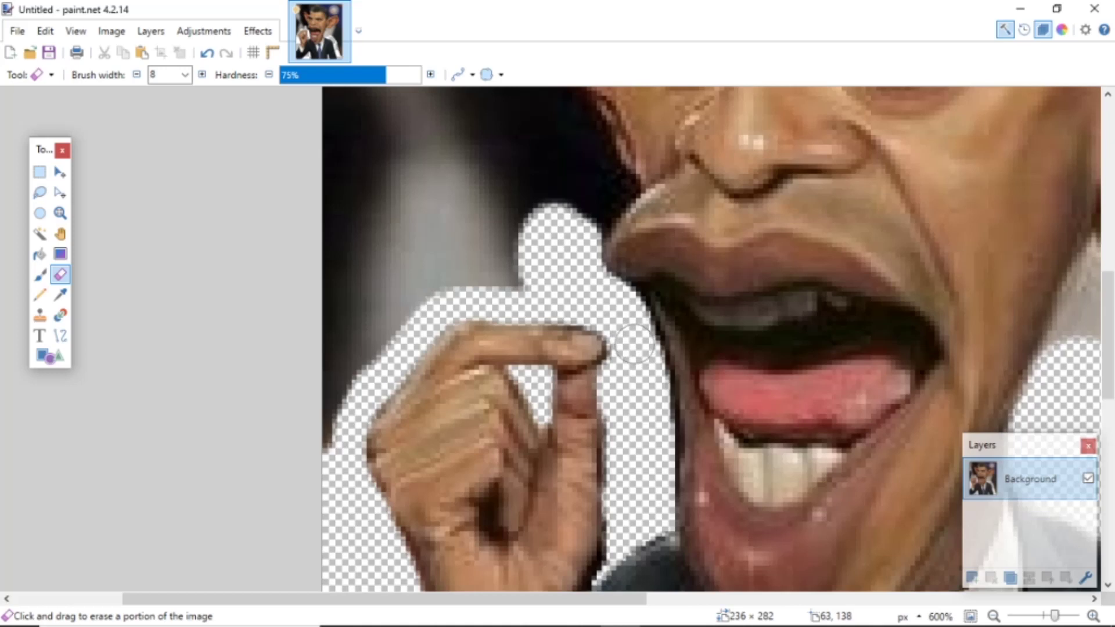
{"action": "scroll", "coordinate": [591, 282], "scroll_direction": "up", "scroll_amount": 3}
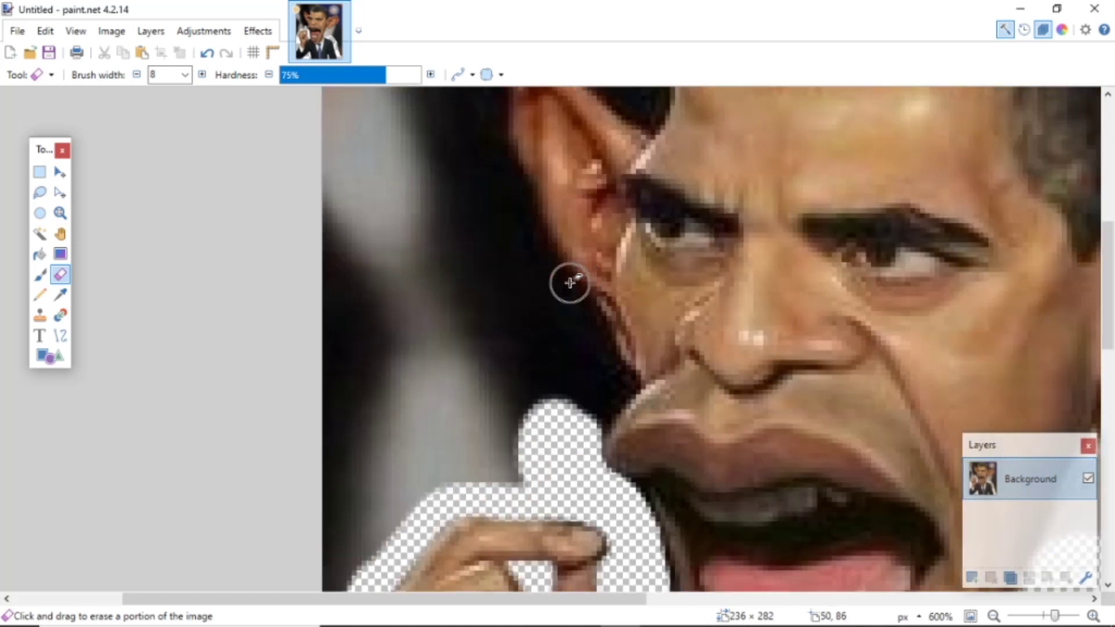
{"action": "mouse_move", "coordinate": [553, 304]}
{"action": "left_mouse_down"}
{"action": "mouse_move", "coordinate": [600, 377]}
{"action": "mouse_move", "coordinate": [581, 421]}
{"action": "left_mouse_up"}
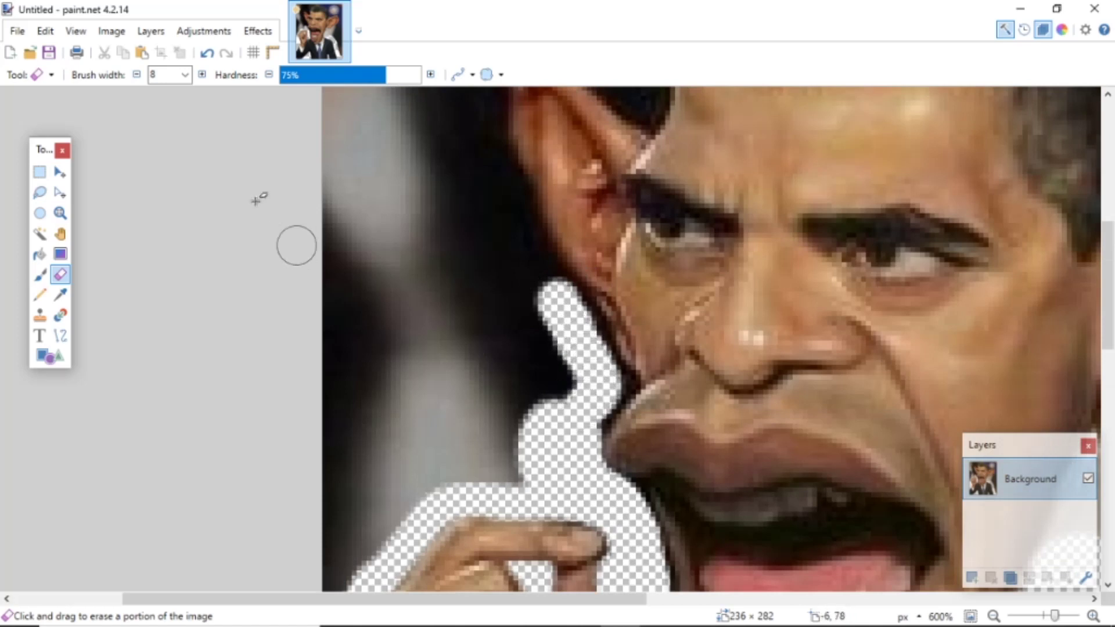
{"action": "scroll", "coordinate": [594, 400], "scroll_direction": "up", "scroll_amount": 4}
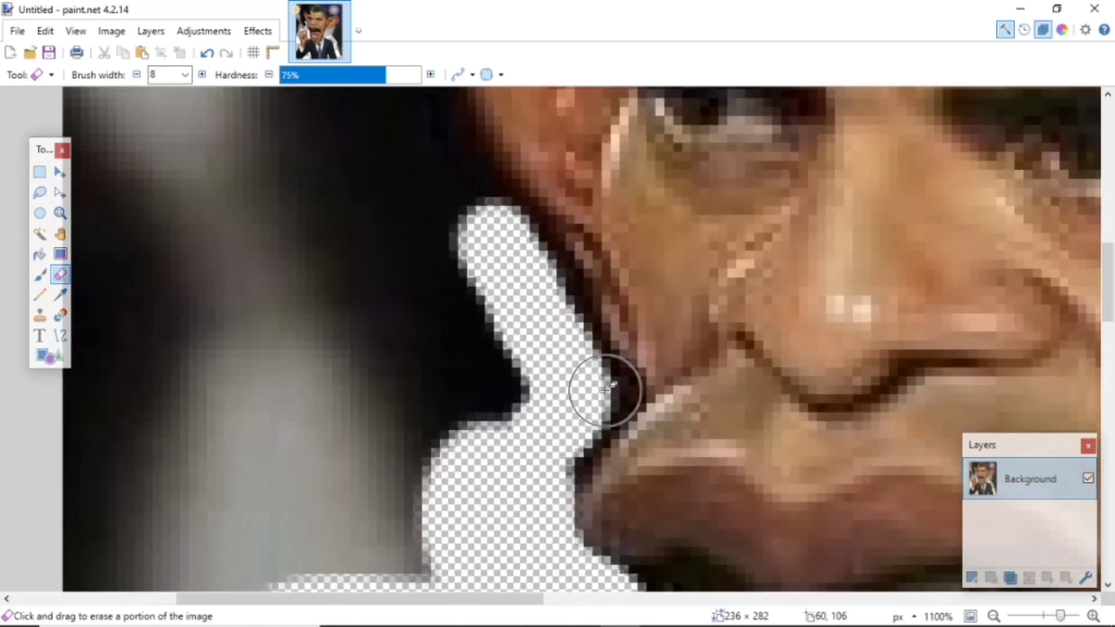
{"action": "mouse_move", "coordinate": [594, 400]}
{"action": "left_mouse_down"}
{"action": "mouse_move", "coordinate": [553, 449]}
{"action": "mouse_move", "coordinate": [564, 362]}
{"action": "mouse_move", "coordinate": [574, 367]}
{"action": "mouse_move", "coordinate": [471, 208]}
{"action": "mouse_move", "coordinate": [525, 400]}
{"action": "mouse_move", "coordinate": [523, 453]}
{"action": "left_mouse_up"}
Extend the erased strip up beside the left ear
{"action": "scroll", "coordinate": [448, 315], "scroll_direction": "down", "scroll_amount": 1}
{"action": "scroll", "coordinate": [448, 315], "scroll_direction": "down", "scroll_amount": 3}
{"action": "scroll", "coordinate": [461, 306], "scroll_direction": "up", "scroll_amount": 4}
{"action": "mouse_move", "coordinate": [398, 324]}
{"action": "left_mouse_down"}
{"action": "mouse_move", "coordinate": [393, 304]}
{"action": "mouse_move", "coordinate": [404, 391]}
{"action": "mouse_move", "coordinate": [451, 507]}
{"action": "left_mouse_up"}
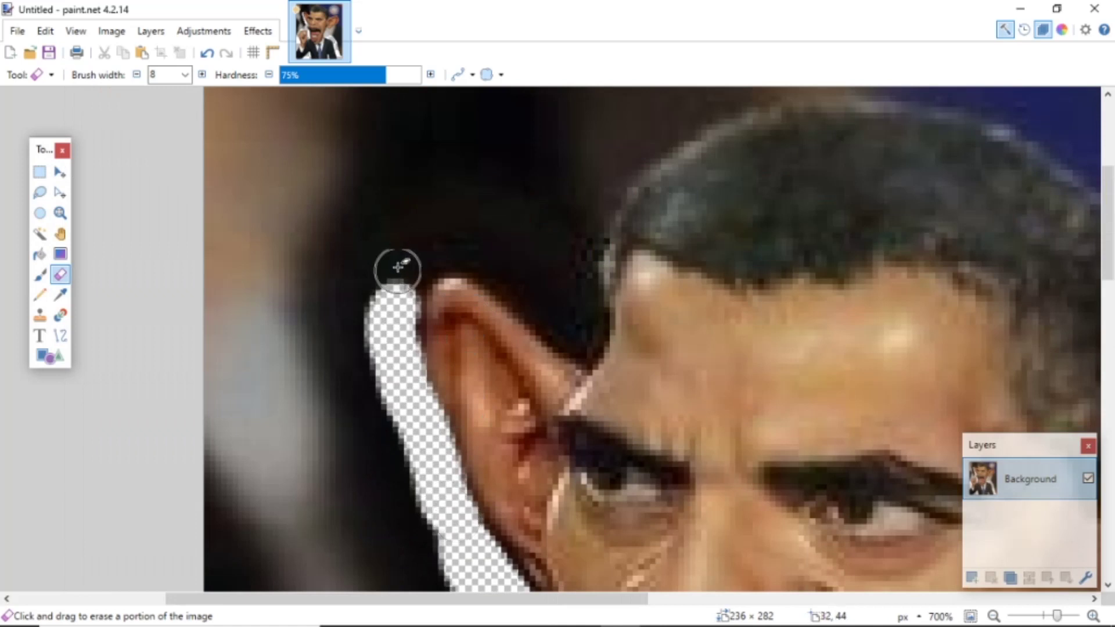
{"action": "mouse_move", "coordinate": [403, 286]}
{"action": "left_mouse_down"}
{"action": "mouse_move", "coordinate": [393, 257]}
{"action": "mouse_move", "coordinate": [443, 249]}
{"action": "mouse_move", "coordinate": [497, 267]}
{"action": "mouse_move", "coordinate": [544, 304]}
{"action": "left_mouse_up"}
With the width-8 eraser, clear background above the left ear, across the hair top, toward the right ear
{"action": "scroll", "coordinate": [555, 314], "scroll_direction": "up", "scroll_amount": 2, "text": "ctrl"}
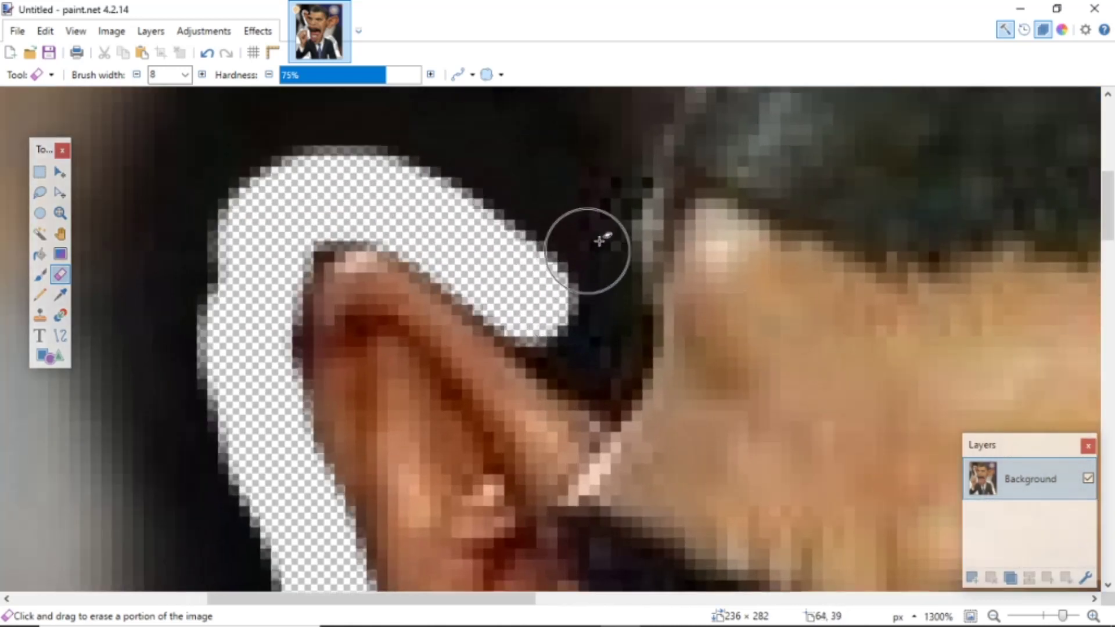
{"action": "mouse_move", "coordinate": [599, 240]}
{"action": "left_mouse_down"}
{"action": "mouse_move", "coordinate": [605, 363]}
{"action": "mouse_move", "coordinate": [546, 302]}
{"action": "mouse_move", "coordinate": [537, 212]}
{"action": "mouse_move", "coordinate": [607, 221]}
{"action": "left_mouse_up"}
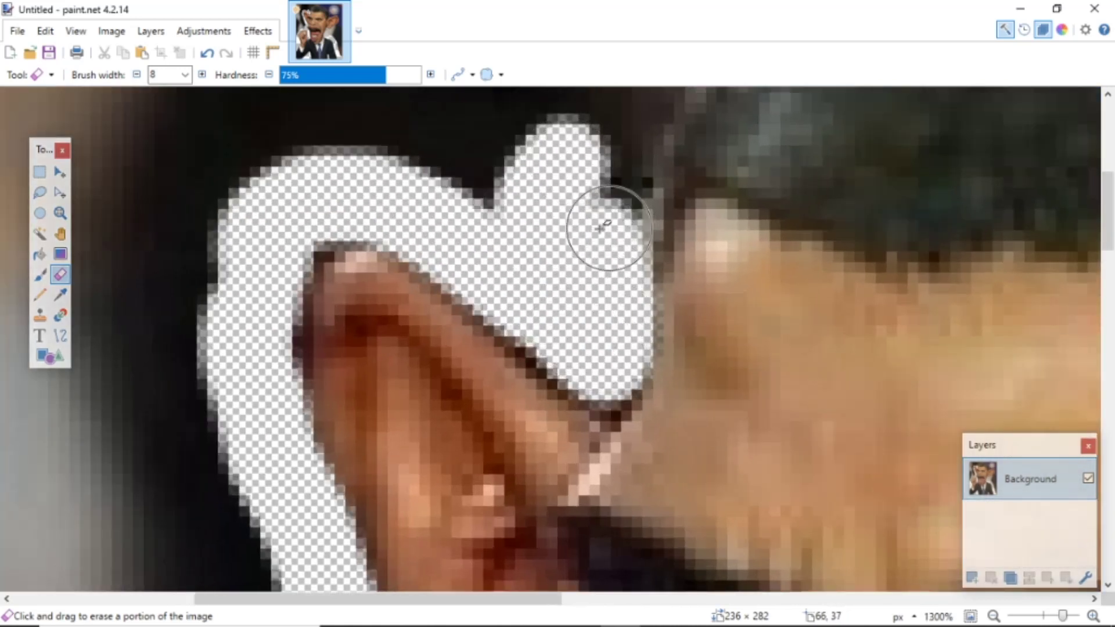
{"action": "scroll", "coordinate": [604, 232], "scroll_direction": "down", "scroll_amount": 5, "text": "ctrl"}
{"action": "scroll", "coordinate": [607, 250], "scroll_direction": "right", "scroll_amount": 5}
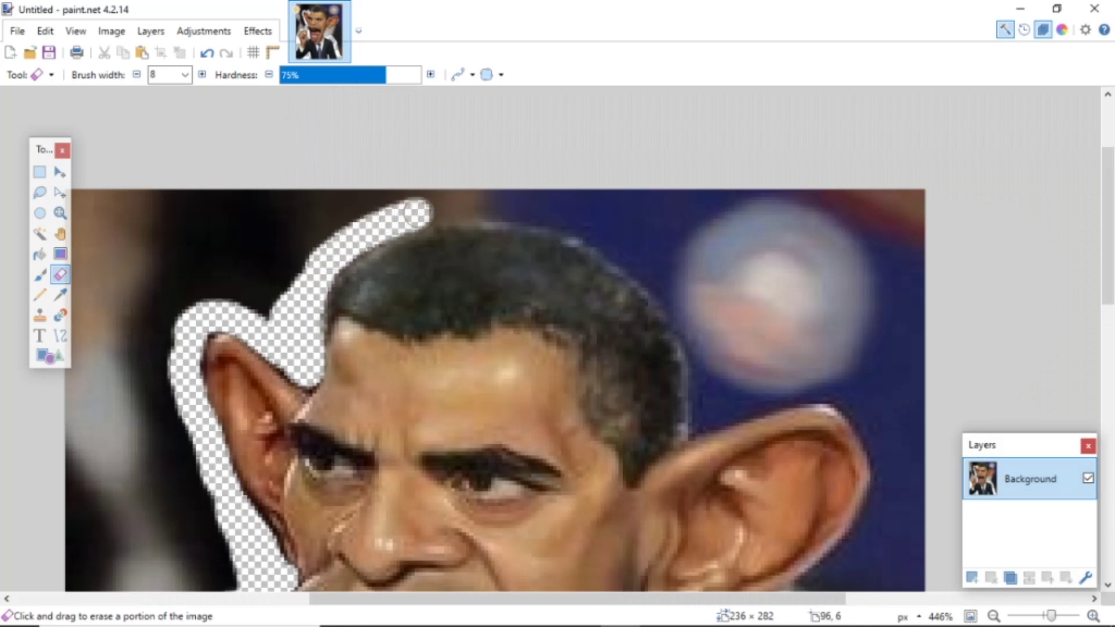
{"action": "left_click_drag", "start_coordinate": [468, 203], "coordinate": [512, 205]}
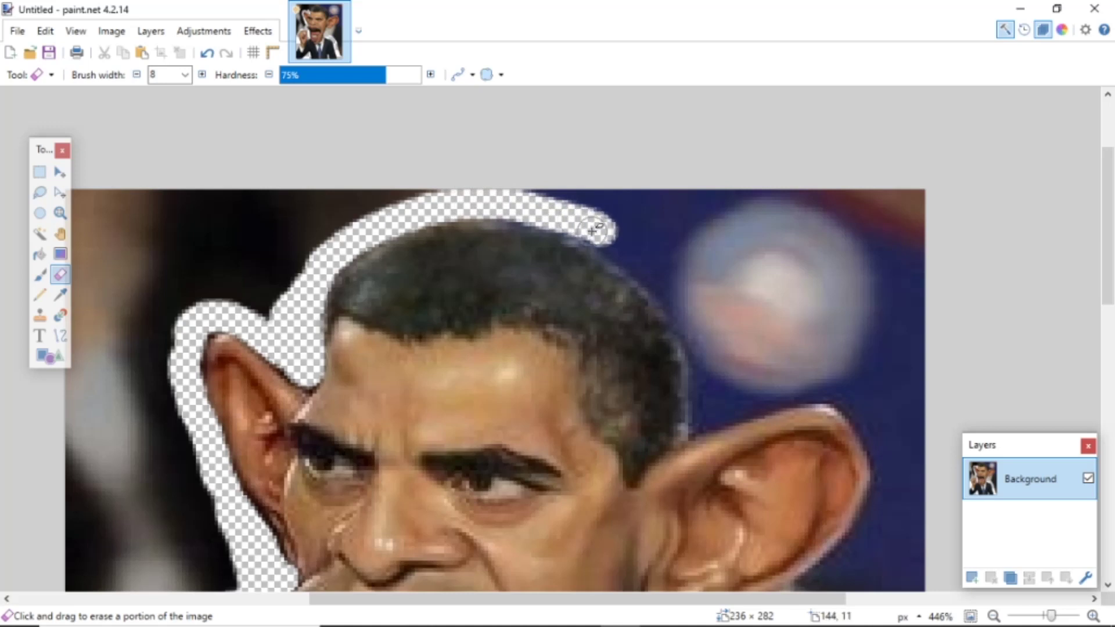
{"action": "scroll", "coordinate": [584, 223], "scroll_direction": "up", "scroll_amount": 3}
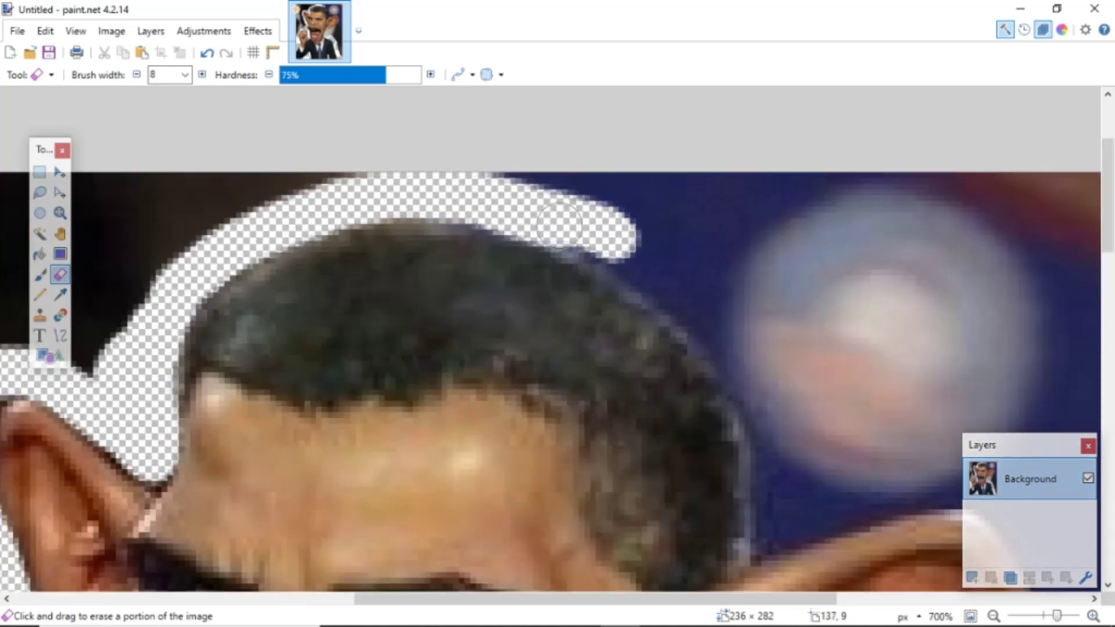
{"action": "mouse_move", "coordinate": [604, 240]}
{"action": "left_mouse_down"}
{"action": "mouse_move", "coordinate": [720, 356]}
{"action": "mouse_move", "coordinate": [759, 483]}
{"action": "mouse_move", "coordinate": [784, 487]}
{"action": "left_mouse_up"}
{"action": "scroll", "coordinate": [790, 490], "scroll_direction": "down", "scroll_amount": 3}
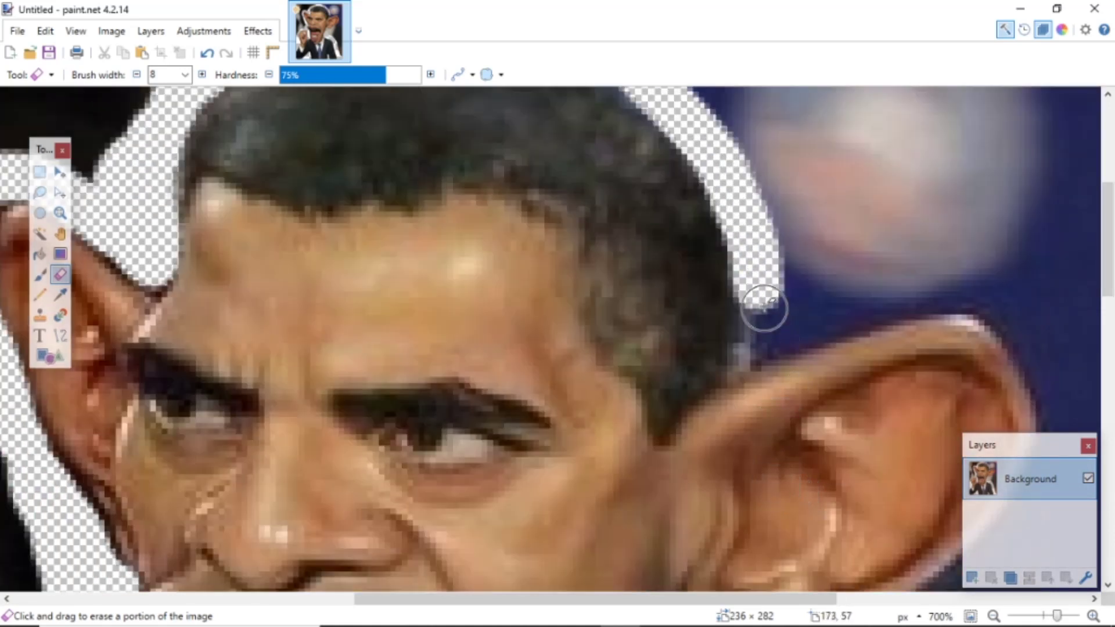
{"action": "mouse_move", "coordinate": [765, 298]}
{"action": "left_mouse_down"}
{"action": "mouse_move", "coordinate": [756, 342]}
{"action": "mouse_move", "coordinate": [896, 291]}
{"action": "mouse_move", "coordinate": [1006, 308]}
{"action": "left_mouse_up"}
{"action": "scroll", "coordinate": [988, 329], "scroll_direction": "right", "scroll_amount": 5}
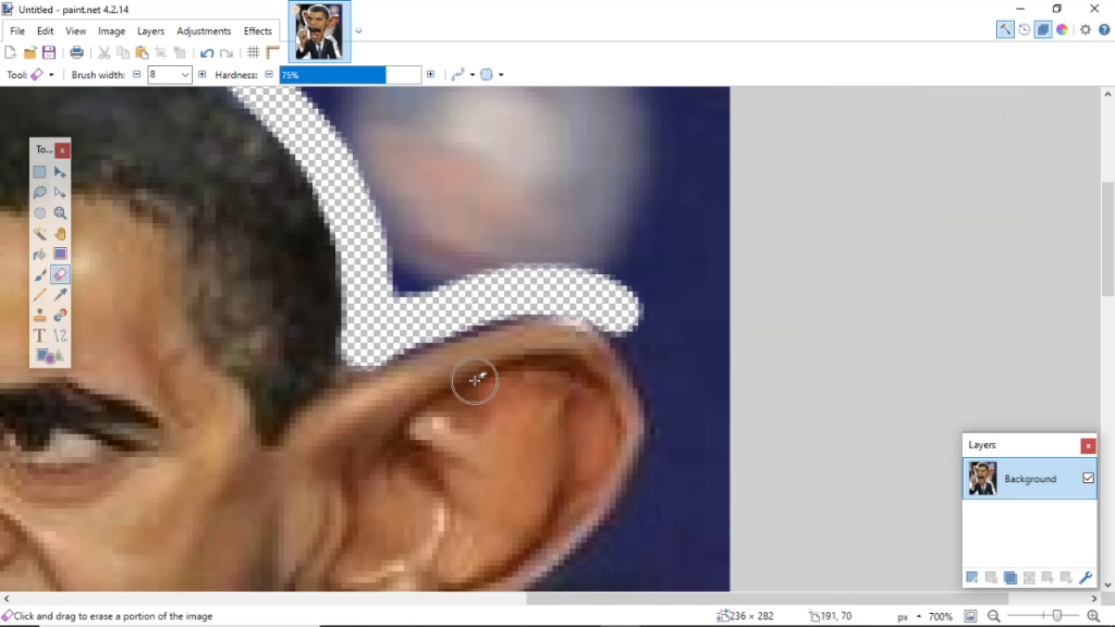
{"action": "scroll", "coordinate": [475, 380], "scroll_direction": "down", "scroll_amount": 5}
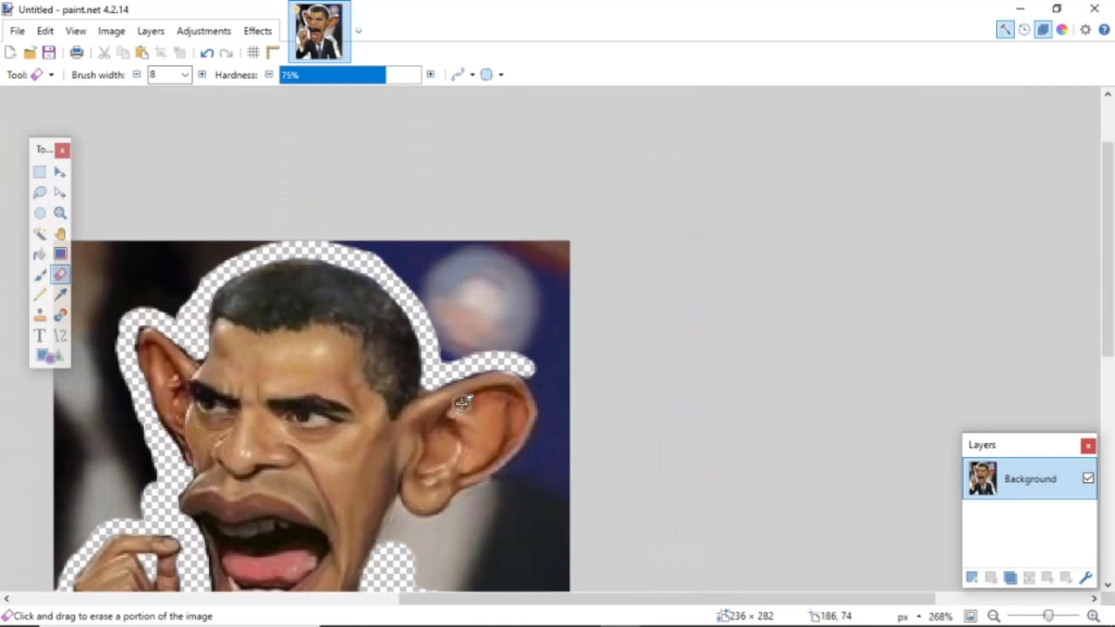
{"action": "scroll", "coordinate": [462, 403], "scroll_direction": "left", "scroll_amount": 5}
{"action": "scroll", "coordinate": [556, 413], "scroll_direction": "down", "scroll_amount": 3}
{"action": "scroll", "coordinate": [588, 424], "scroll_direction": "up", "scroll_amount": 4}
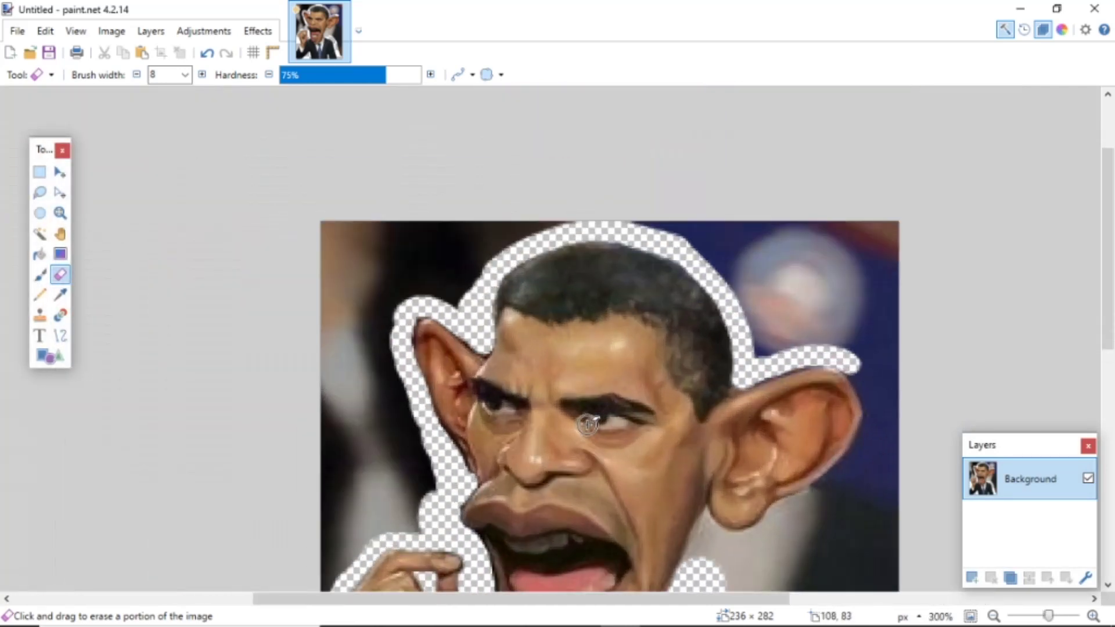
{"action": "scroll", "coordinate": [588, 426], "scroll_direction": "right", "scroll_amount": 3}
{"action": "scroll", "coordinate": [581, 430], "scroll_direction": "left", "scroll_amount": 8}
{"action": "scroll", "coordinate": [581, 429], "scroll_direction": "right", "scroll_amount": 10}
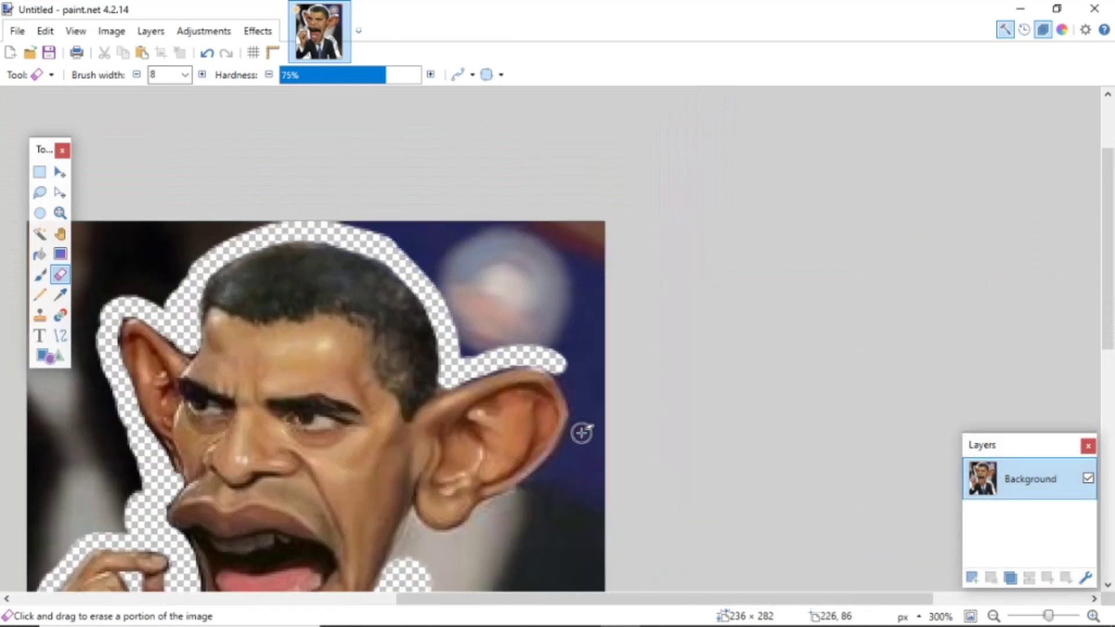
{"action": "scroll", "coordinate": [584, 433], "scroll_direction": "left", "scroll_amount": 5}
{"action": "scroll", "coordinate": [610, 407], "scroll_direction": "down", "scroll_amount": 7}
{"action": "scroll", "coordinate": [639, 401], "scroll_direction": "up", "scroll_amount": 8}
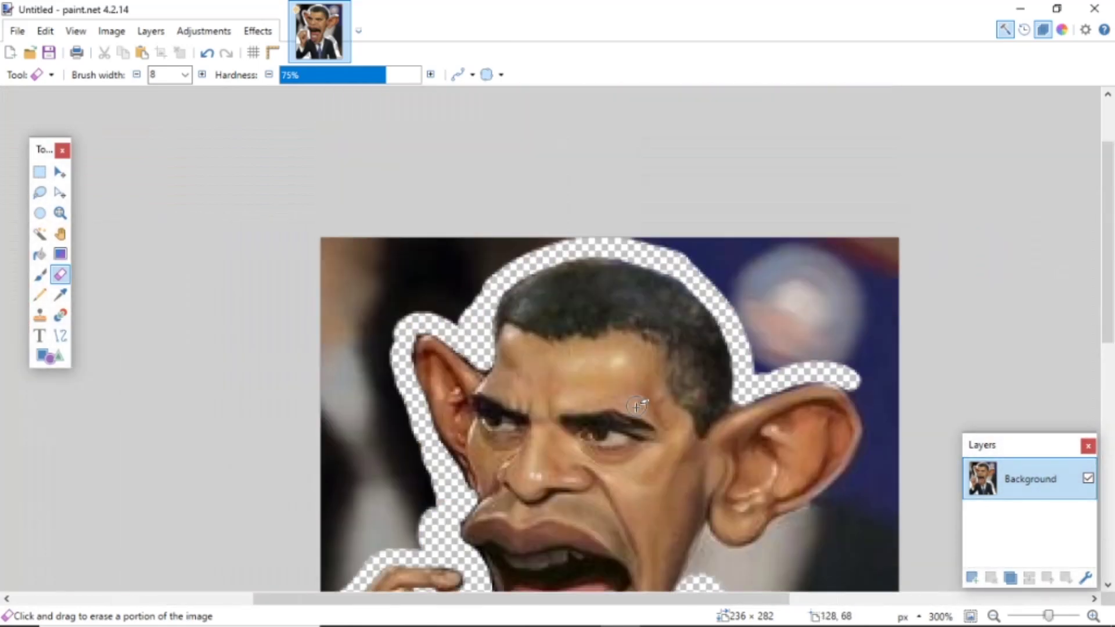
{"action": "scroll", "coordinate": [635, 417], "scroll_direction": "down", "scroll_amount": 4}
{"action": "scroll", "coordinate": [639, 413], "scroll_direction": "up", "scroll_amount": 2}
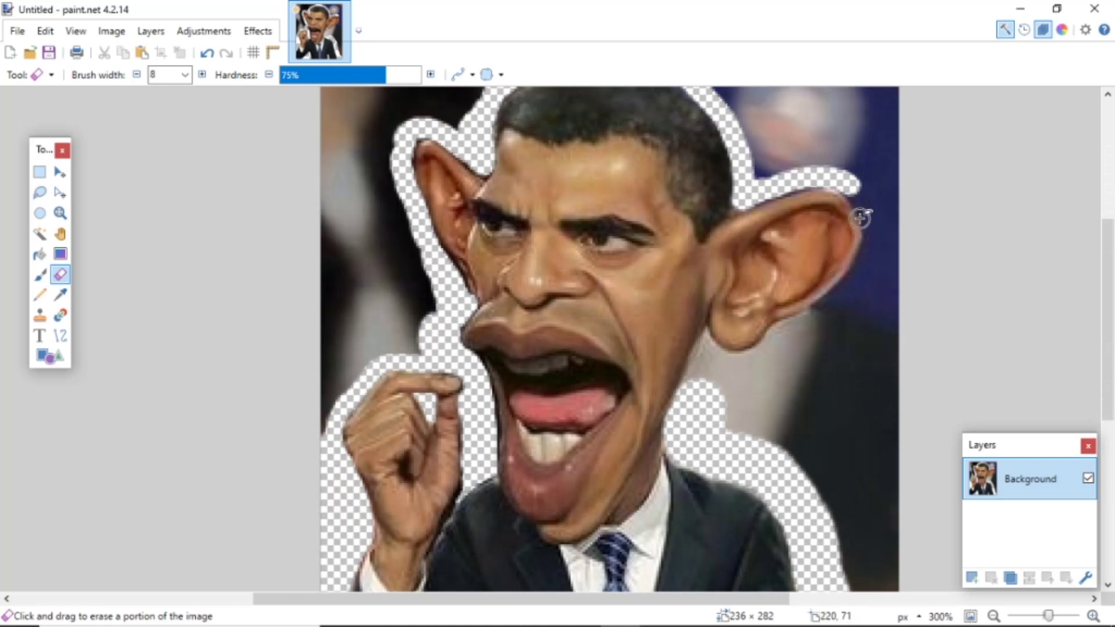
{"action": "scroll", "coordinate": [863, 217], "scroll_direction": "up", "scroll_amount": 4}
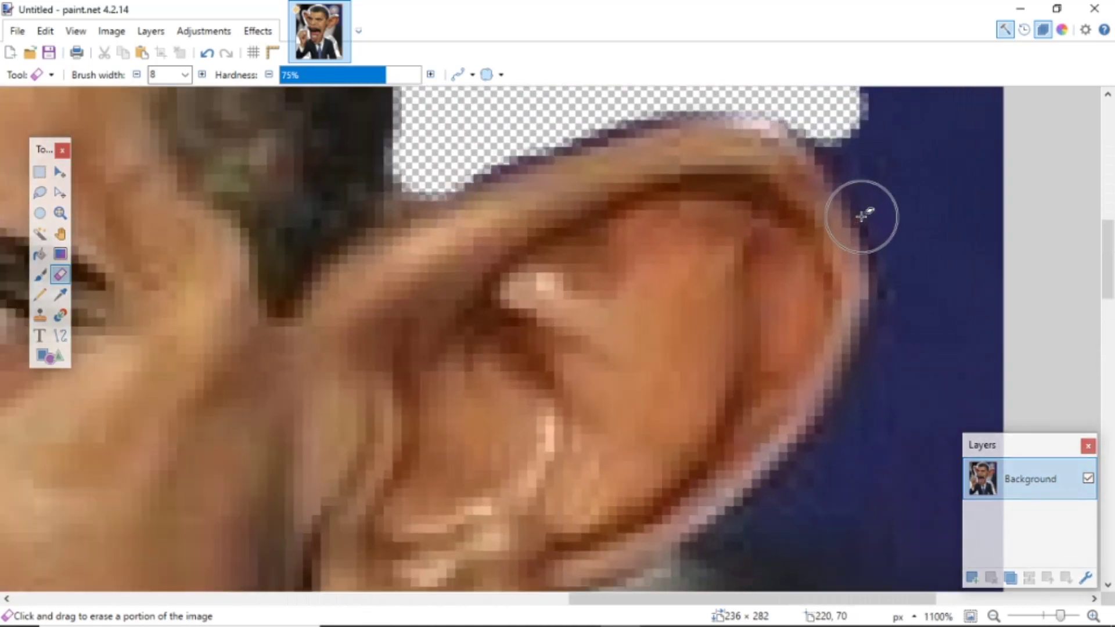
{"action": "scroll", "coordinate": [863, 216], "scroll_direction": "down", "scroll_amount": 4}
{"action": "scroll", "coordinate": [314, 242], "scroll_direction": "down", "scroll_amount": 2}
{"action": "scroll", "coordinate": [302, 238], "scroll_direction": "up", "scroll_amount": 5}
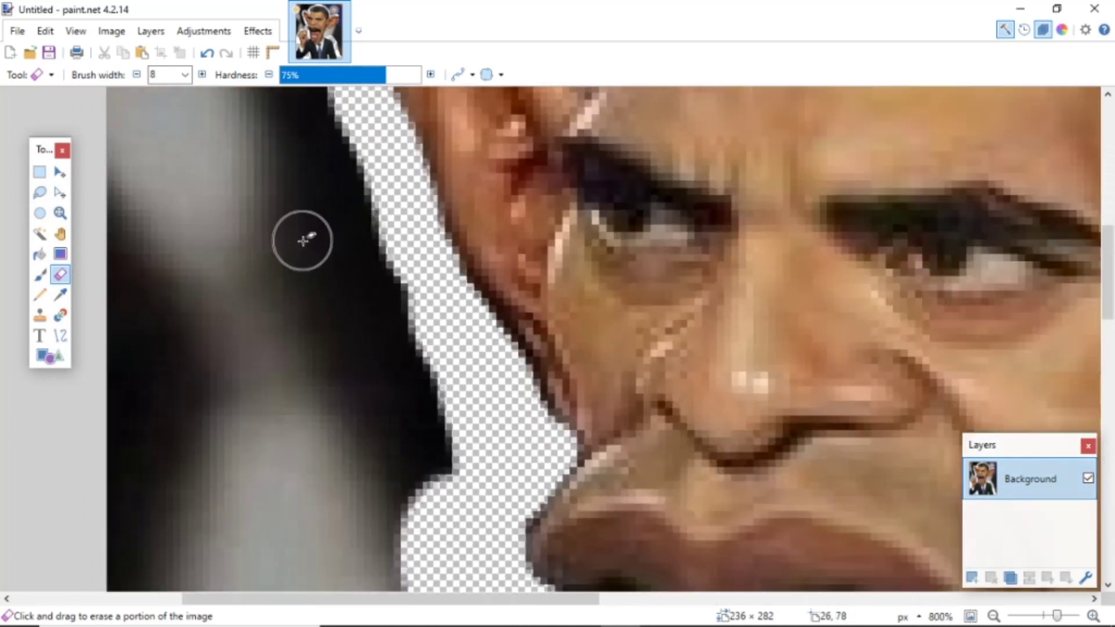
{"action": "scroll", "coordinate": [349, 256], "scroll_direction": "down", "scroll_amount": 5}
{"action": "scroll", "coordinate": [465, 254], "scroll_direction": "down", "scroll_amount": 3}
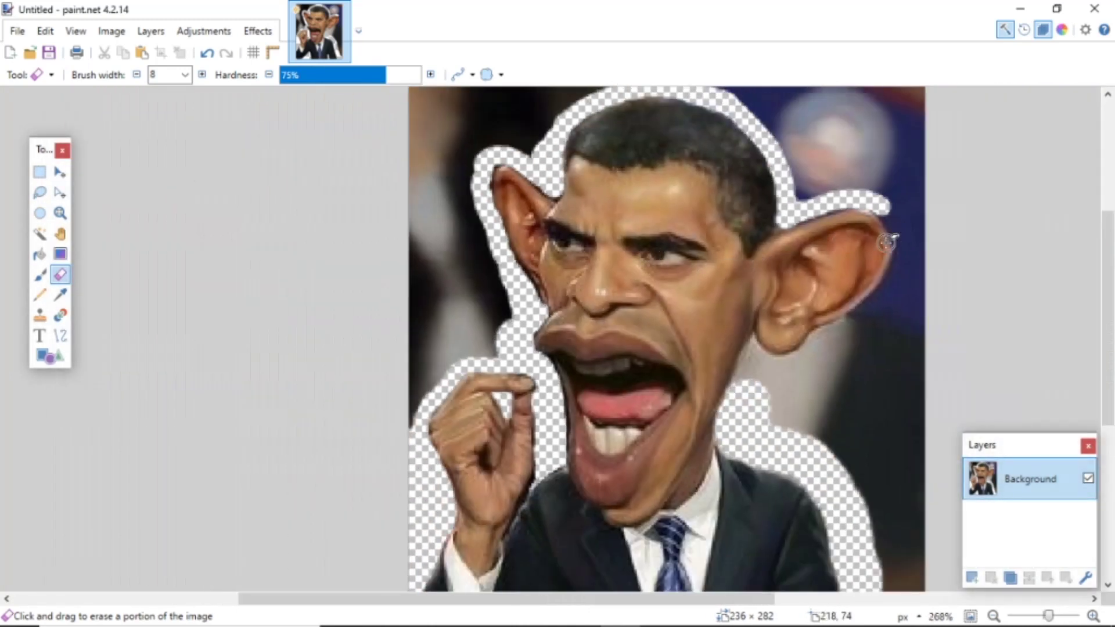
{"action": "scroll", "coordinate": [887, 241], "scroll_direction": "up", "scroll_amount": 5}
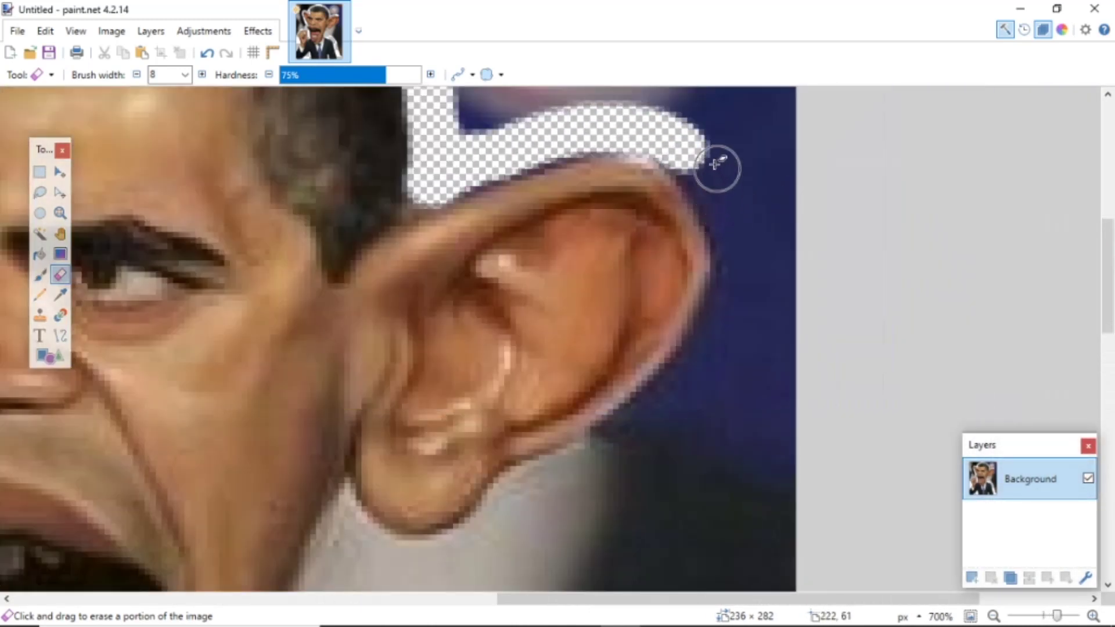
Erase along the right ear's top and lobe, undoing one stray stroke, then clear the jaw edge
{"action": "mouse_move", "coordinate": [687, 154]}
{"action": "left_mouse_down"}
{"action": "mouse_move", "coordinate": [700, 179]}
{"action": "mouse_move", "coordinate": [618, 265]}
{"action": "left_mouse_up"}
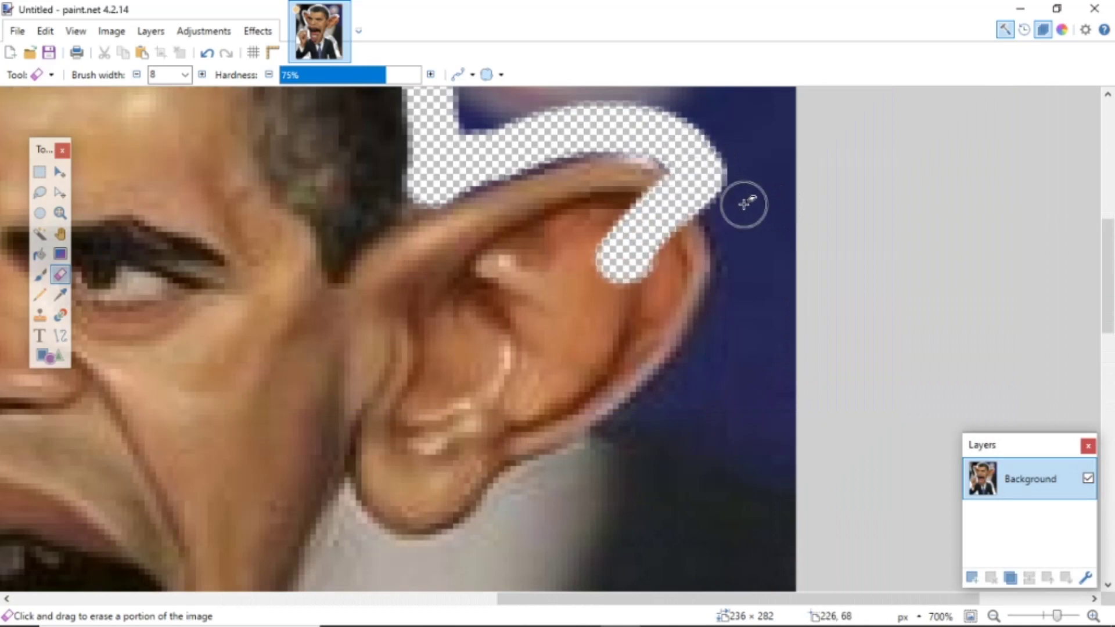
{"action": "key", "text": "ctrl+z"}
{"action": "key", "text": "ctrl+z"}
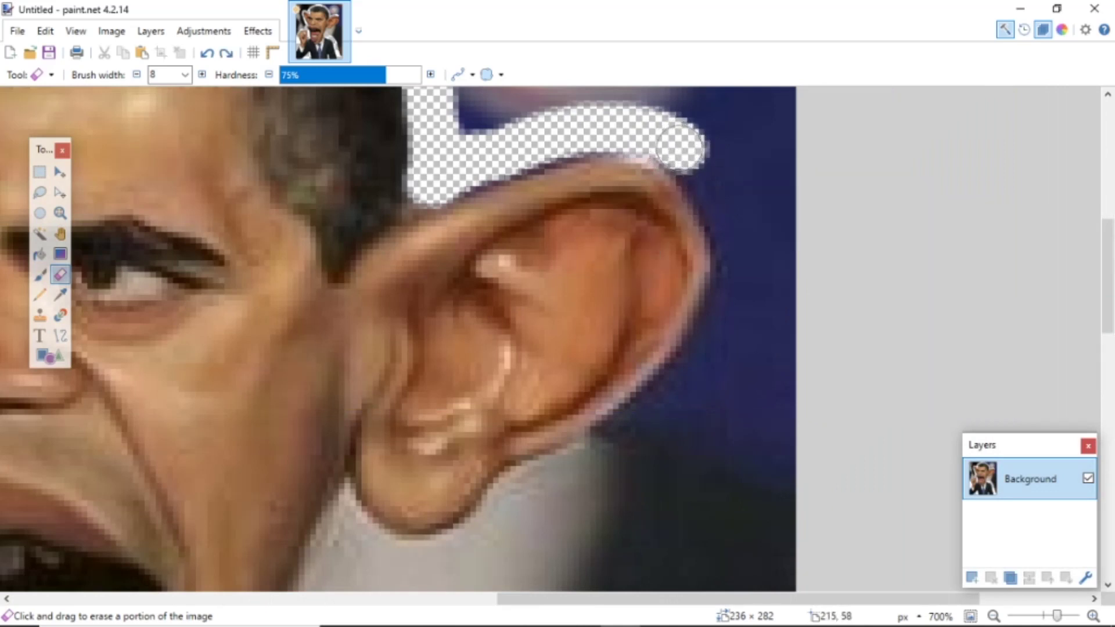
{"action": "mouse_move", "coordinate": [681, 146]}
{"action": "left_mouse_down"}
{"action": "mouse_move", "coordinate": [740, 254]}
{"action": "mouse_move", "coordinate": [738, 288]}
{"action": "mouse_move", "coordinate": [688, 361]}
{"action": "left_mouse_up"}
{"action": "scroll", "coordinate": [730, 316], "scroll_direction": "down", "scroll_amount": 1}
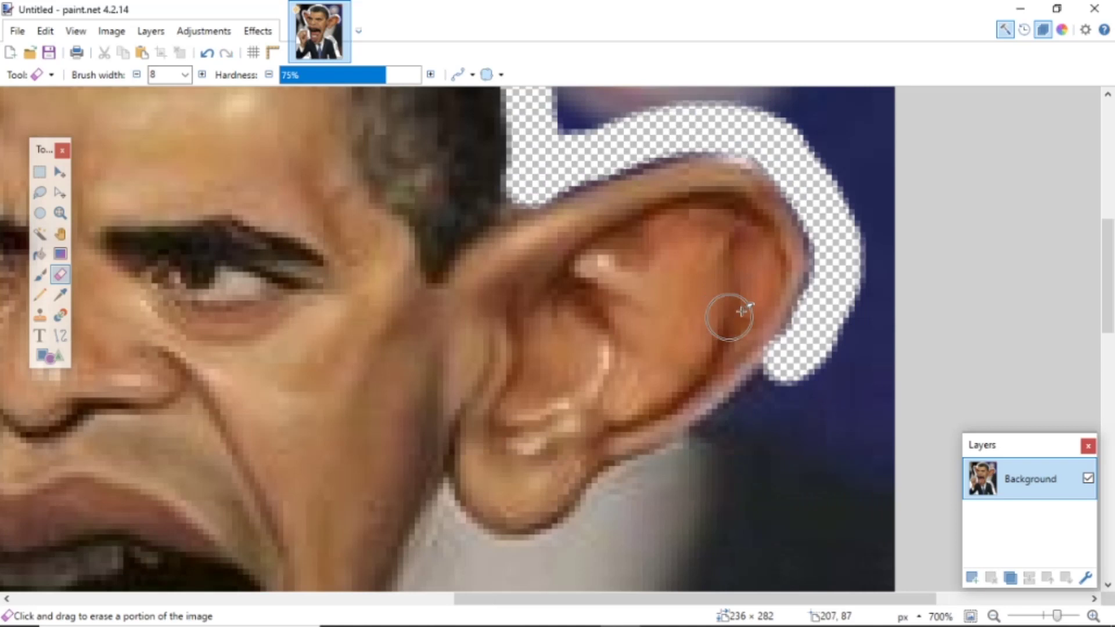
{"action": "scroll", "coordinate": [742, 303], "scroll_direction": "up", "scroll_amount": 3}
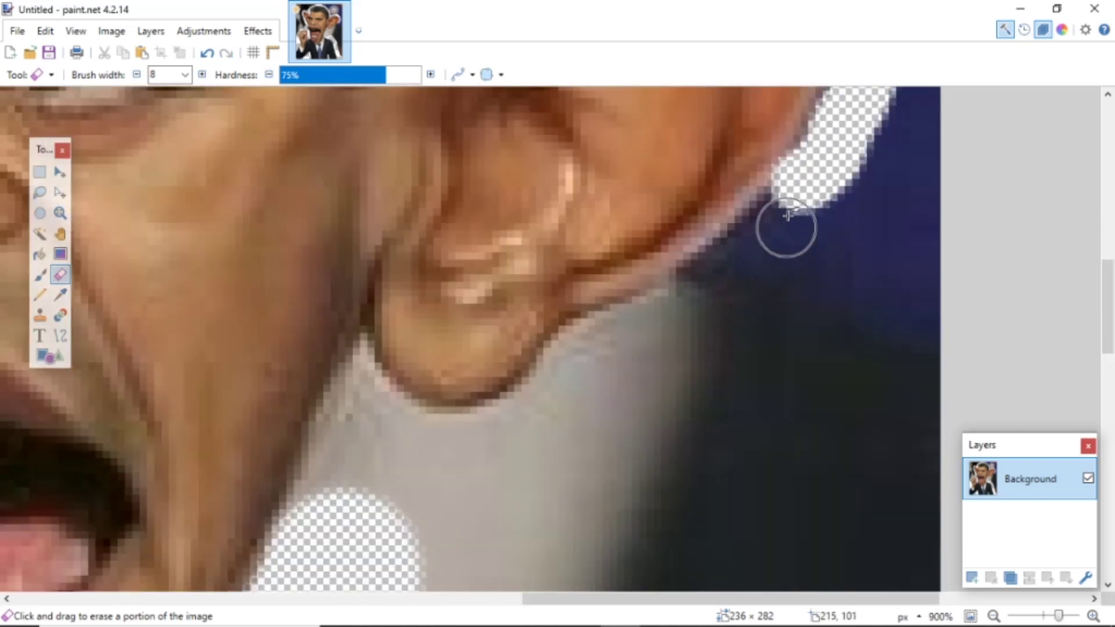
{"action": "mouse_move", "coordinate": [796, 180]}
{"action": "left_mouse_down"}
{"action": "mouse_move", "coordinate": [770, 225]}
{"action": "mouse_move", "coordinate": [703, 290]}
{"action": "mouse_move", "coordinate": [593, 342]}
{"action": "mouse_move", "coordinate": [548, 392]}
{"action": "mouse_move", "coordinate": [477, 427]}
{"action": "mouse_move", "coordinate": [395, 423]}
{"action": "mouse_move", "coordinate": [367, 380]}
{"action": "left_mouse_up"}
{"action": "scroll", "coordinate": [372, 365], "scroll_direction": "down", "scroll_amount": 3}
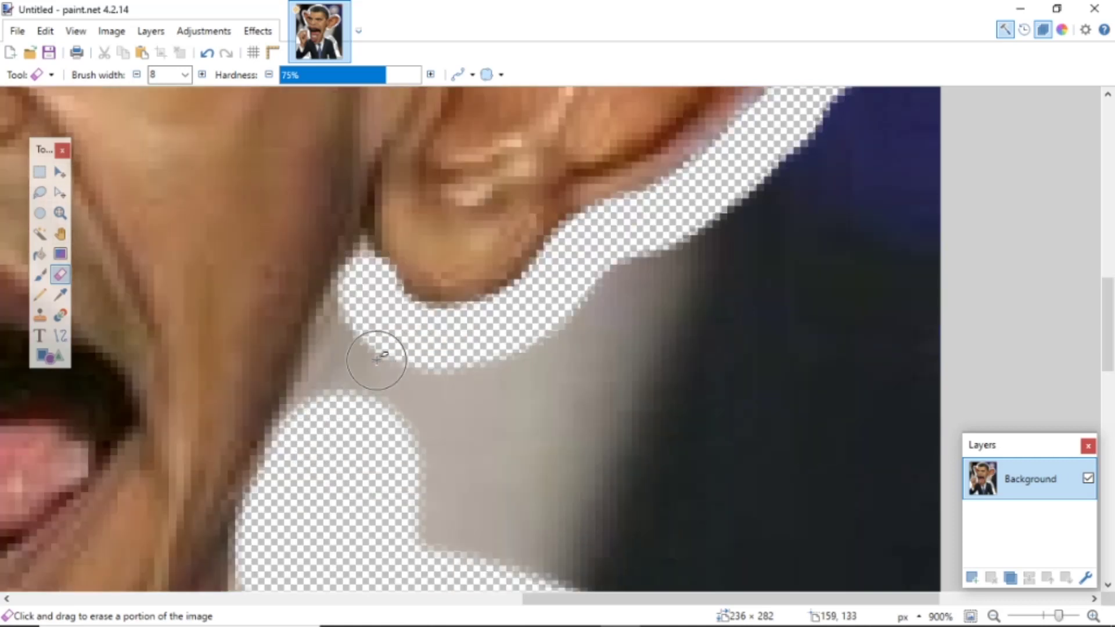
{"action": "mouse_move", "coordinate": [361, 292]}
{"action": "left_mouse_down"}
{"action": "mouse_move", "coordinate": [308, 410]}
{"action": "mouse_move", "coordinate": [307, 445]}
{"action": "mouse_move", "coordinate": [316, 456]}
{"action": "mouse_move", "coordinate": [376, 344]}
{"action": "mouse_move", "coordinate": [396, 439]}
{"action": "left_mouse_up"}
{"action": "mouse_move", "coordinate": [422, 368]}
{"action": "left_mouse_down"}
{"action": "mouse_move", "coordinate": [412, 522]}
{"action": "mouse_move", "coordinate": [473, 372]}
{"action": "left_mouse_up"}
{"action": "scroll", "coordinate": [478, 354], "scroll_direction": "down", "scroll_amount": 6}
Enlarge the eraser to width 43 and erase the left edge and top-left corner, undoing one stroke
{"action": "scroll", "coordinate": [503, 352], "scroll_direction": "up", "scroll_amount": 1}
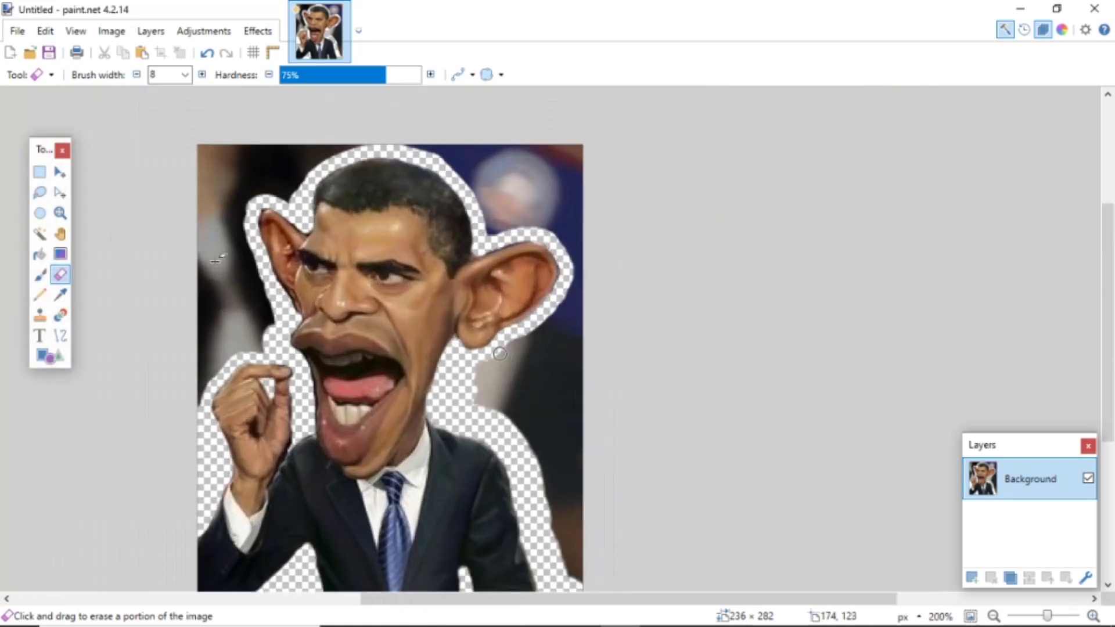
{"action": "left_click", "coordinate": [201, 80], "text": "ctrl"}
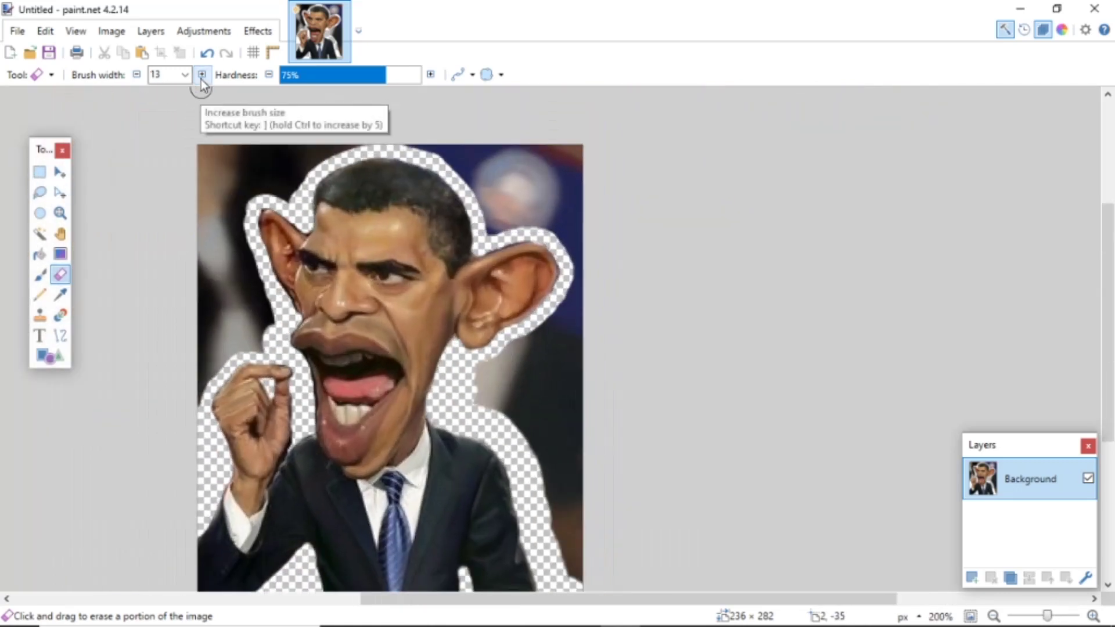
{"action": "left_click", "coordinate": [202, 81], "text": "ctrl"}
{"action": "left_click", "coordinate": [202, 81], "text": "ctrl"}
{"action": "left_click", "coordinate": [202, 81], "text": "ctrl"}
{"action": "left_click", "coordinate": [201, 80], "text": "ctrl"}
{"action": "mouse_move", "coordinate": [220, 191]}
{"action": "left_mouse_down"}
{"action": "mouse_move", "coordinate": [224, 274]}
{"action": "mouse_move", "coordinate": [252, 323]}
{"action": "mouse_move", "coordinate": [210, 314]}
{"action": "mouse_move", "coordinate": [183, 368]}
{"action": "left_mouse_up"}
{"action": "mouse_move", "coordinate": [188, 280]}
{"action": "left_mouse_down"}
{"action": "mouse_move", "coordinate": [203, 160]}
{"action": "mouse_move", "coordinate": [278, 173]}
{"action": "mouse_move", "coordinate": [313, 140]}
{"action": "mouse_move", "coordinate": [390, 128]}
{"action": "left_mouse_up"}
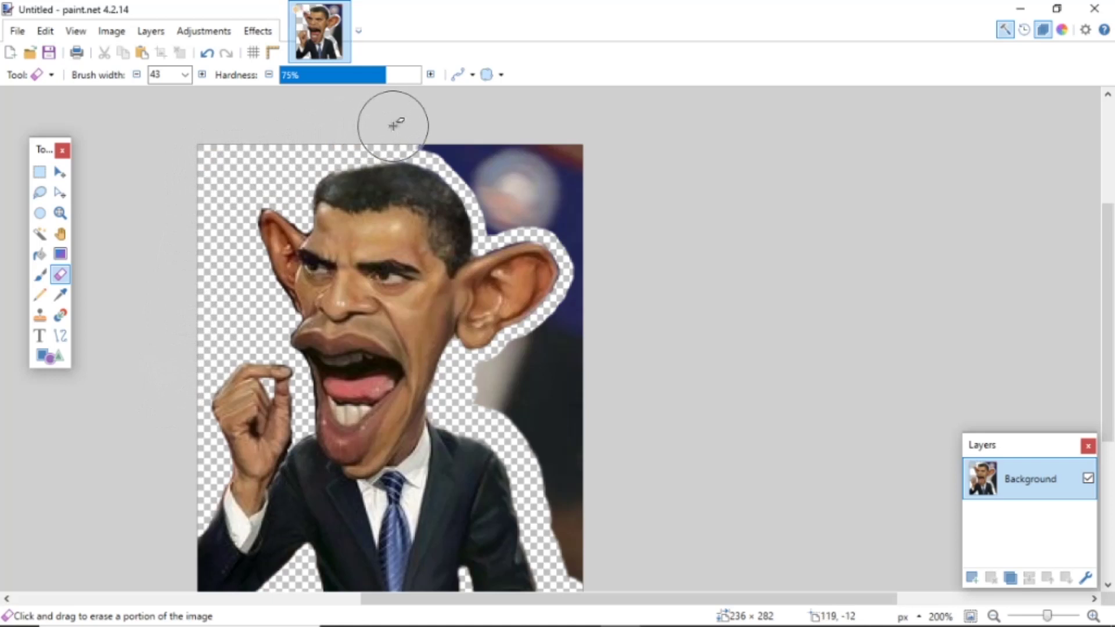
{"action": "key", "text": "ctrl+z"}
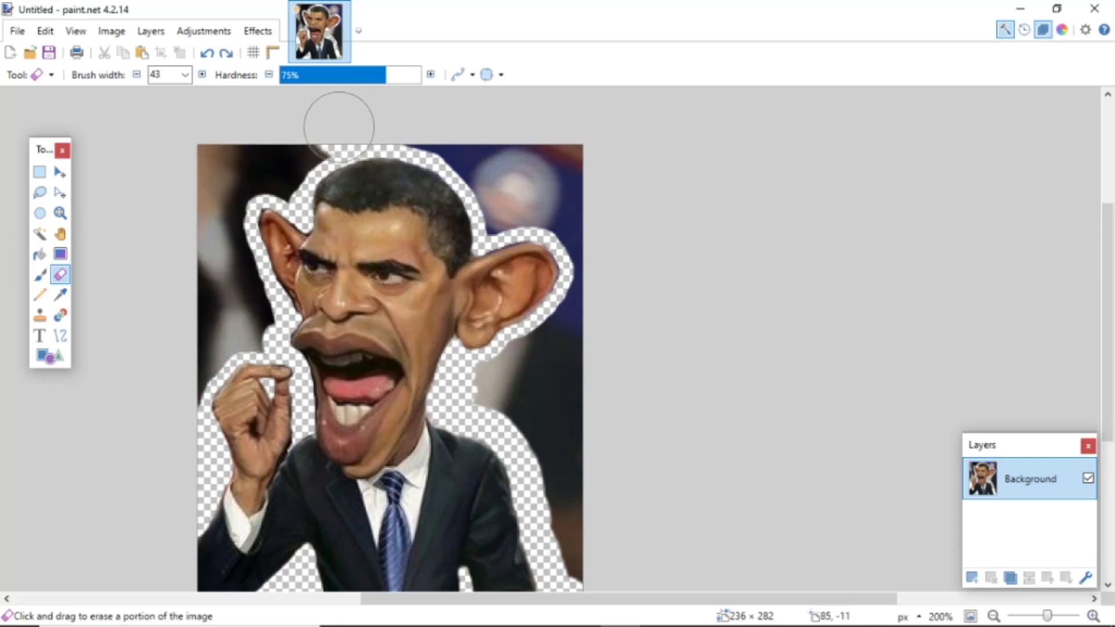
Clear the dark background above and left of the ear and the blue background along the top edge
{"action": "left_click", "coordinate": [287, 148]}
{"action": "mouse_move", "coordinate": [287, 148]}
{"action": "left_mouse_down"}
{"action": "mouse_move", "coordinate": [283, 173]}
{"action": "mouse_move", "coordinate": [266, 167]}
{"action": "mouse_move", "coordinate": [227, 186]}
{"action": "mouse_move", "coordinate": [224, 157]}
{"action": "left_mouse_up"}
{"action": "mouse_move", "coordinate": [197, 209]}
{"action": "left_mouse_down"}
{"action": "mouse_move", "coordinate": [248, 321]}
{"action": "mouse_move", "coordinate": [196, 291]}
{"action": "mouse_move", "coordinate": [197, 343]}
{"action": "left_mouse_up"}
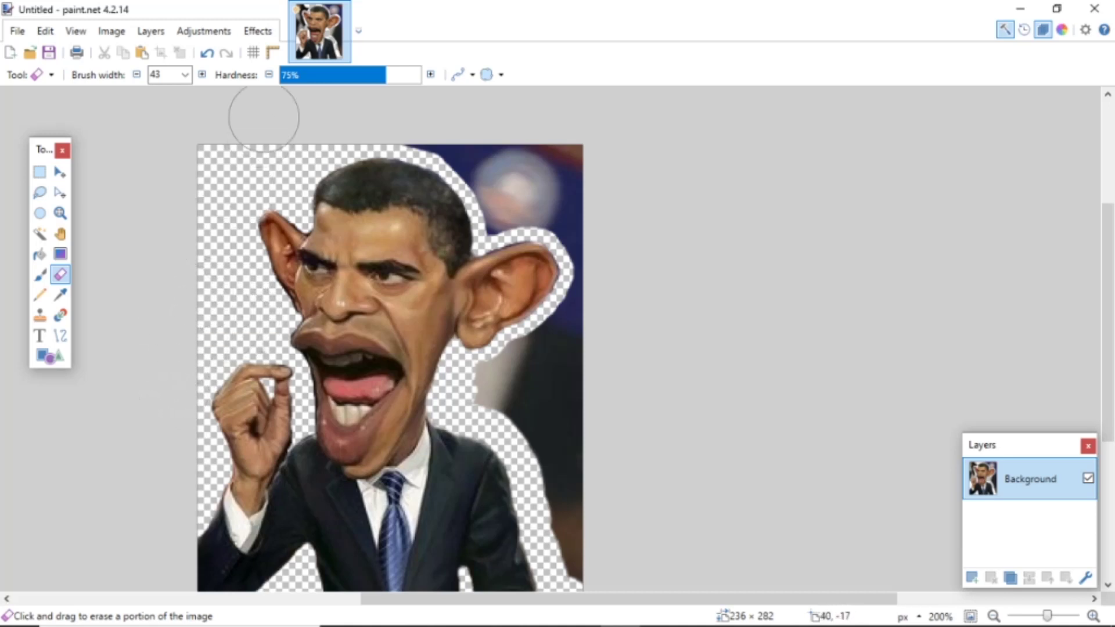
{"action": "mouse_move", "coordinate": [351, 100]}
{"action": "left_mouse_down"}
{"action": "mouse_move", "coordinate": [443, 125]}
{"action": "mouse_move", "coordinate": [473, 155]}
{"action": "left_mouse_up"}
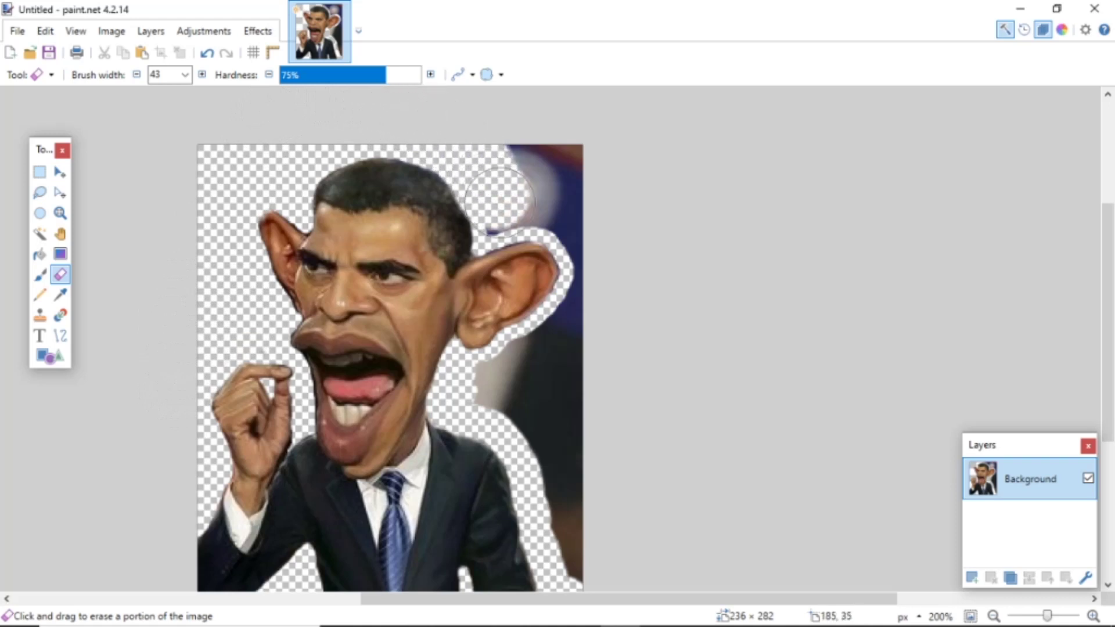
{"action": "key", "text": "ctrl+z"}
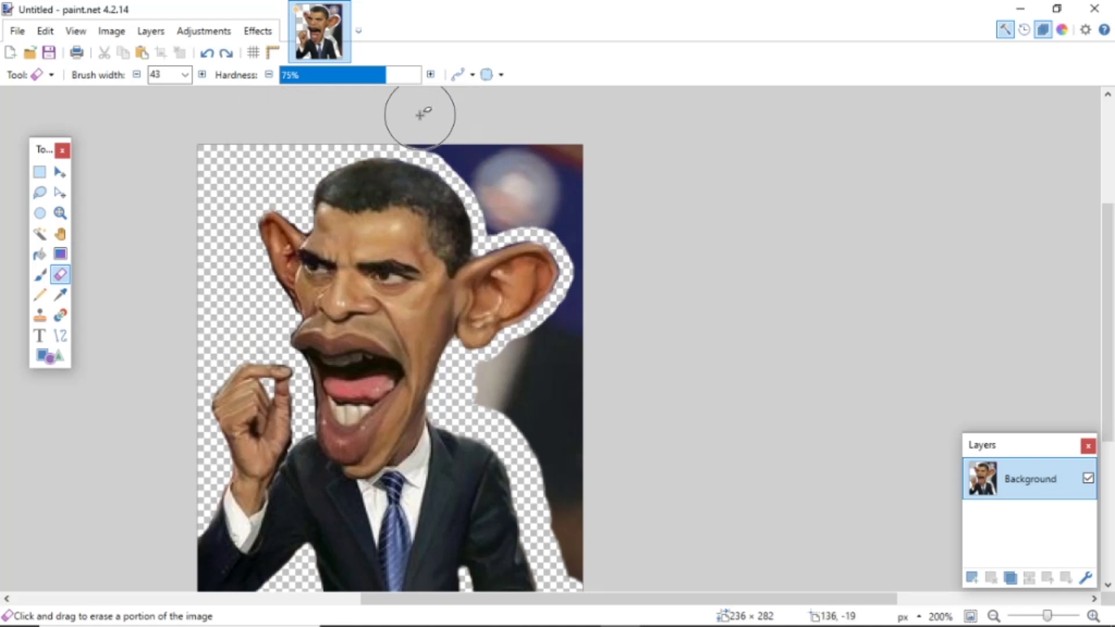
{"action": "mouse_move", "coordinate": [423, 110]}
{"action": "left_mouse_down"}
{"action": "mouse_move", "coordinate": [483, 151]}
{"action": "mouse_move", "coordinate": [504, 204]}
{"action": "mouse_move", "coordinate": [549, 198]}
{"action": "mouse_move", "coordinate": [590, 228]}
{"action": "mouse_move", "coordinate": [550, 154]}
{"action": "mouse_move", "coordinate": [600, 204]}
{"action": "left_mouse_up"}
Erase the remaining background beside and below the right ear, redoing one bad stroke, then leave the Eraser
{"action": "scroll", "coordinate": [616, 216], "scroll_direction": "down", "scroll_amount": 2}
{"action": "scroll", "coordinate": [617, 236], "scroll_direction": "up", "scroll_amount": 2}
{"action": "scroll", "coordinate": [620, 242], "scroll_direction": "down", "scroll_amount": 2}
{"action": "mouse_move", "coordinate": [602, 173]}
{"action": "left_mouse_down"}
{"action": "mouse_move", "coordinate": [585, 232]}
{"action": "mouse_move", "coordinate": [490, 283]}
{"action": "left_mouse_up"}
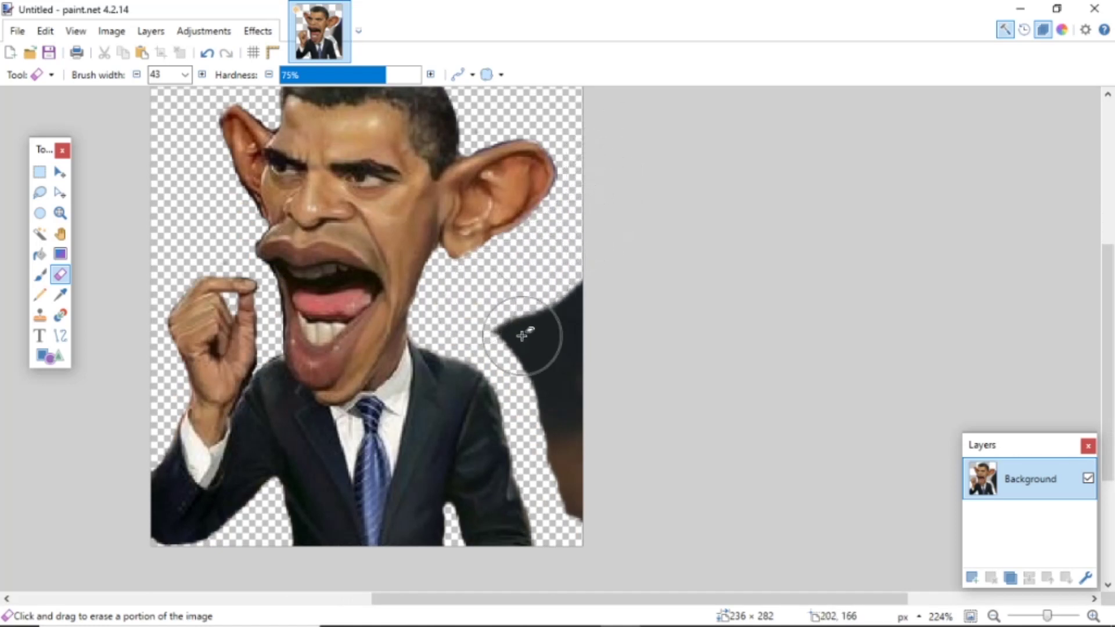
{"action": "key", "text": "ctrl+z"}
{"action": "mouse_move", "coordinate": [484, 303]}
{"action": "left_mouse_down"}
{"action": "mouse_move", "coordinate": [563, 253]}
{"action": "mouse_move", "coordinate": [586, 228]}
{"action": "mouse_move", "coordinate": [593, 195]}
{"action": "mouse_move", "coordinate": [605, 195]}
{"action": "mouse_move", "coordinate": [543, 293]}
{"action": "mouse_move", "coordinate": [526, 360]}
{"action": "mouse_move", "coordinate": [568, 455]}
{"action": "mouse_move", "coordinate": [598, 491]}
{"action": "mouse_move", "coordinate": [600, 306]}
{"action": "left_mouse_up"}
{"action": "scroll", "coordinate": [601, 306], "scroll_direction": "down", "scroll_amount": 1}
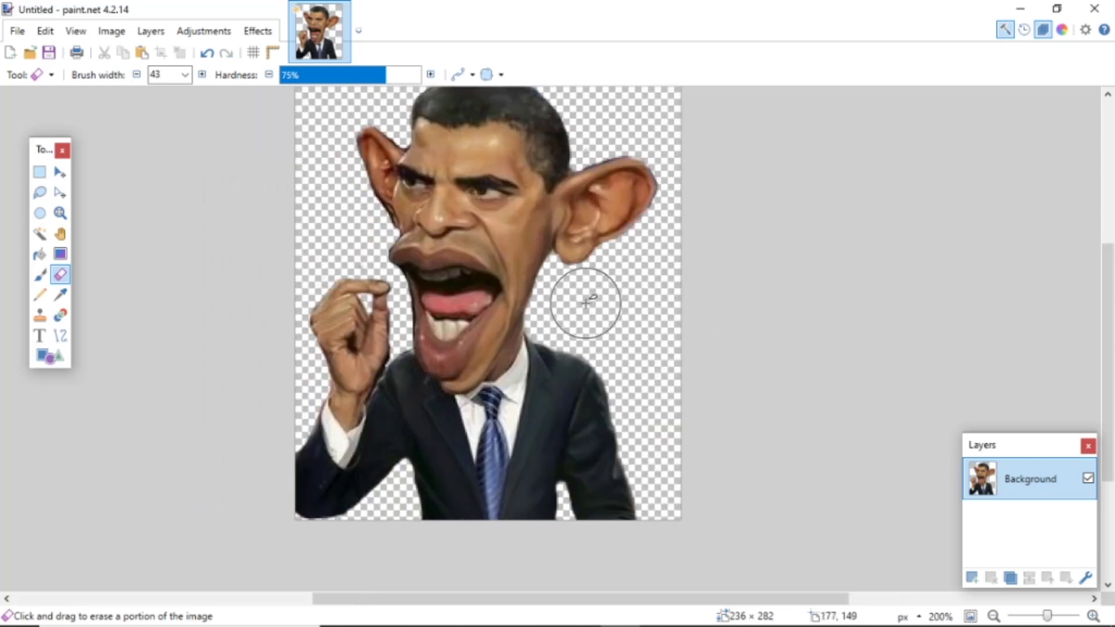
{"action": "scroll", "coordinate": [643, 250], "scroll_direction": "down", "scroll_amount": 1}
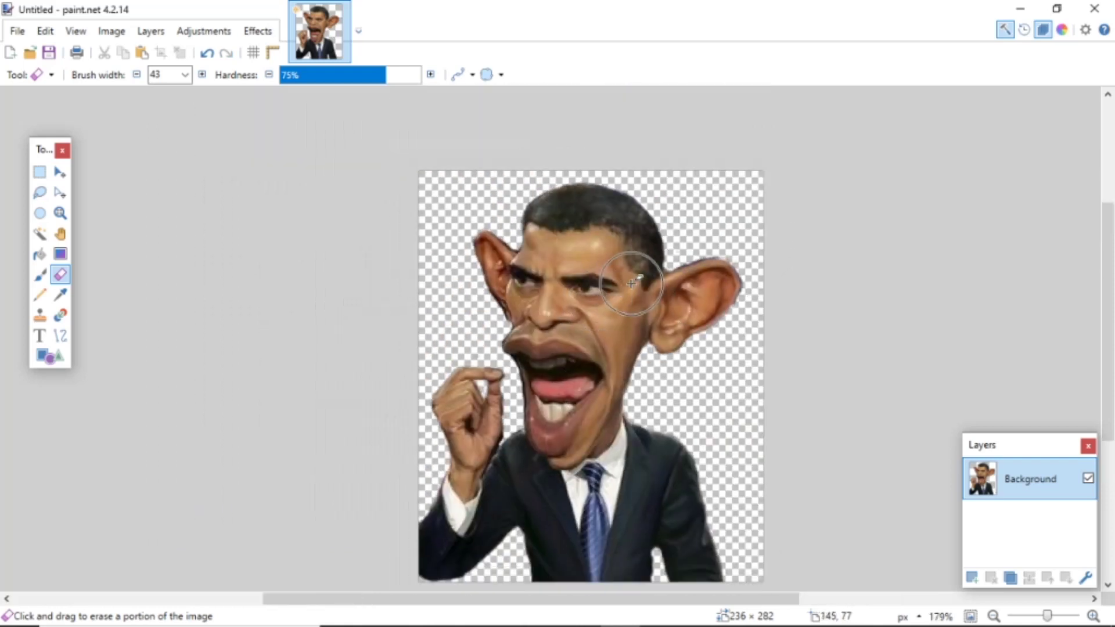
{"action": "left_click", "coordinate": [60, 173]}
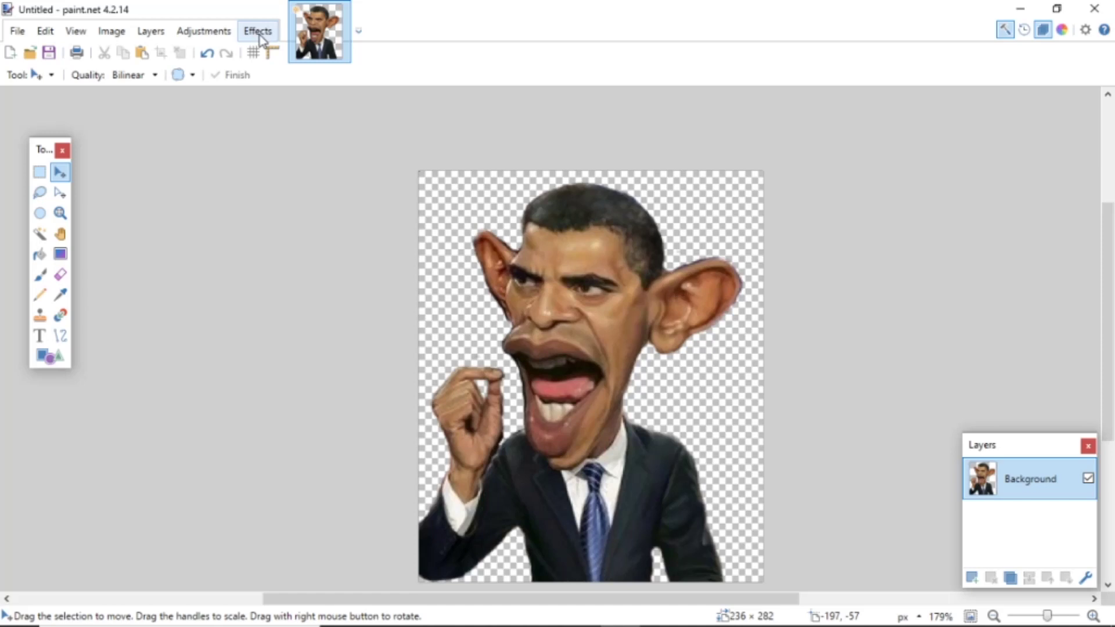
Apply Effects > Artistic > Pencil Sketch with pencil tip size 20 and range 10
{"action": "left_click", "coordinate": [258, 33]}
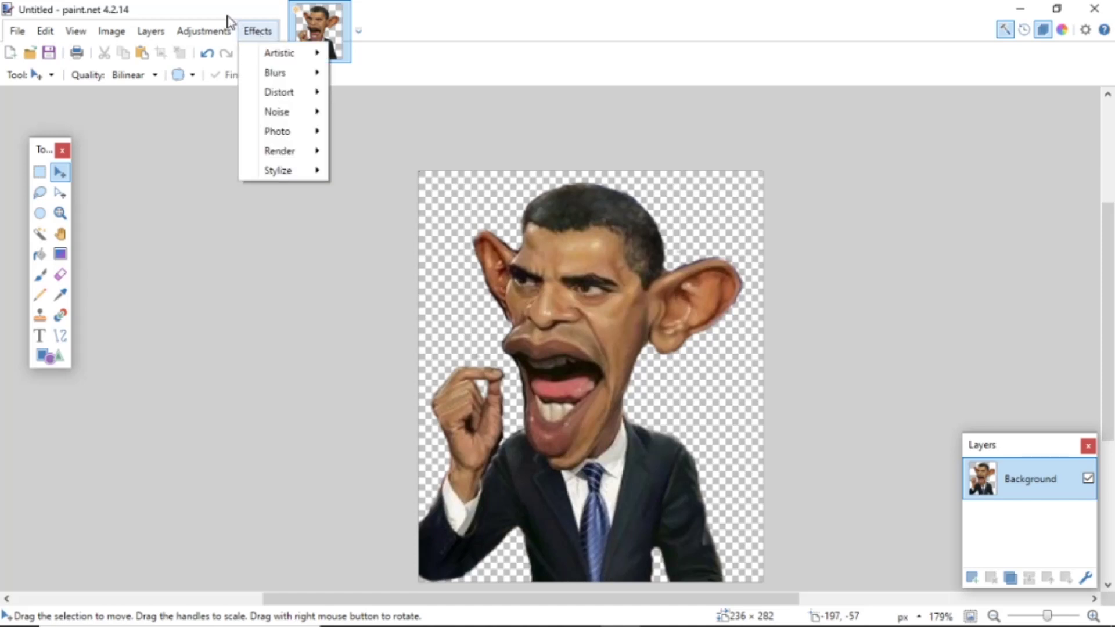
{"action": "mouse_move", "coordinate": [279, 53]}
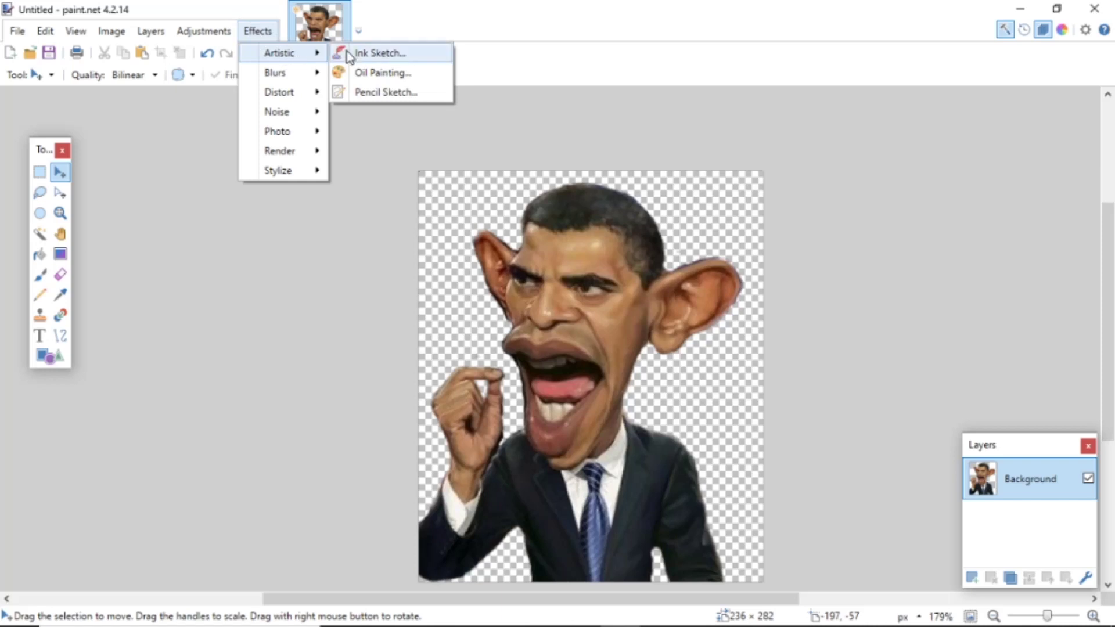
{"action": "left_click", "coordinate": [387, 93]}
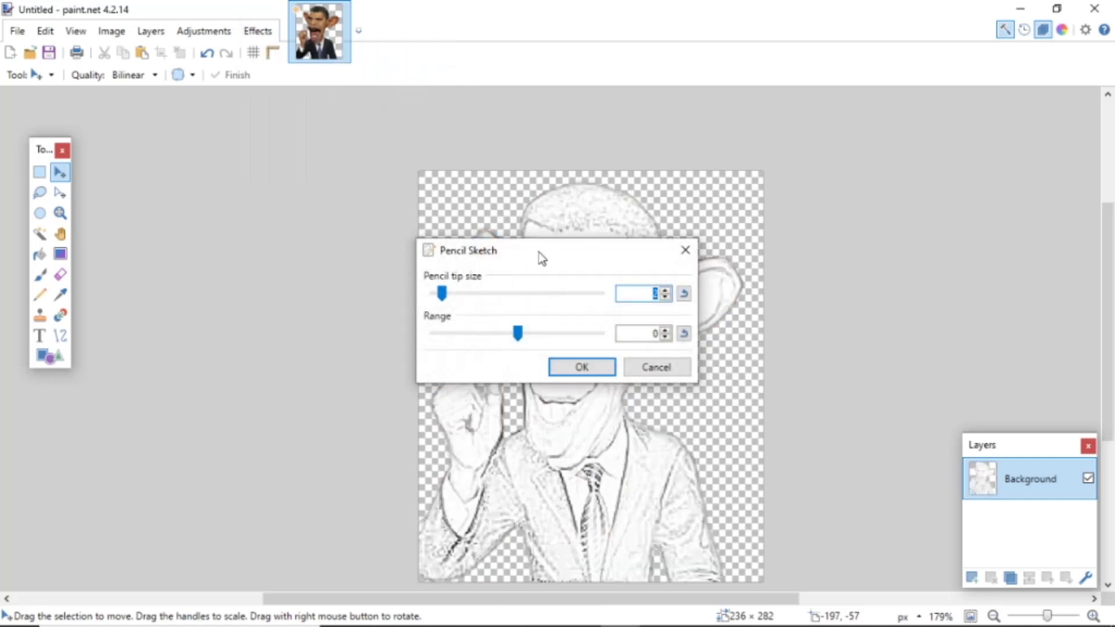
{"action": "mouse_move", "coordinate": [542, 259]}
{"action": "left_mouse_down"}
{"action": "mouse_move", "coordinate": [340, 221]}
{"action": "mouse_move", "coordinate": [265, 196]}
{"action": "left_mouse_up"}
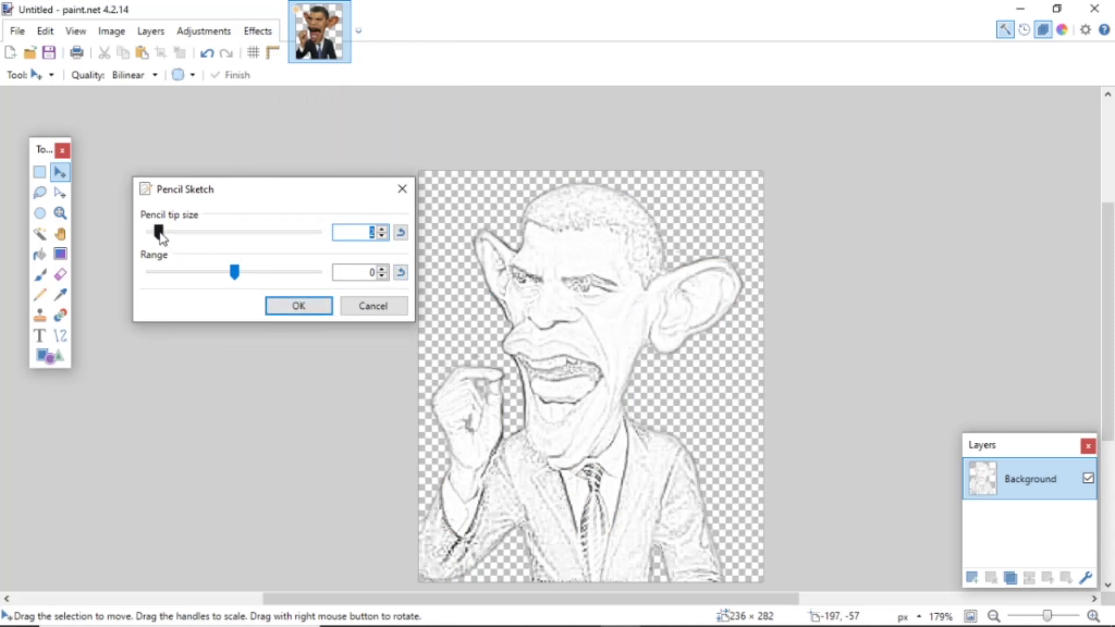
{"action": "left_click_drag", "start_coordinate": [159, 232], "coordinate": [324, 241]}
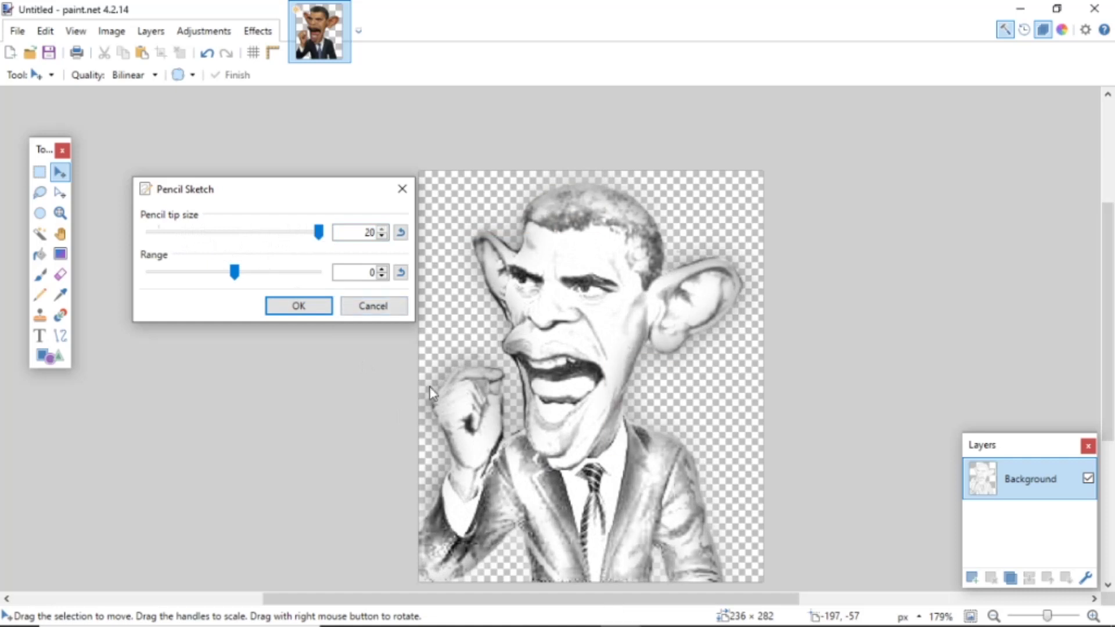
{"action": "mouse_move", "coordinate": [239, 274]}
{"action": "left_mouse_down"}
{"action": "mouse_move", "coordinate": [338, 275]}
{"action": "mouse_move", "coordinate": [142, 294]}
{"action": "mouse_move", "coordinate": [314, 279]}
{"action": "mouse_move", "coordinate": [297, 284]}
{"action": "left_mouse_up"}
{"action": "left_click", "coordinate": [382, 276]}
{"action": "left_click", "coordinate": [383, 277]}
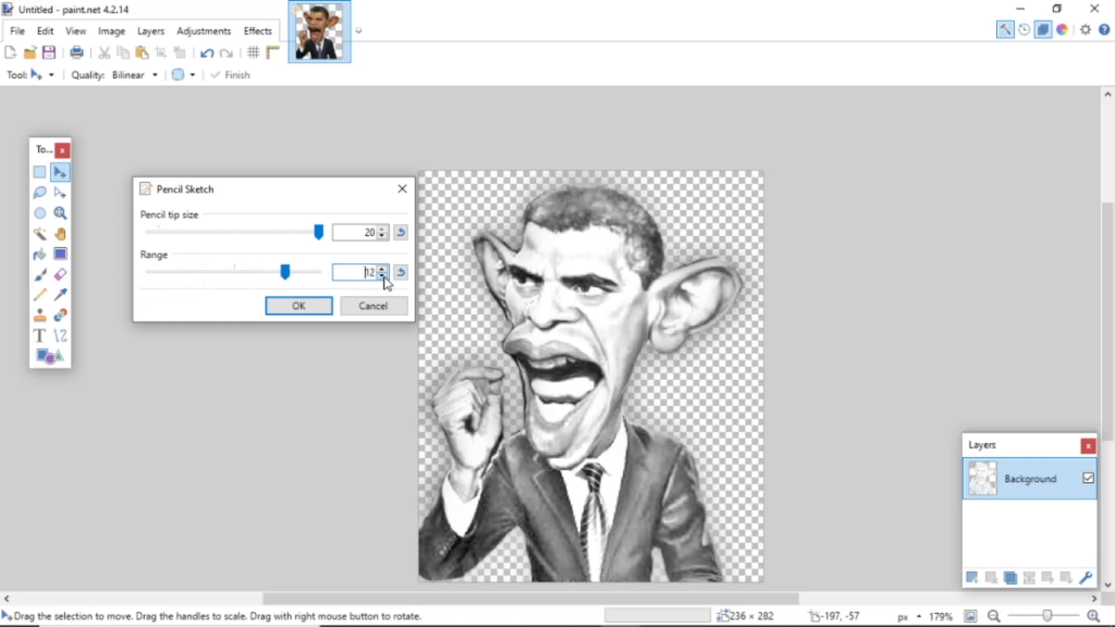
{"action": "left_click", "coordinate": [382, 277]}
{"action": "left_click", "coordinate": [383, 276]}
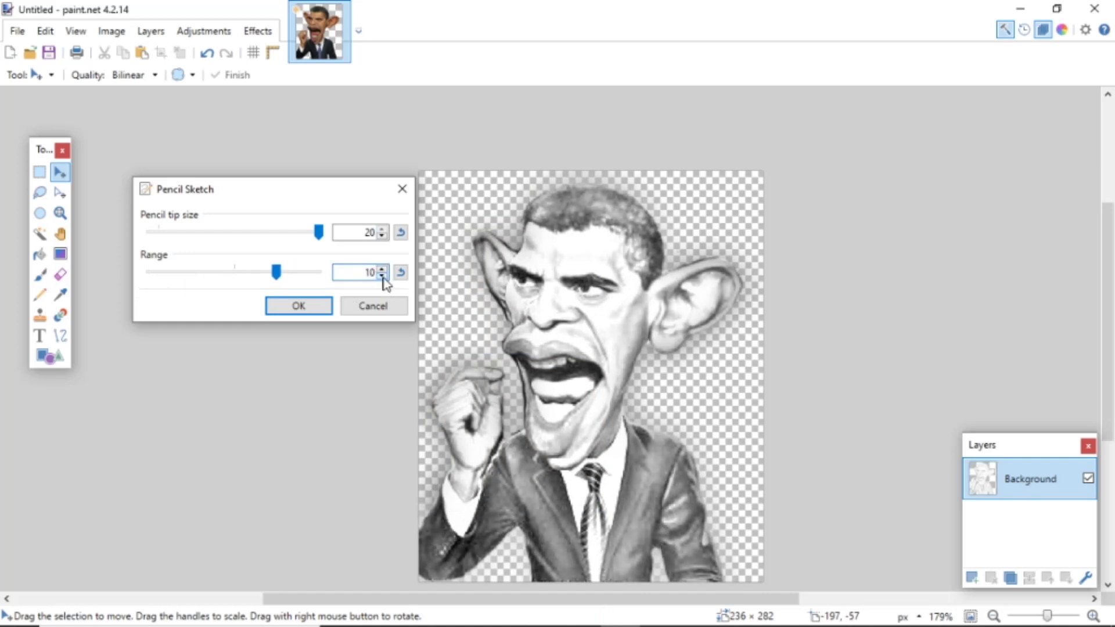
{"action": "left_click", "coordinate": [320, 307]}
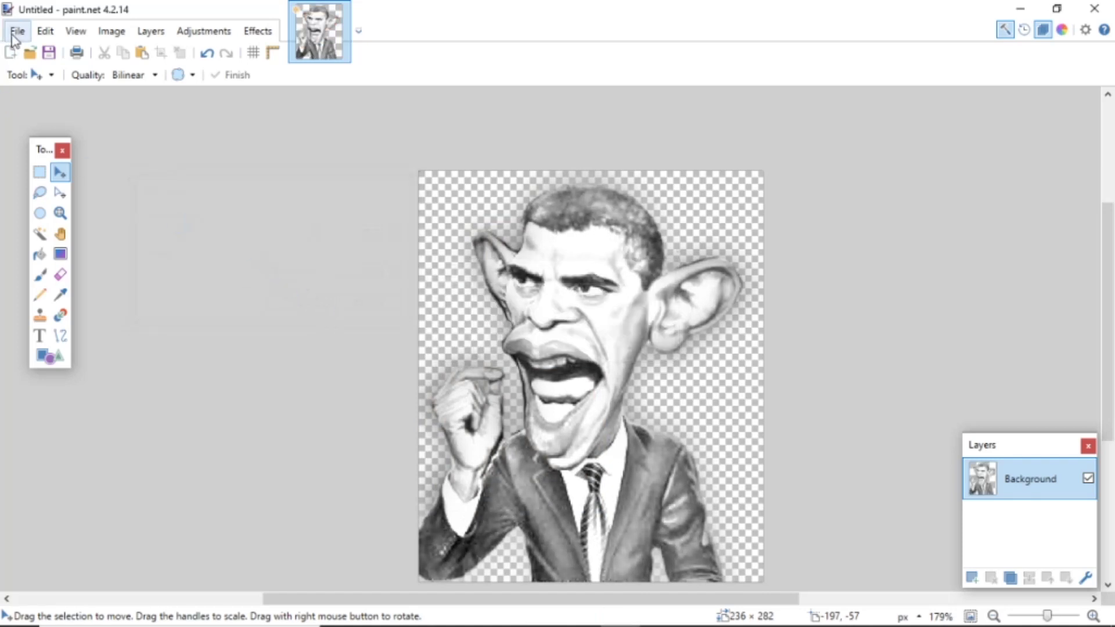
Save the image as testpencil.png in PNG format, accepting the default save settings
{"action": "left_click", "coordinate": [18, 31]}
{"action": "left_click", "coordinate": [88, 161]}
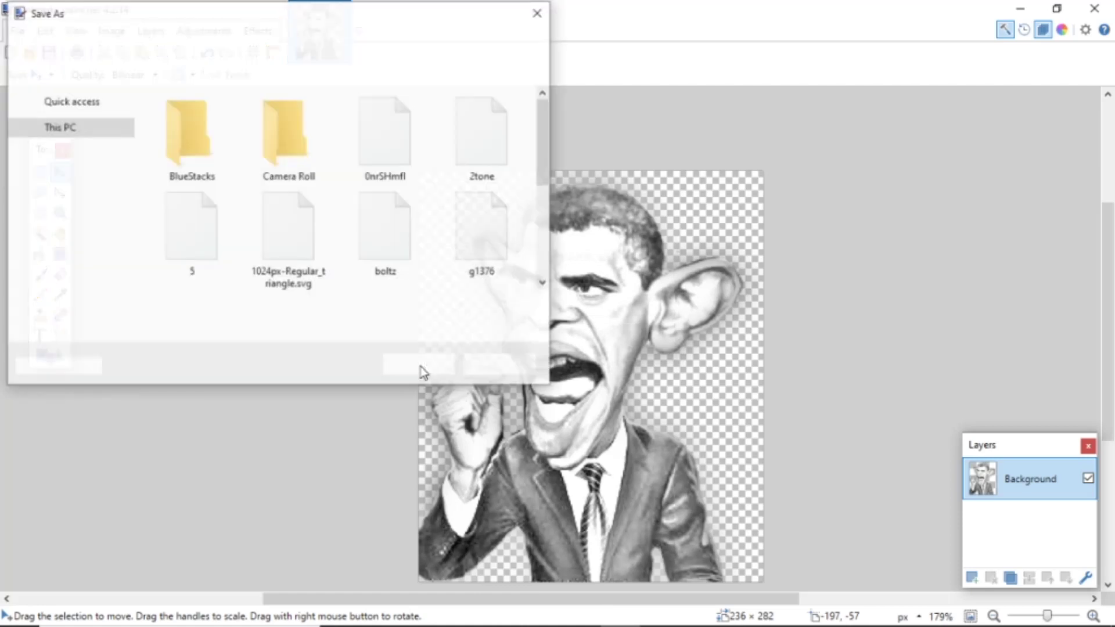
{"action": "type", "text": "te"}
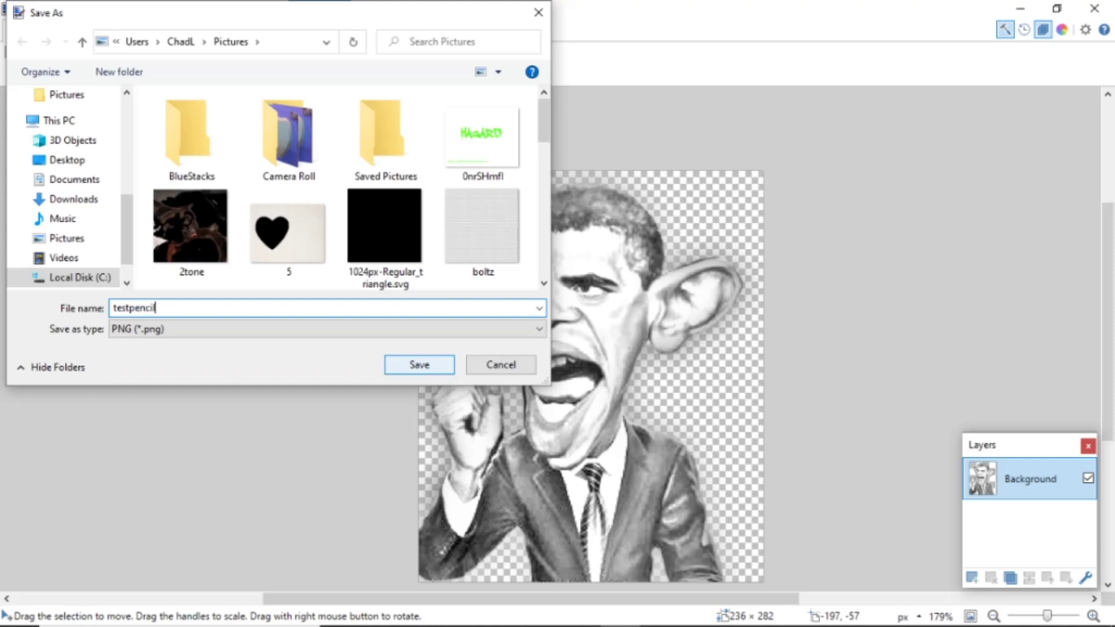
{"action": "type", "text": "stpencil"}
{"action": "key", "text": "Return"}
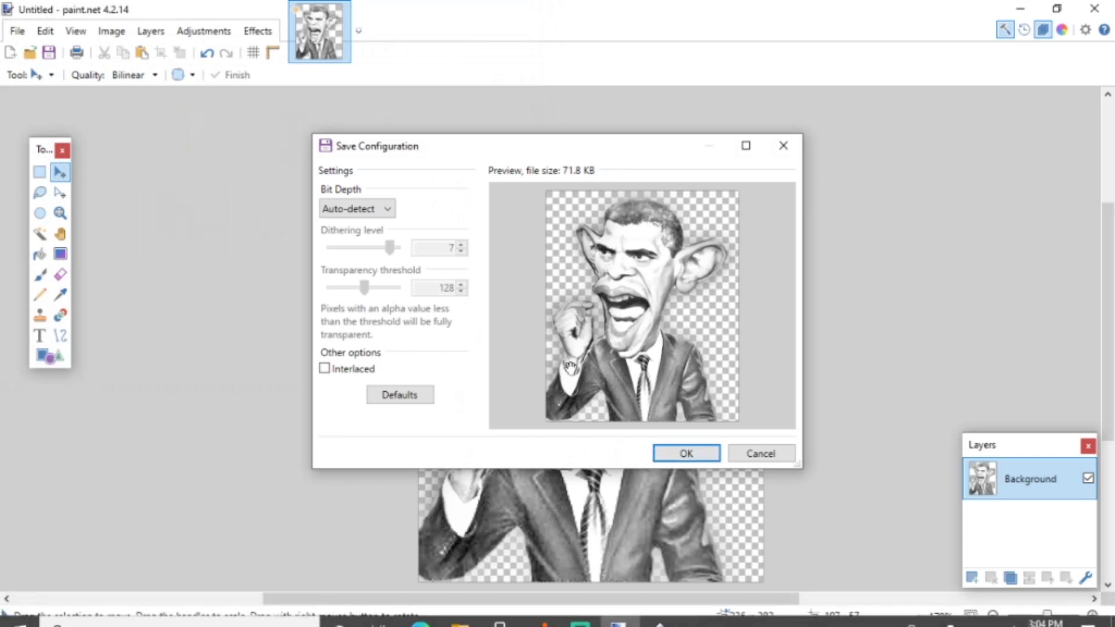
{"action": "left_click", "coordinate": [671, 452]}
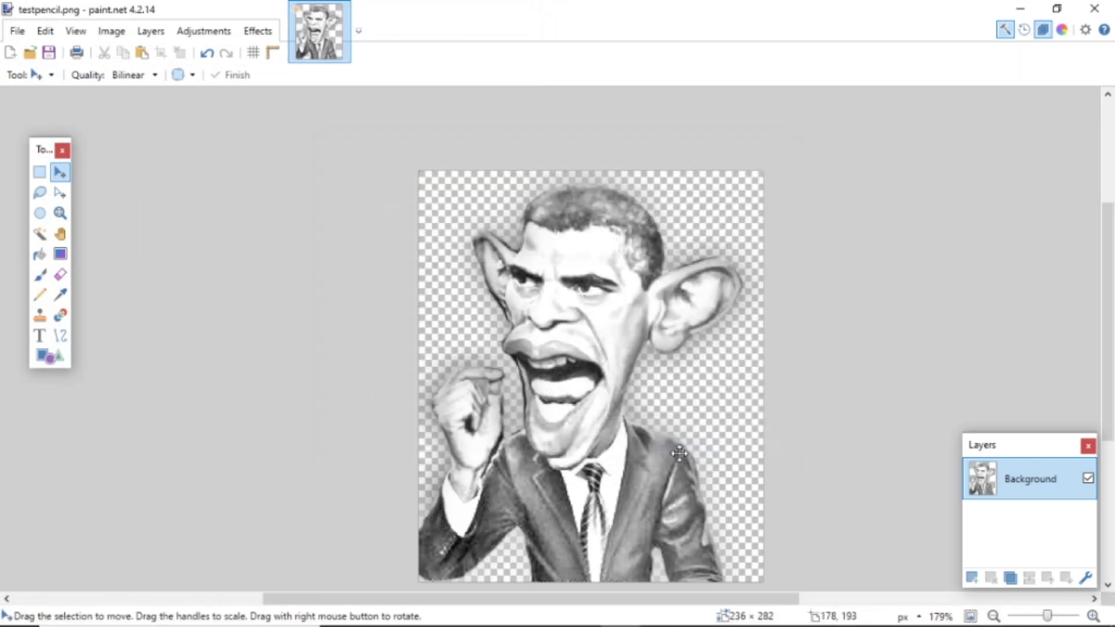
Import testpencil.png from File Explorer into the Inkscape document as an embedded image
{"action": "left_click", "coordinate": [1025, 9]}
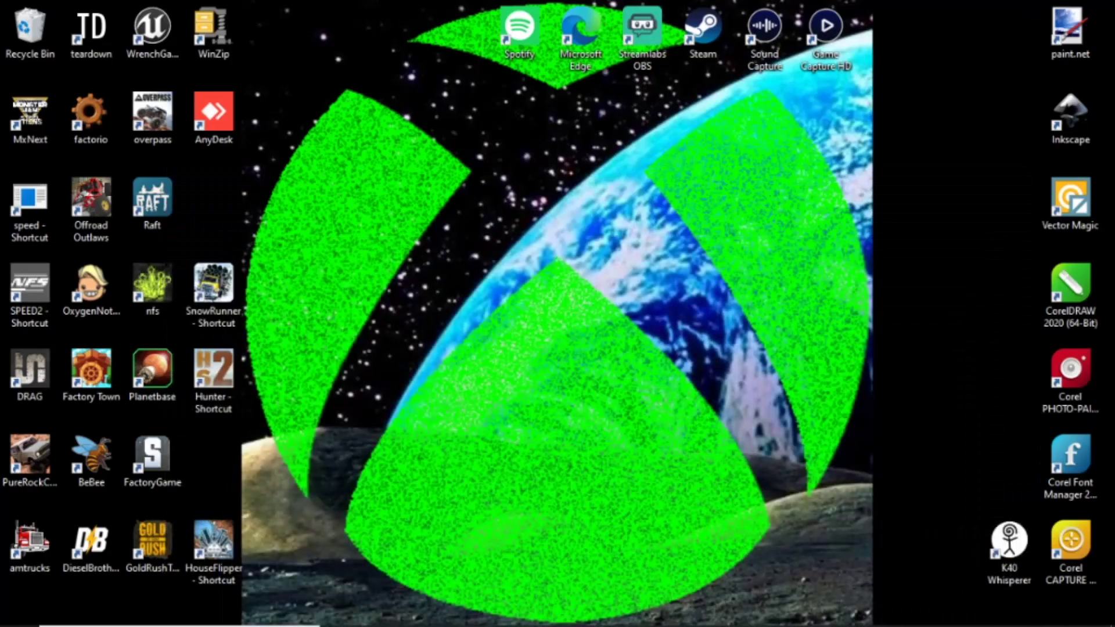
{"action": "left_click", "coordinate": [660, 620]}
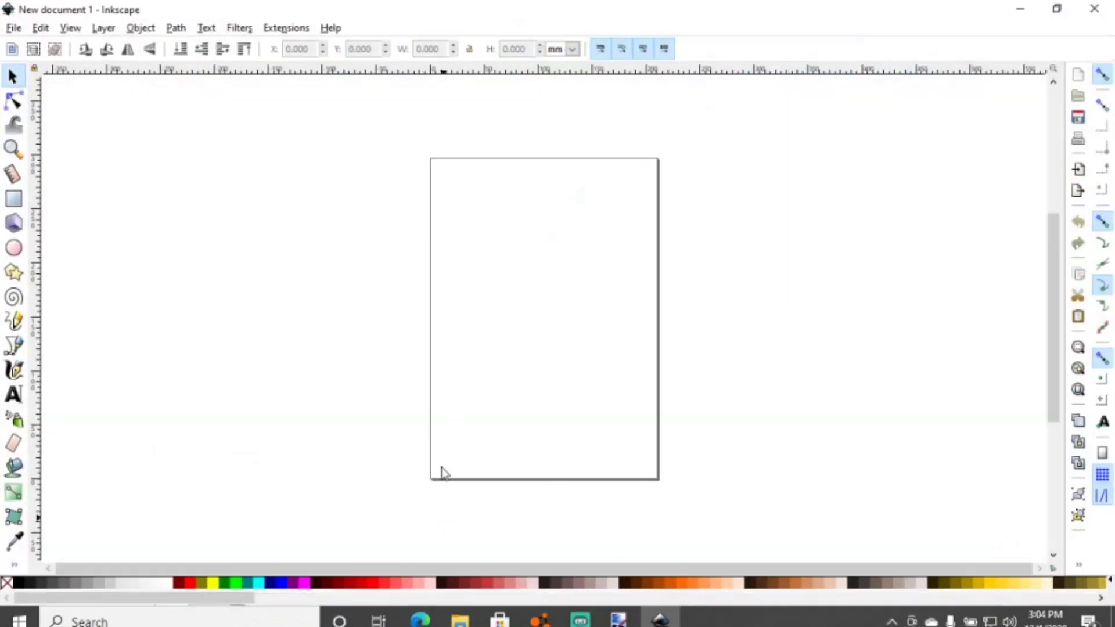
{"action": "left_click", "coordinate": [460, 617]}
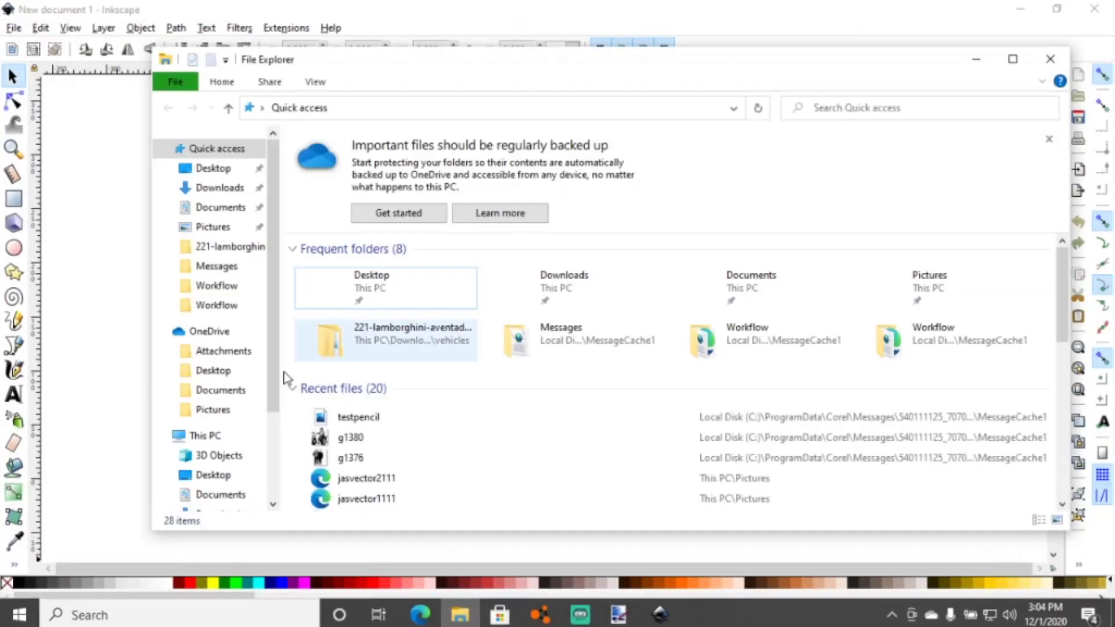
{"action": "left_click_drag", "start_coordinate": [406, 424], "coordinate": [134, 404]}
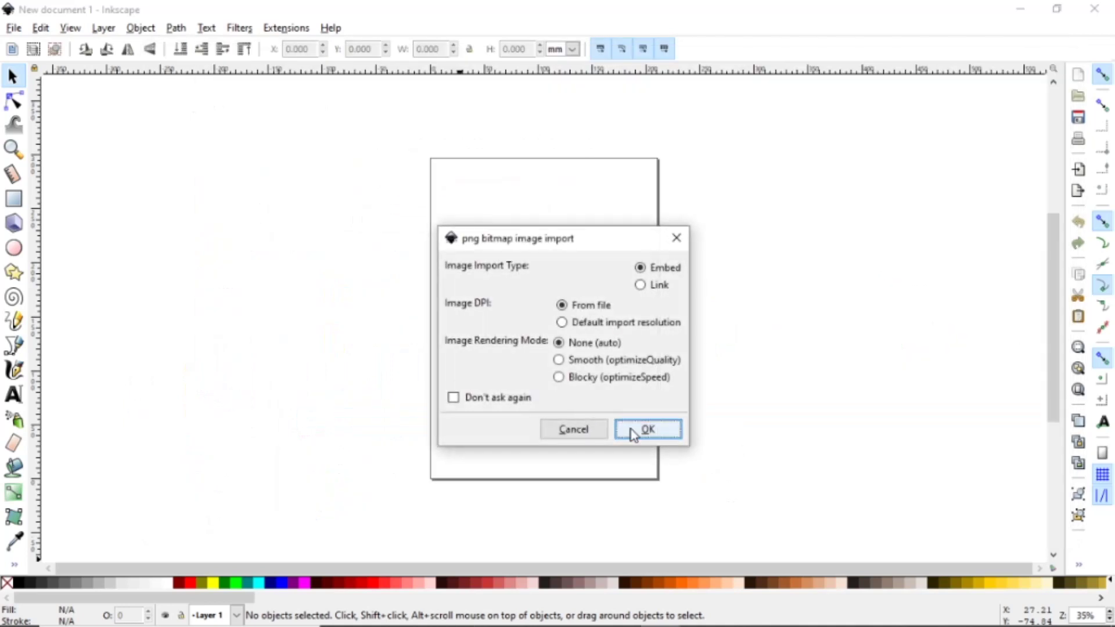
{"action": "left_click", "coordinate": [649, 428]}
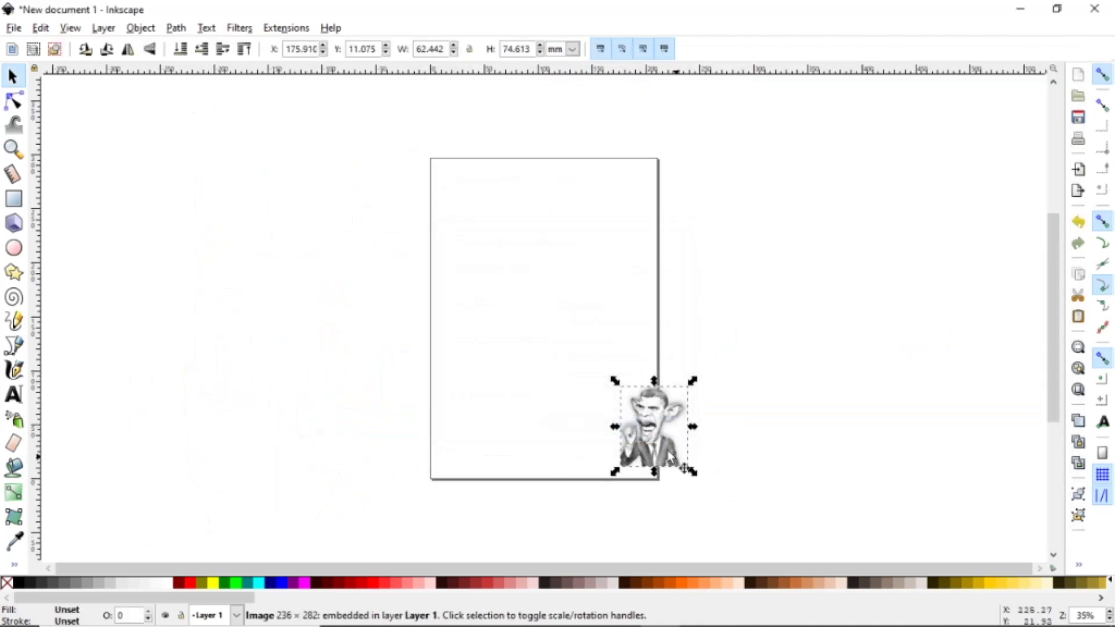
Move the 236 × 282 sketch to the page centre and zoom in on it
{"action": "left_click_drag", "start_coordinate": [661, 432], "coordinate": [550, 349]}
{"action": "scroll", "coordinate": [550, 349], "scroll_direction": "up", "scroll_amount": 3, "text": "ctrl"}
{"action": "scroll", "coordinate": [549, 343], "scroll_direction": "up", "scroll_amount": 2, "text": "ctrl"}
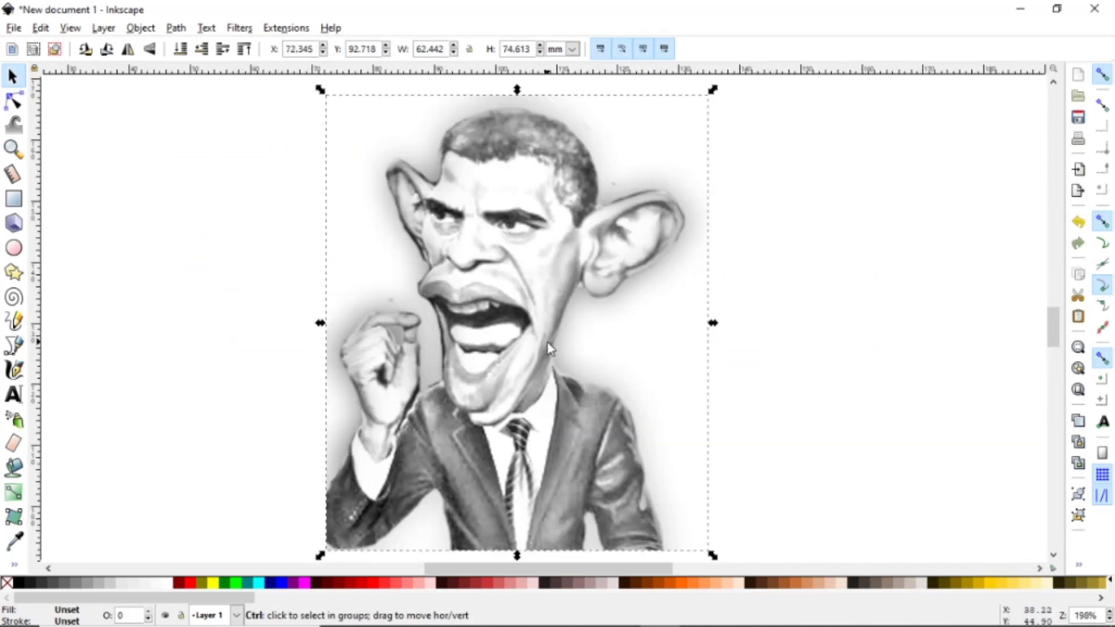
{"action": "scroll", "coordinate": [550, 344], "scroll_direction": "down", "scroll_amount": 1, "text": "ctrl"}
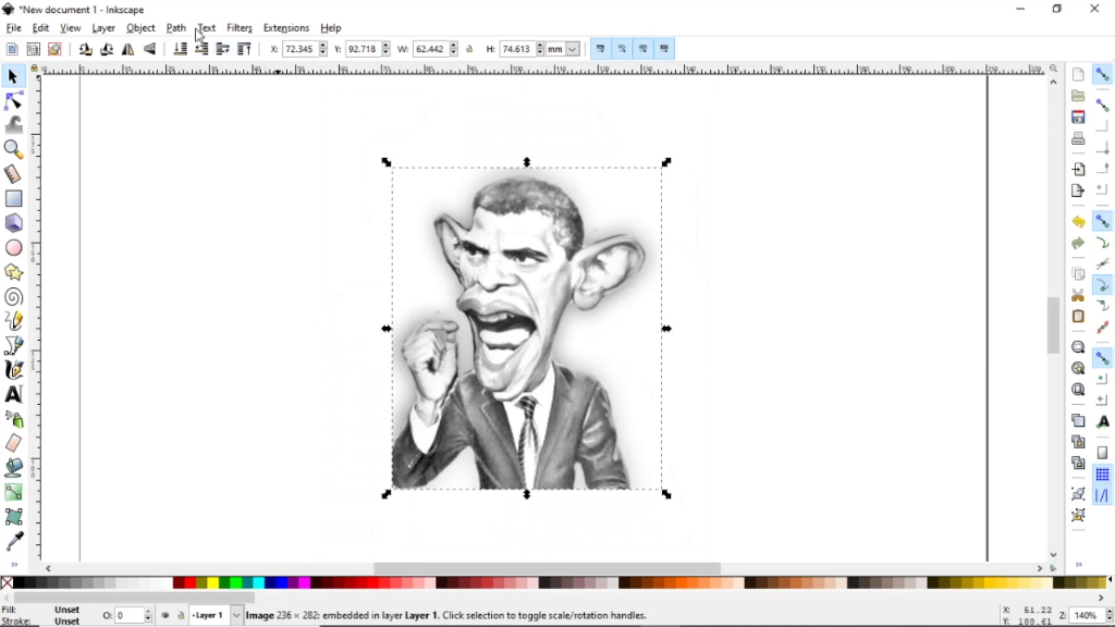
{"action": "left_click", "coordinate": [176, 28]}
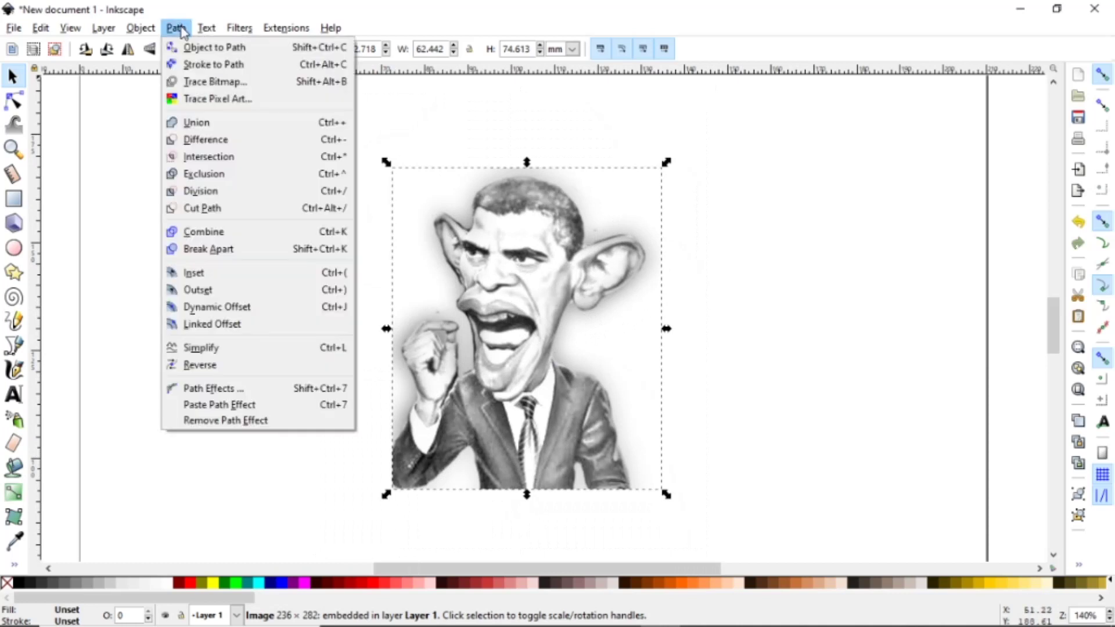
Set up Trace Bitmap with live preview and a 0.670 brightness cutoff threshold
{"action": "left_click", "coordinate": [201, 88]}
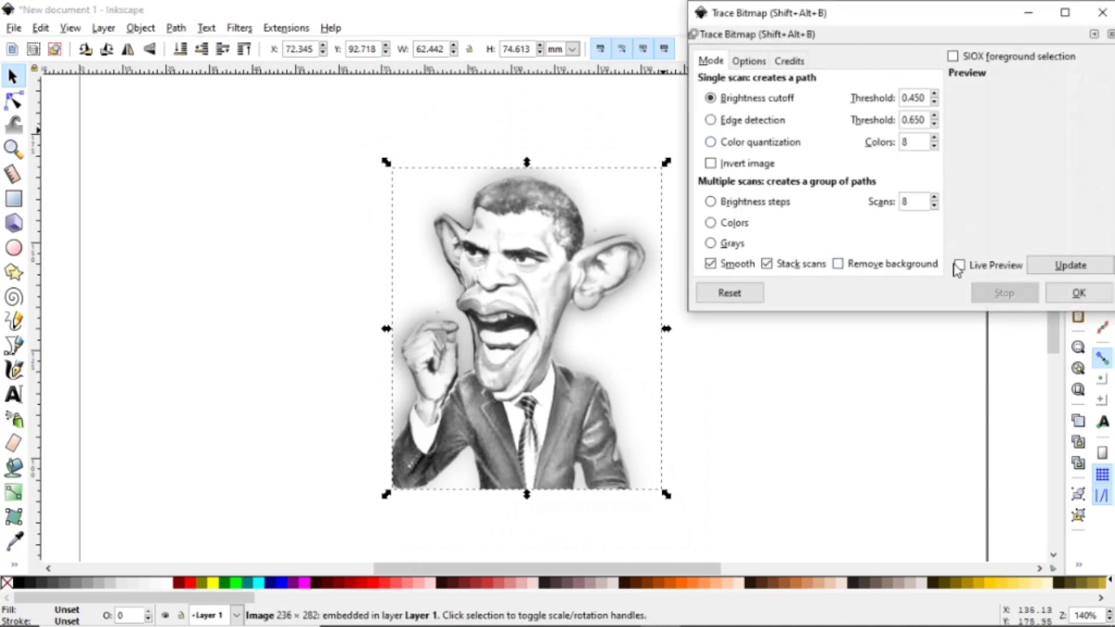
{"action": "left_click", "coordinate": [959, 266]}
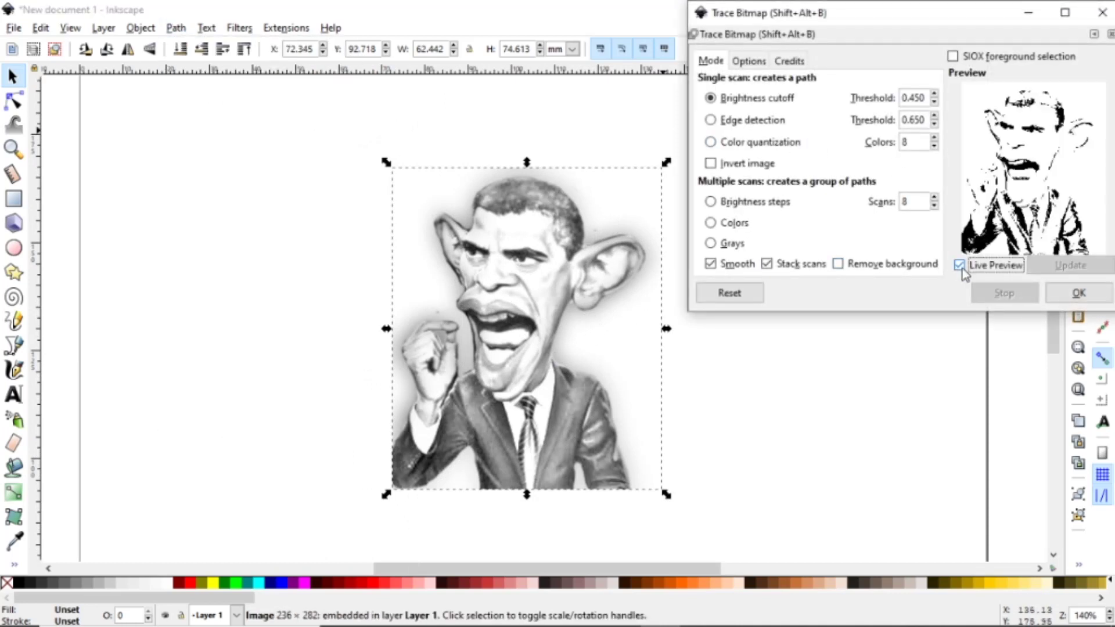
{"action": "left_click", "coordinate": [934, 96]}
{"action": "left_click", "coordinate": [934, 95]}
{"action": "left_click", "coordinate": [935, 96]}
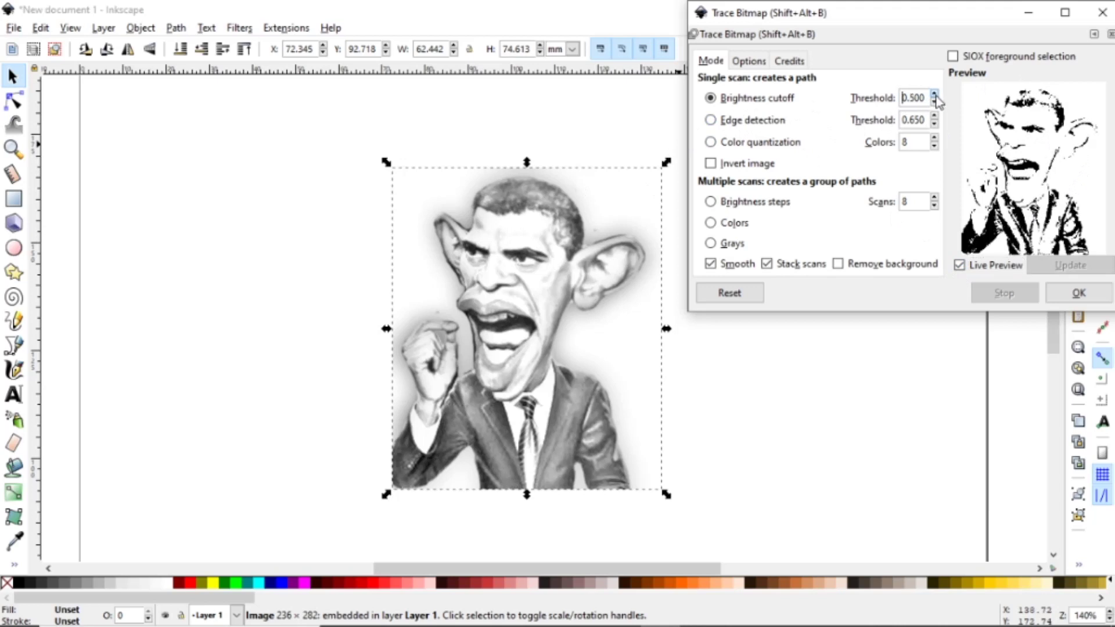
{"action": "left_click", "coordinate": [935, 95]}
{"action": "left_click", "coordinate": [935, 95]}
{"action": "left_click", "coordinate": [935, 95]}
{"action": "left_click", "coordinate": [934, 95]}
{"action": "left_click", "coordinate": [934, 95]}
{"action": "left_click", "coordinate": [934, 96]}
{"action": "left_click", "coordinate": [934, 95]}
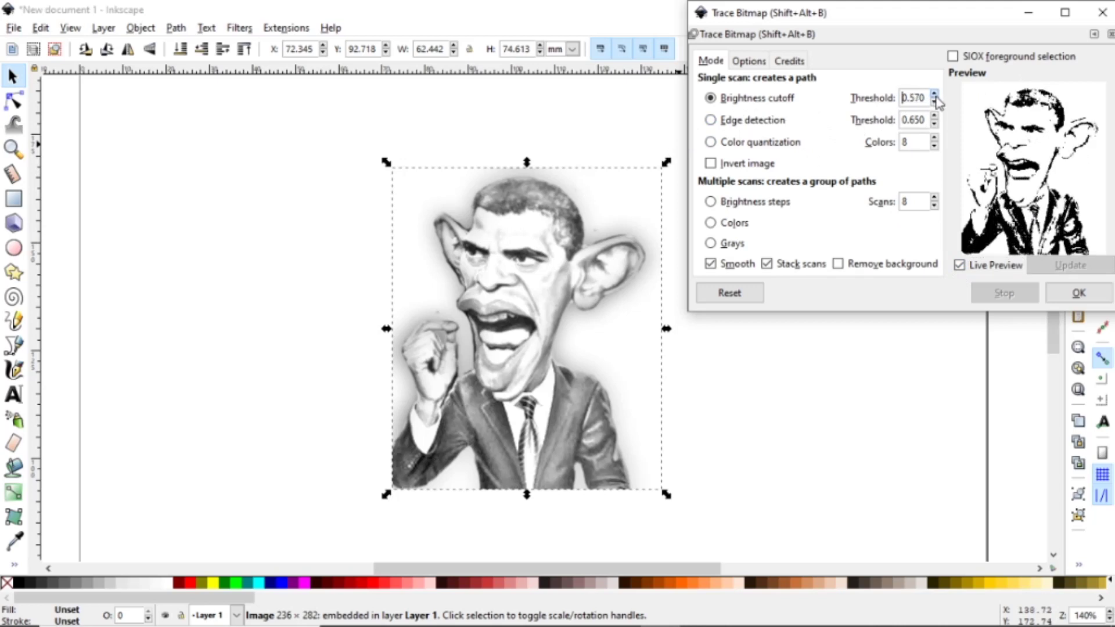
{"action": "left_click", "coordinate": [935, 95]}
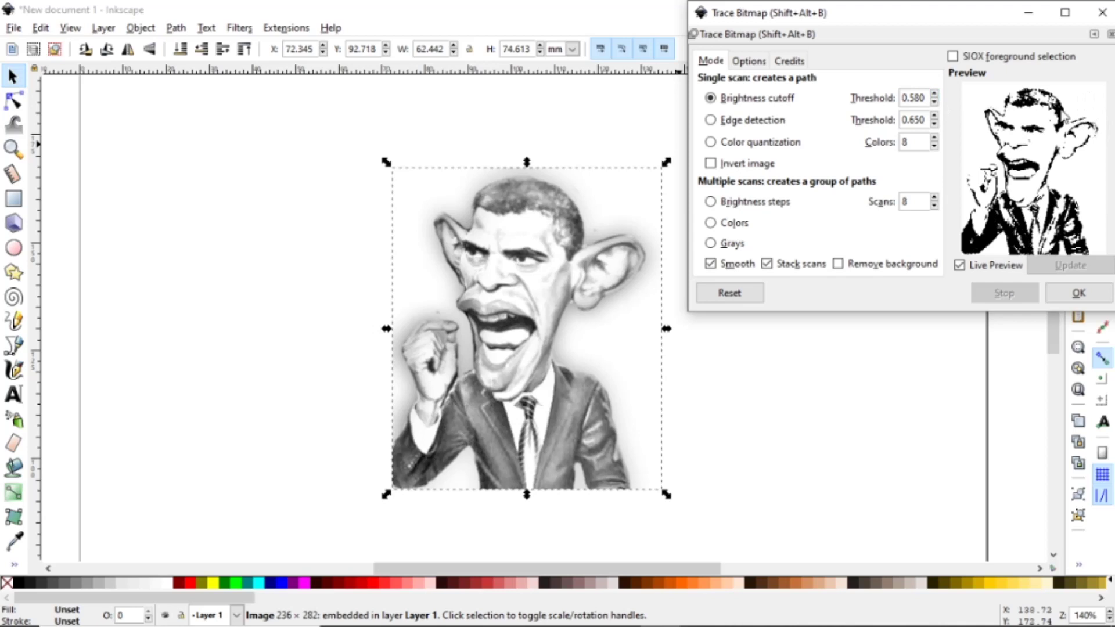
{"action": "left_click", "coordinate": [935, 95]}
{"action": "left_click", "coordinate": [935, 95]}
{"action": "left_click", "coordinate": [935, 95]}
{"action": "left_click", "coordinate": [935, 95]}
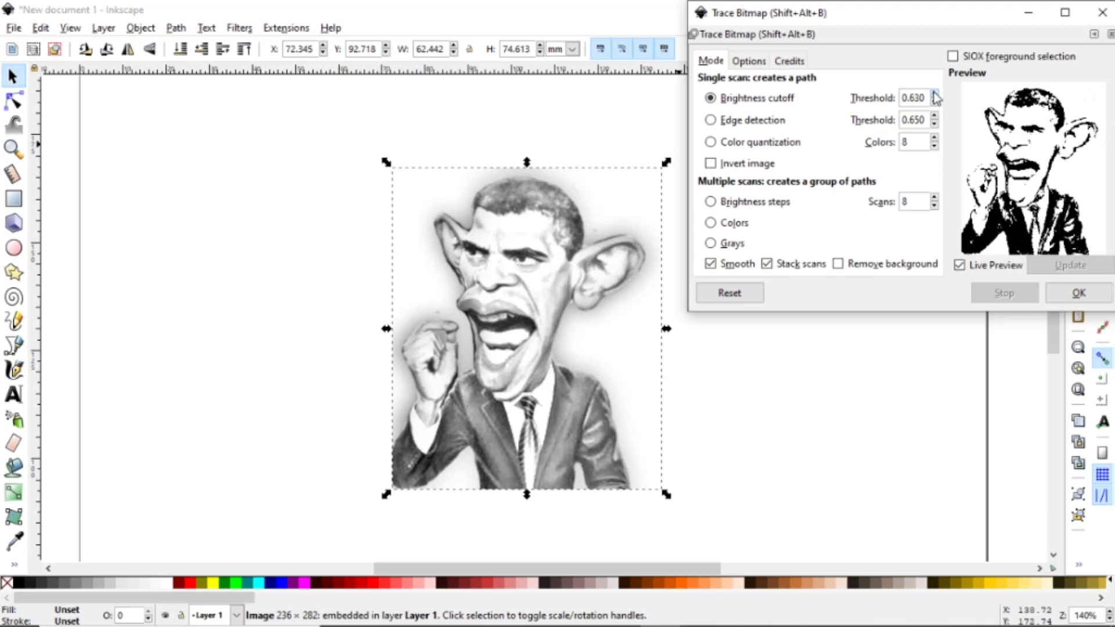
{"action": "left_click", "coordinate": [935, 95]}
{"action": "left_click", "coordinate": [934, 95]}
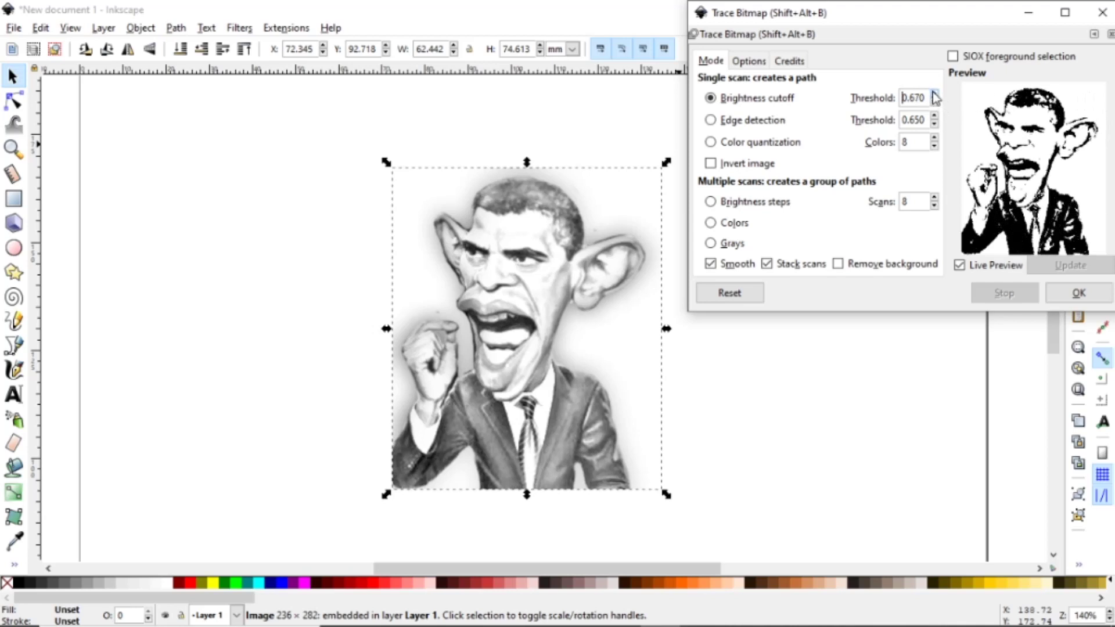
Create the black-and-white trace, set it left of the original, and return to paint.net
{"action": "left_click", "coordinate": [1079, 291]}
{"action": "left_click_drag", "start_coordinate": [562, 413], "coordinate": [286, 404]}
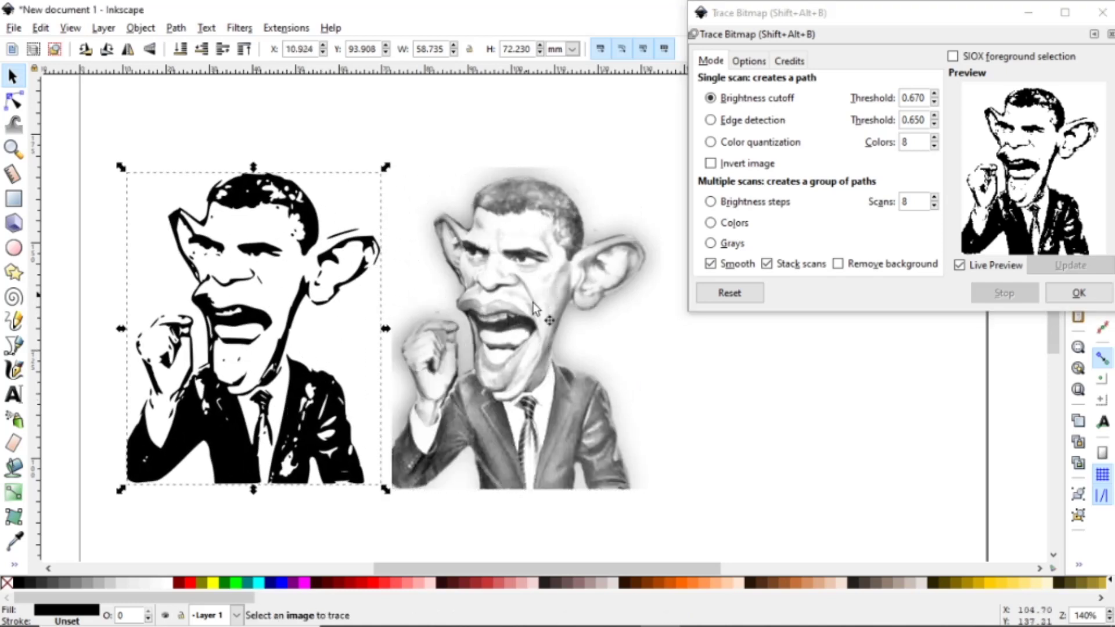
{"action": "left_click", "coordinate": [579, 610]}
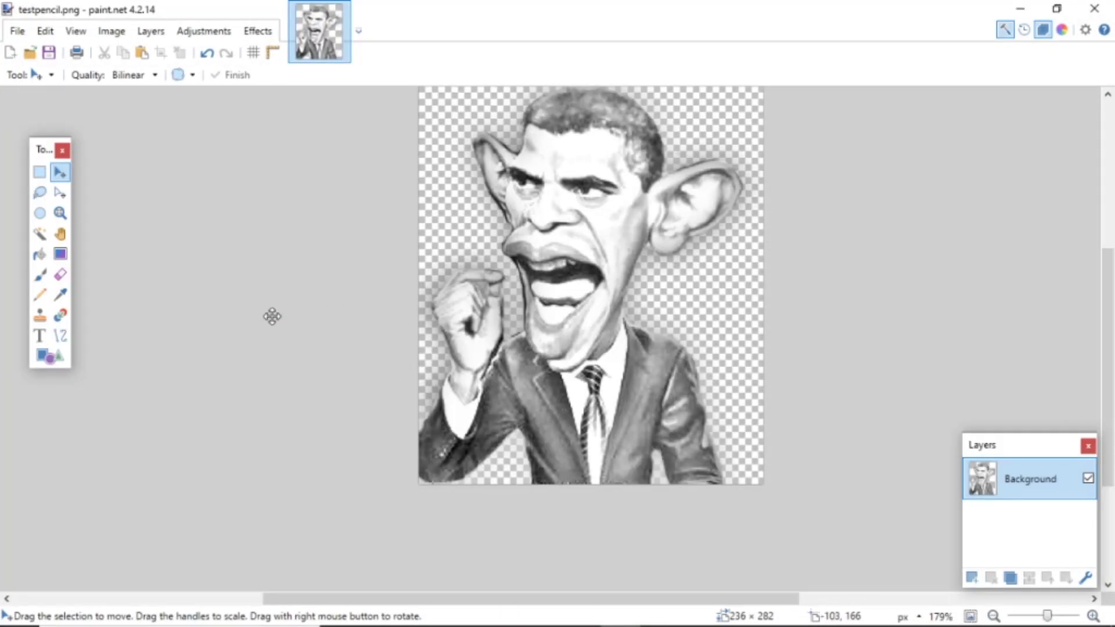
Undo the sketch and reapply Pencil Sketch with tip size 20 and range 20
{"action": "key", "text": "ctrl+z"}
{"action": "key", "text": "ctrl+z"}
{"action": "left_click", "coordinate": [258, 31]}
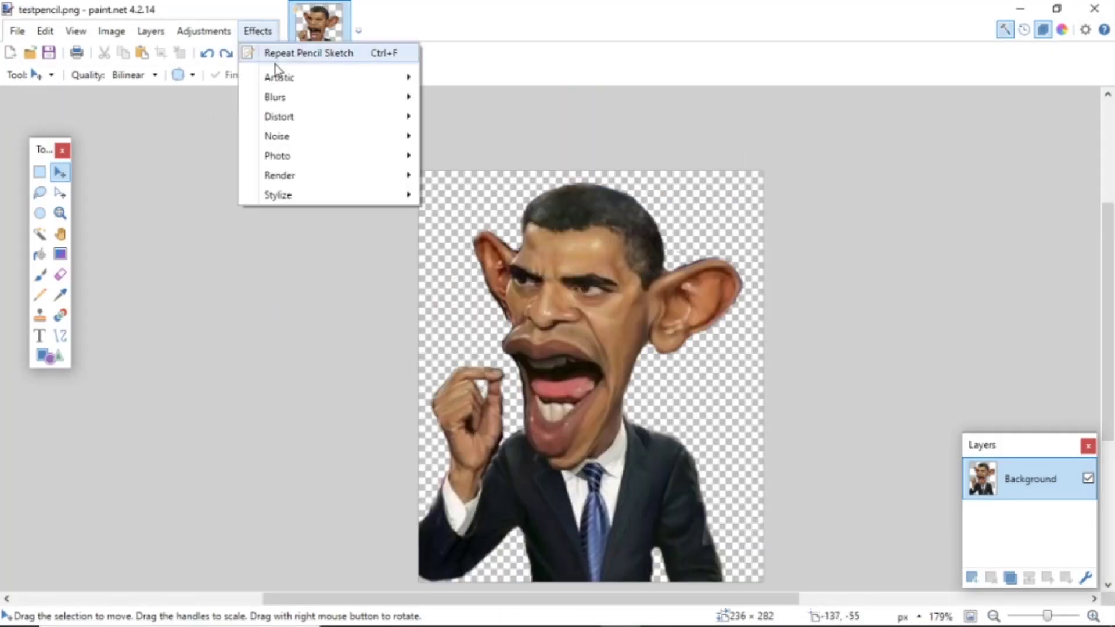
{"action": "mouse_move", "coordinate": [281, 77]}
{"action": "left_click", "coordinate": [459, 116]}
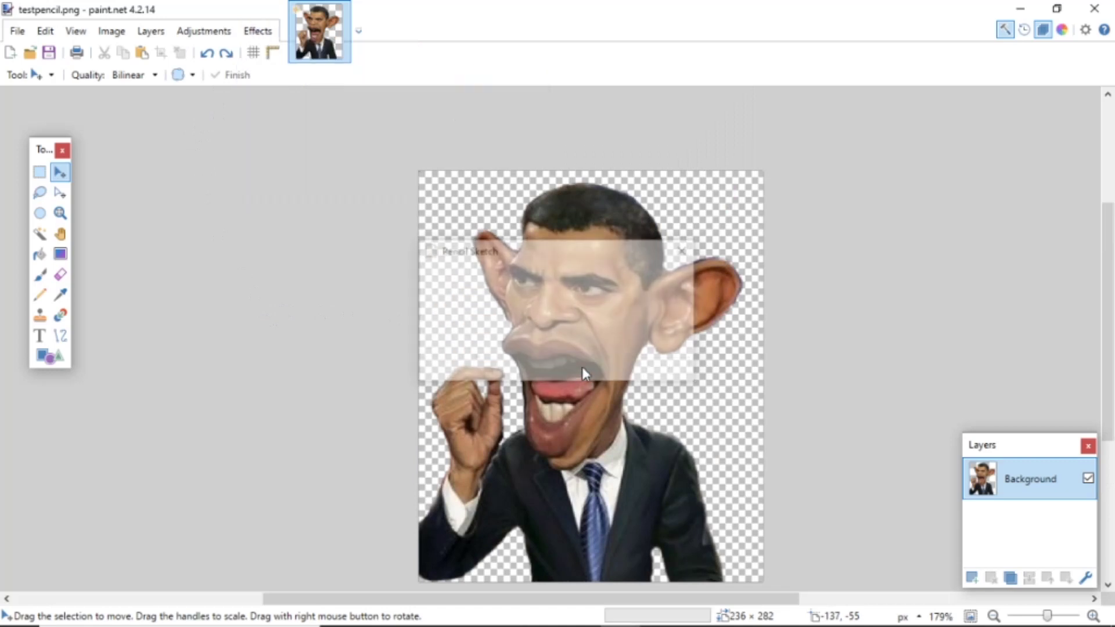
{"action": "mouse_move", "coordinate": [562, 251]}
{"action": "left_mouse_down"}
{"action": "mouse_move", "coordinate": [349, 246]}
{"action": "mouse_move", "coordinate": [280, 228]}
{"action": "left_mouse_up"}
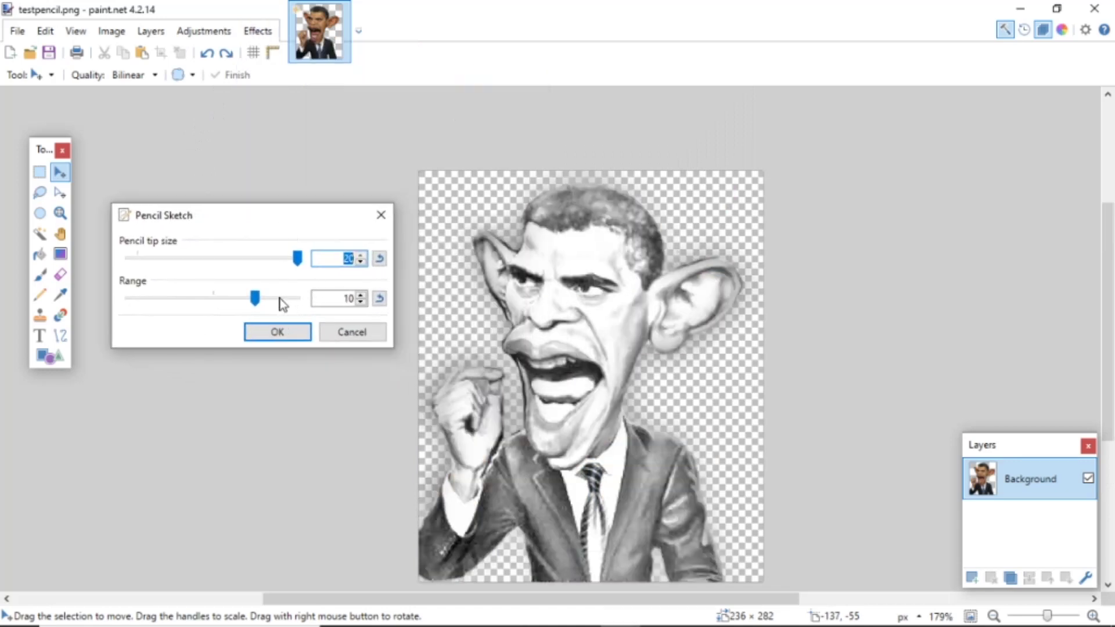
{"action": "left_click_drag", "start_coordinate": [358, 295], "coordinate": [358, 295]}
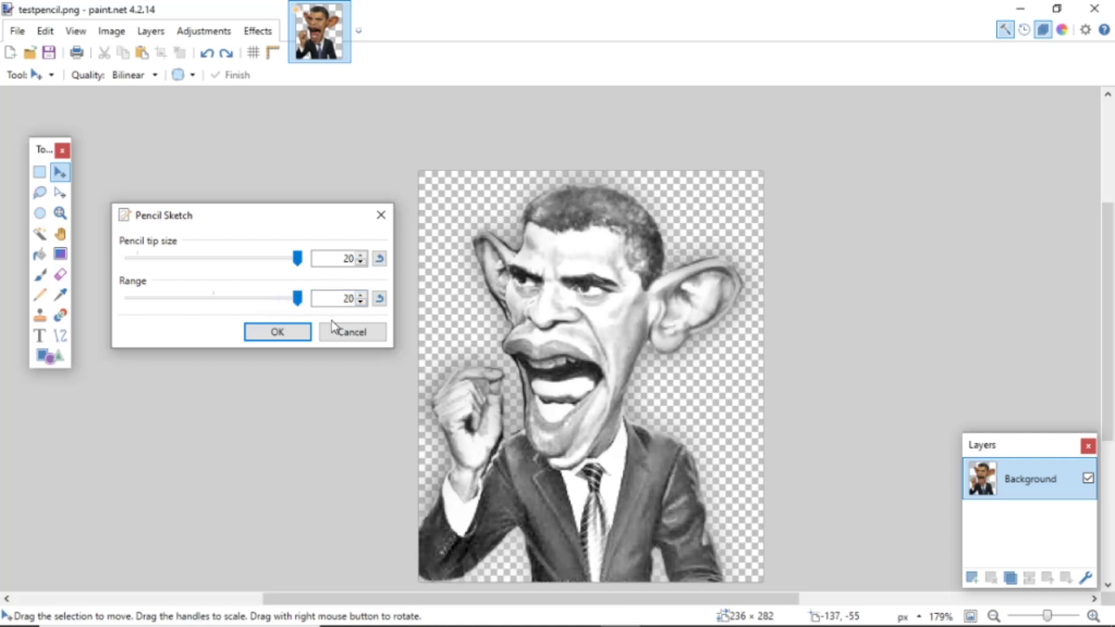
{"action": "left_click", "coordinate": [294, 333]}
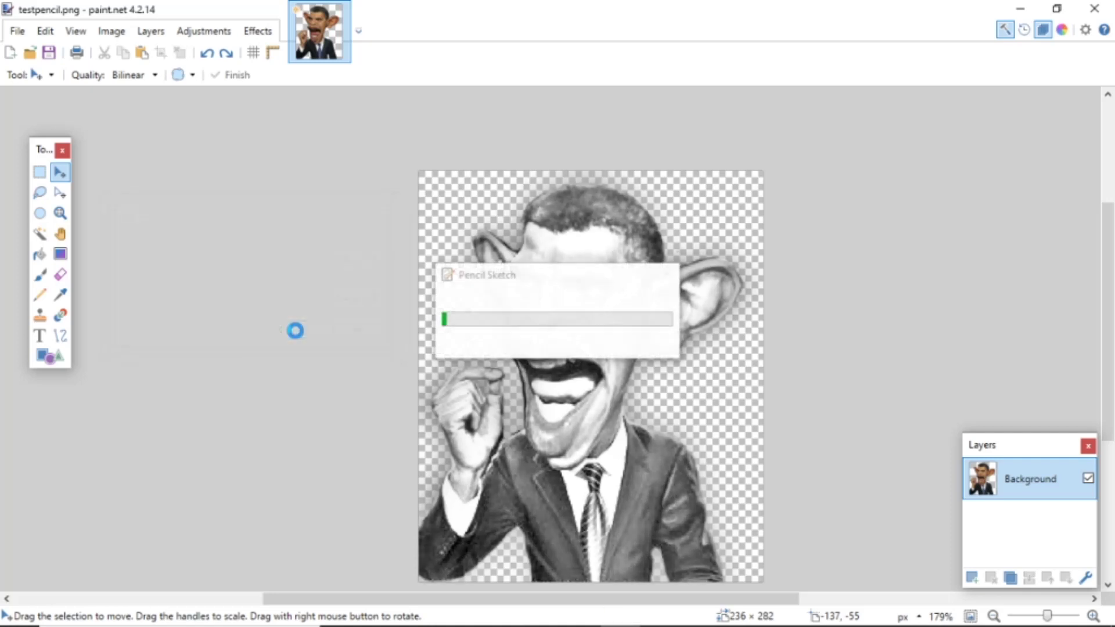
Save the darker sketch as testpencil1.png and minimise paint.net
{"action": "left_click", "coordinate": [16, 32]}
{"action": "left_click", "coordinate": [56, 160]}
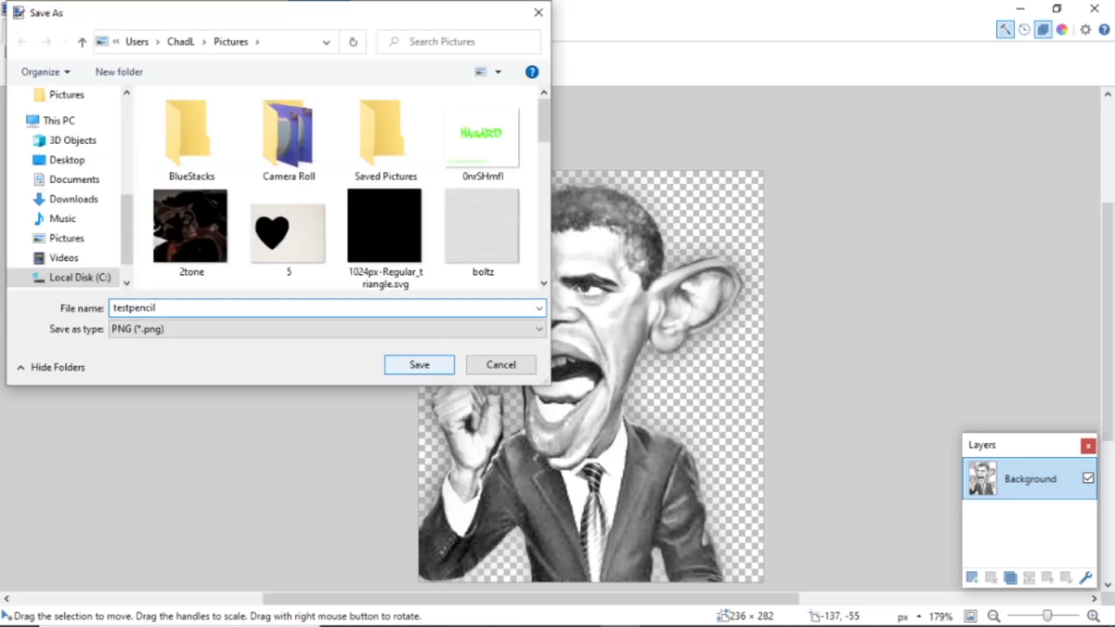
{"action": "left_click", "coordinate": [419, 365]}
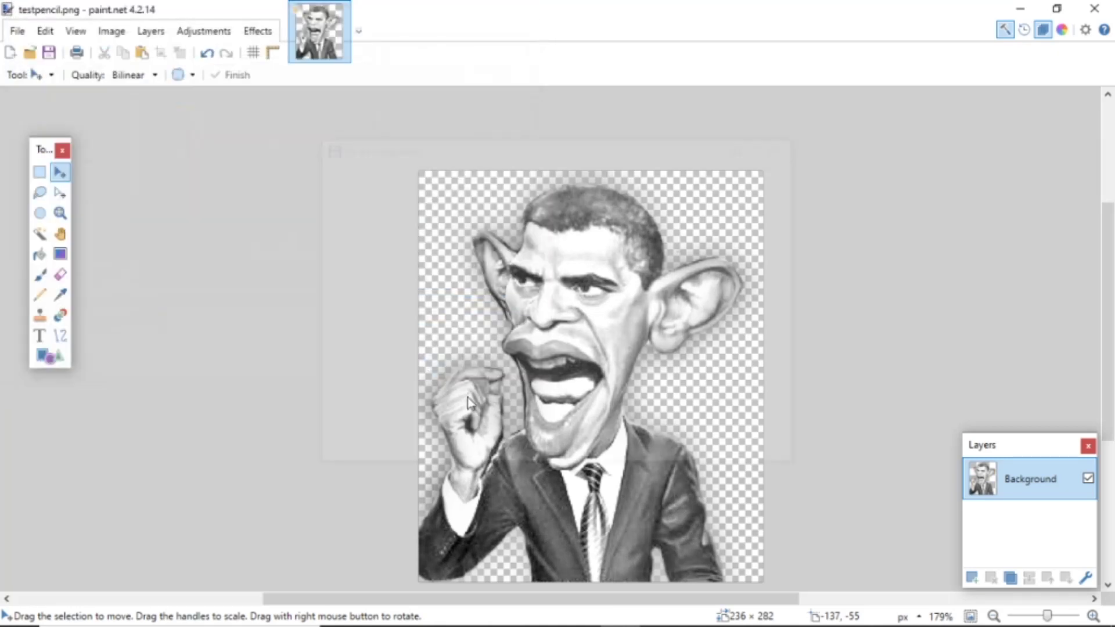
{"action": "left_click", "coordinate": [686, 453]}
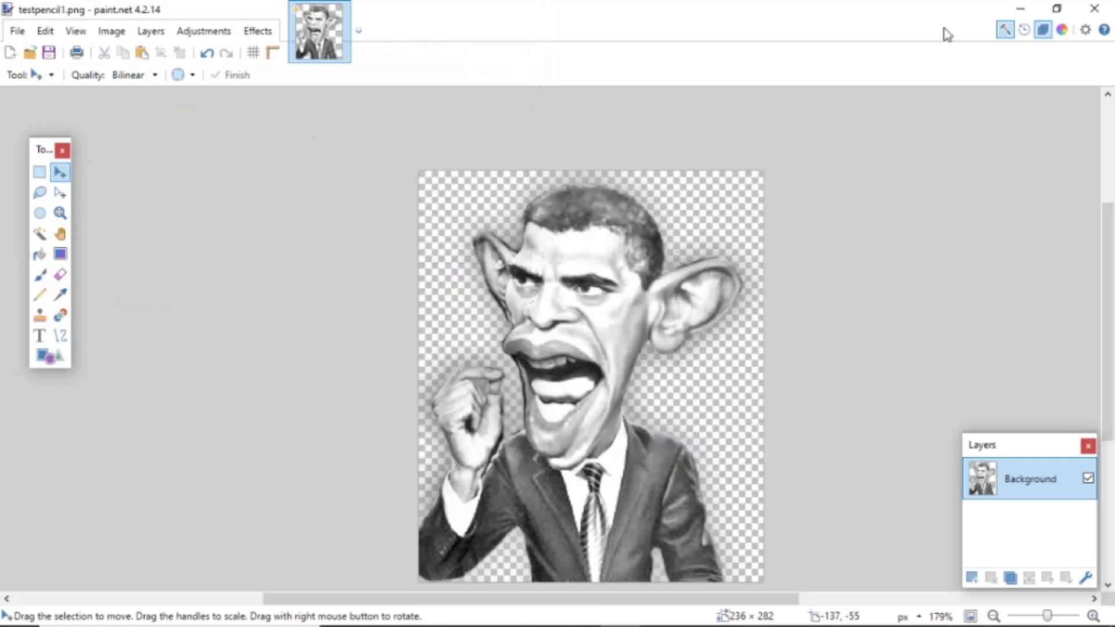
{"action": "left_click", "coordinate": [1020, 10]}
Import testpencil1.png from Recent files into Inkscape as an embedded image
{"action": "scroll", "coordinate": [522, 405], "scroll_direction": "down", "scroll_amount": 3}
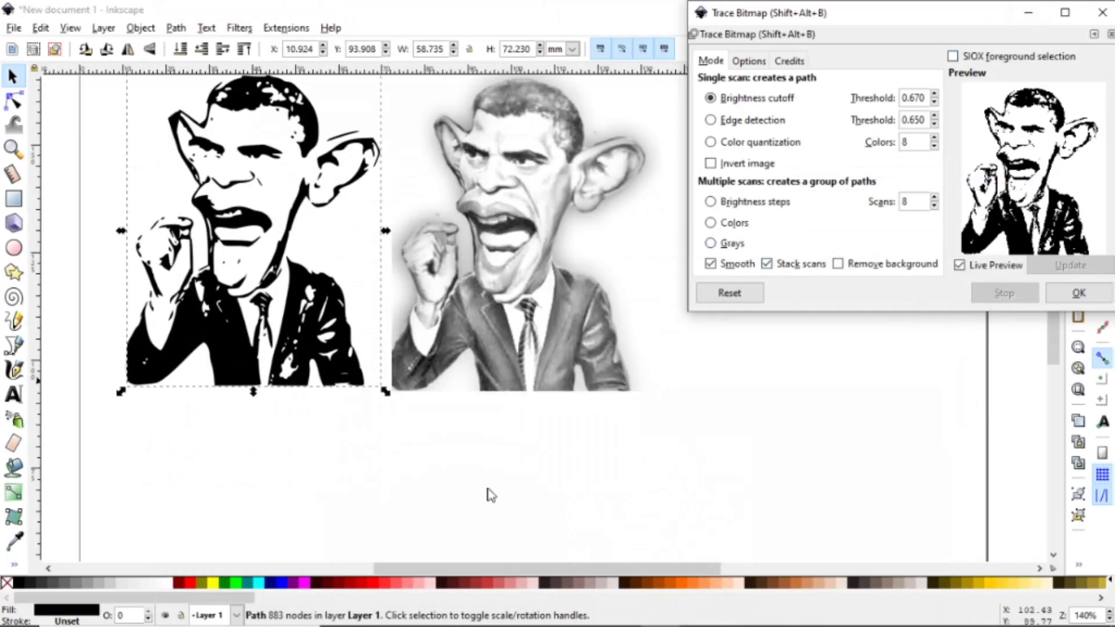
{"action": "left_click", "coordinate": [460, 612]}
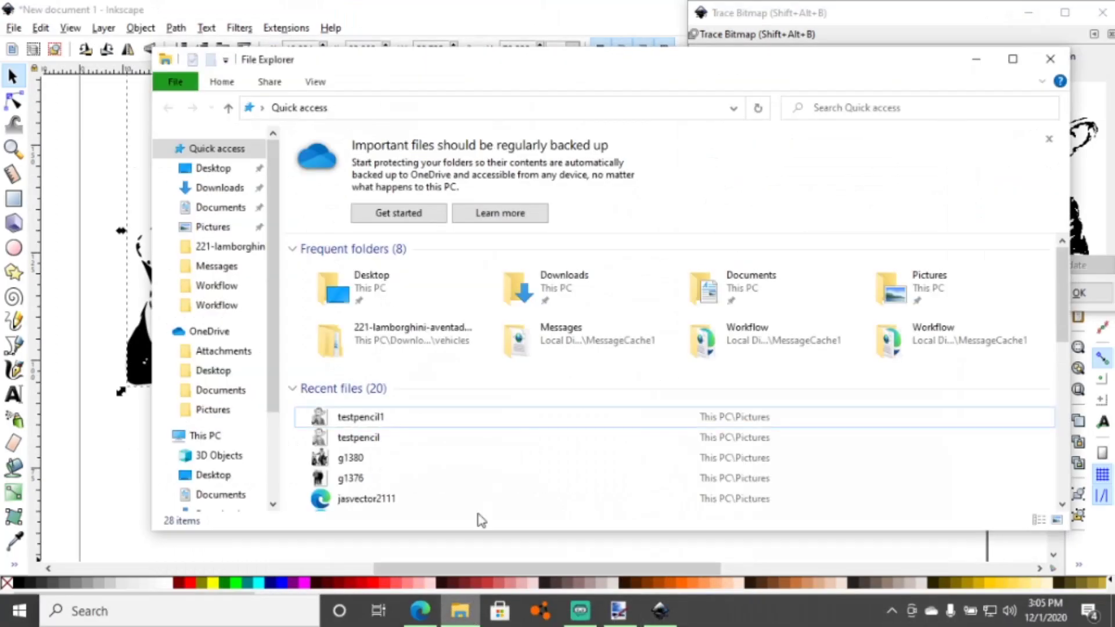
{"action": "left_click", "coordinate": [369, 422]}
{"action": "left_click_drag", "start_coordinate": [119, 481], "coordinate": [123, 484]}
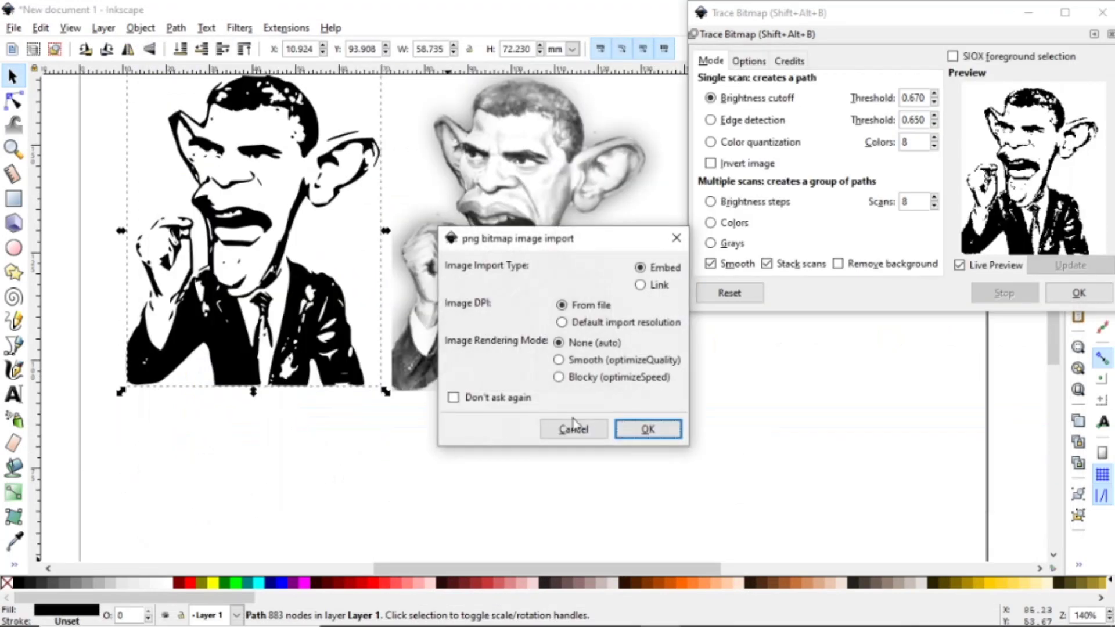
{"action": "left_click", "coordinate": [668, 427]}
Place the new image below the first sketch and close the Trace Bitmap dock
{"action": "scroll", "coordinate": [546, 417], "scroll_direction": "down", "scroll_amount": 4}
{"action": "left_click_drag", "start_coordinate": [648, 358], "coordinate": [521, 456]}
{"action": "scroll", "coordinate": [682, 405], "scroll_direction": "down", "scroll_amount": 1}
{"action": "scroll", "coordinate": [521, 456], "scroll_direction": "down", "scroll_amount": 3}
{"action": "scroll", "coordinate": [523, 455], "scroll_direction": "up", "scroll_amount": 1}
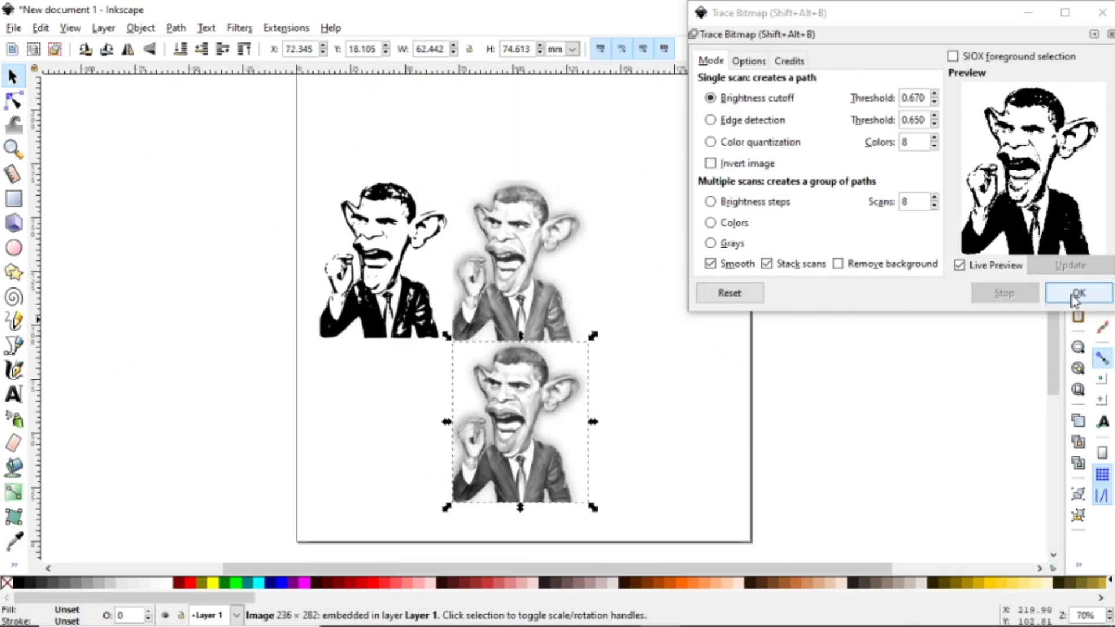
{"action": "left_click", "coordinate": [1110, 35]}
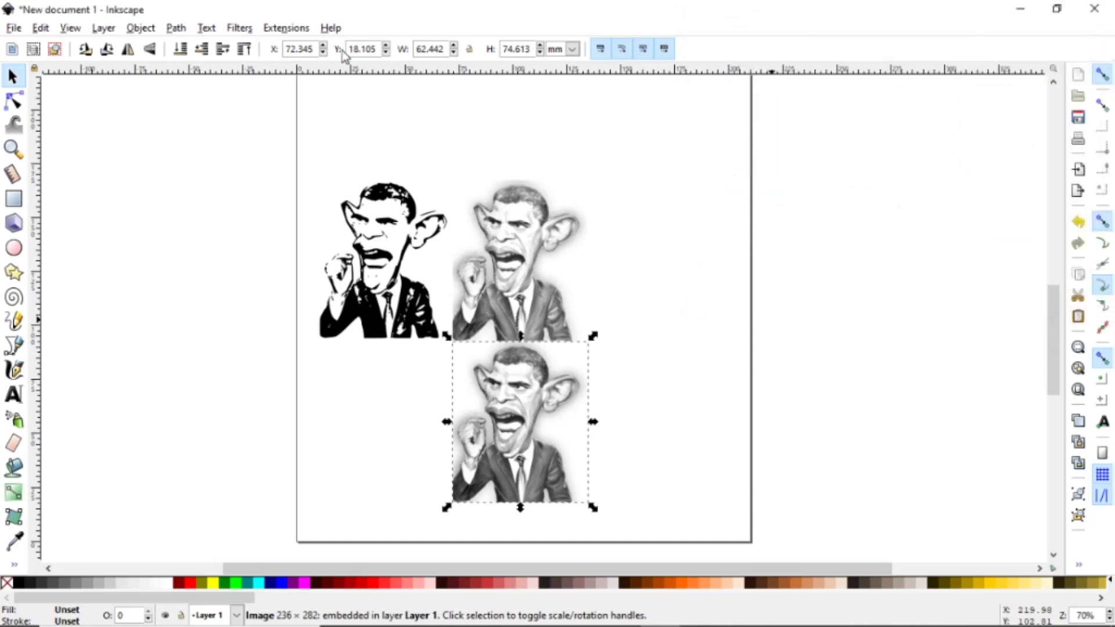
Trace the darker sketch at a 0.640 brightness cutoff and move the trace lower-left
{"action": "left_click", "coordinate": [175, 28]}
{"action": "left_click", "coordinate": [210, 81]}
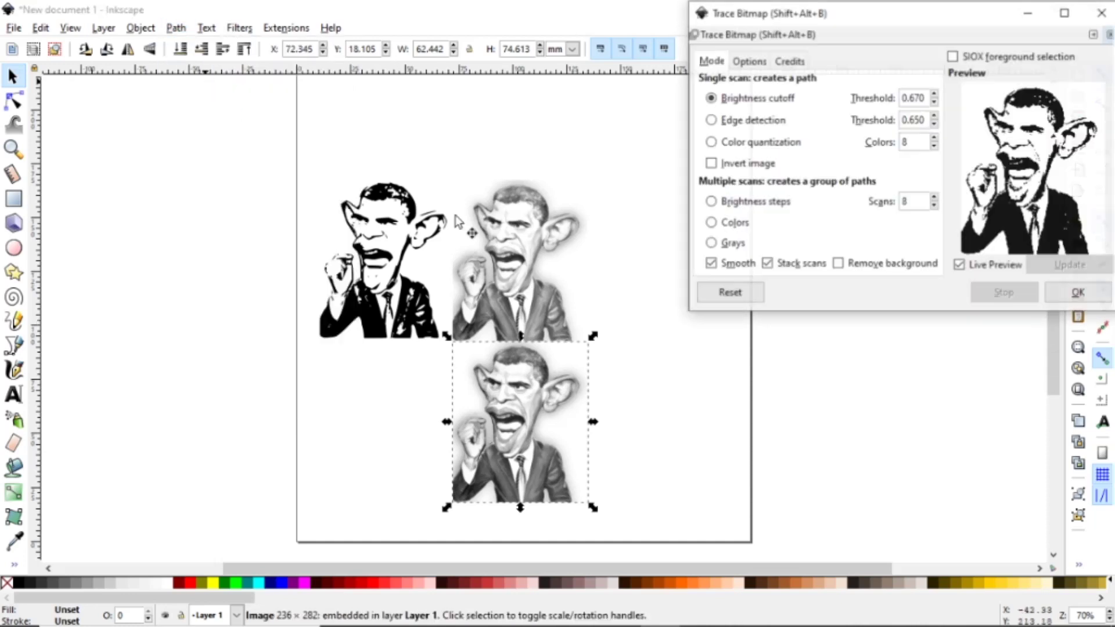
{"action": "left_click", "coordinate": [936, 94]}
{"action": "left_click", "coordinate": [936, 95]}
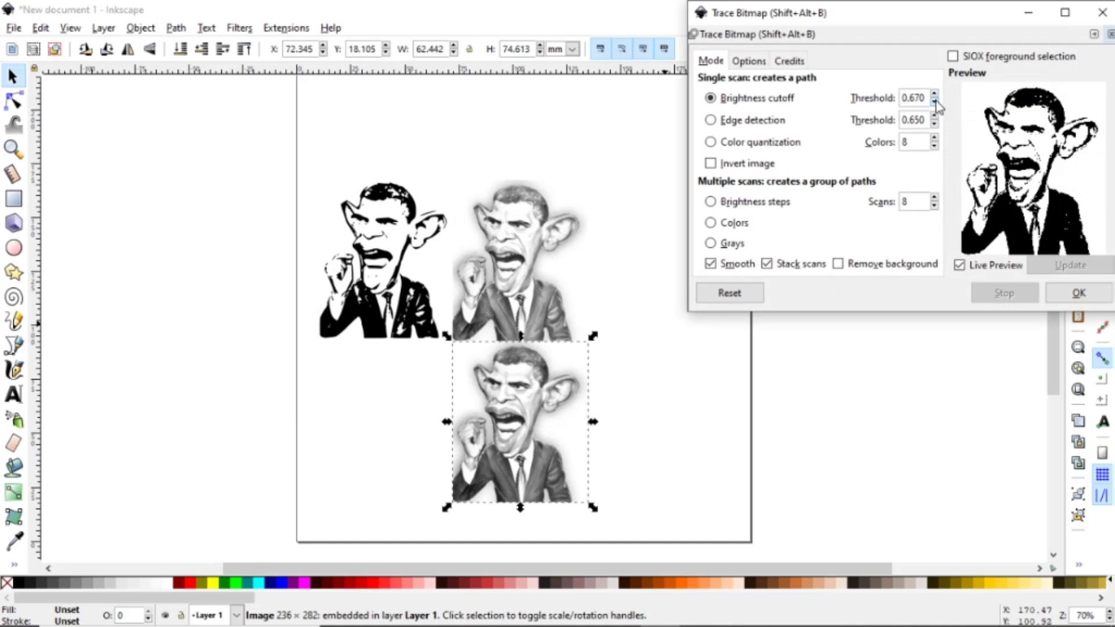
{"action": "left_click", "coordinate": [1079, 293]}
{"action": "mouse_move", "coordinate": [542, 463]}
{"action": "left_mouse_down"}
{"action": "mouse_move", "coordinate": [381, 462]}
{"action": "mouse_move", "coordinate": [396, 465]}
{"action": "left_mouse_up"}
Nudge the 710-node trace right beside its grey original and close the tracing settings
{"action": "scroll", "coordinate": [395, 459], "scroll_direction": "up", "scroll_amount": 1}
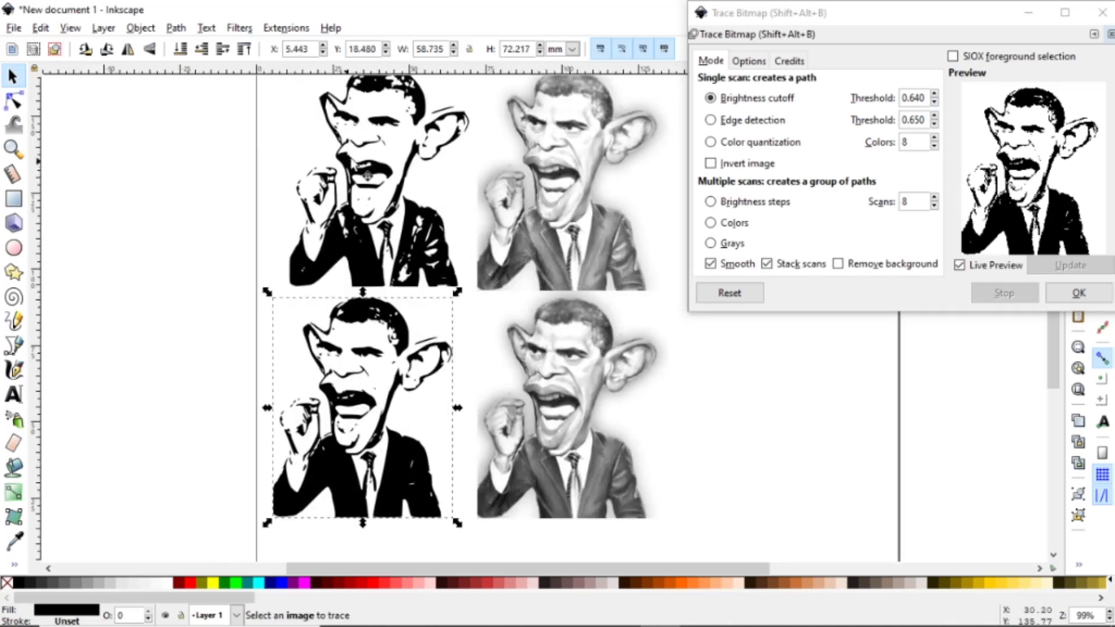
{"action": "scroll", "coordinate": [373, 401], "scroll_direction": "up", "scroll_amount": 3}
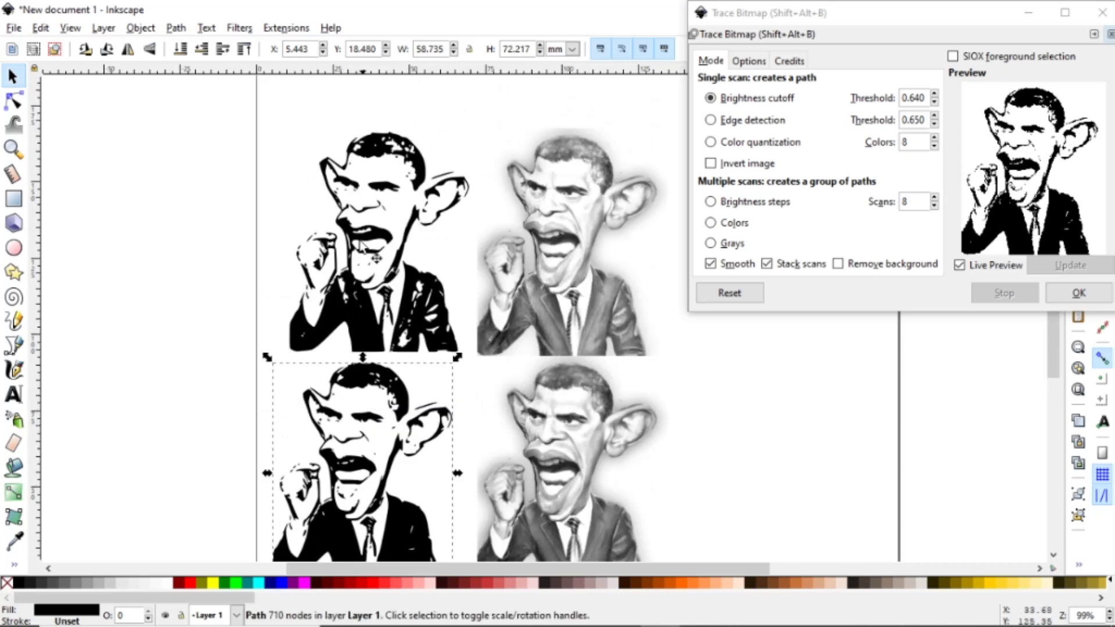
{"action": "scroll", "coordinate": [474, 333], "scroll_direction": "down", "scroll_amount": 2}
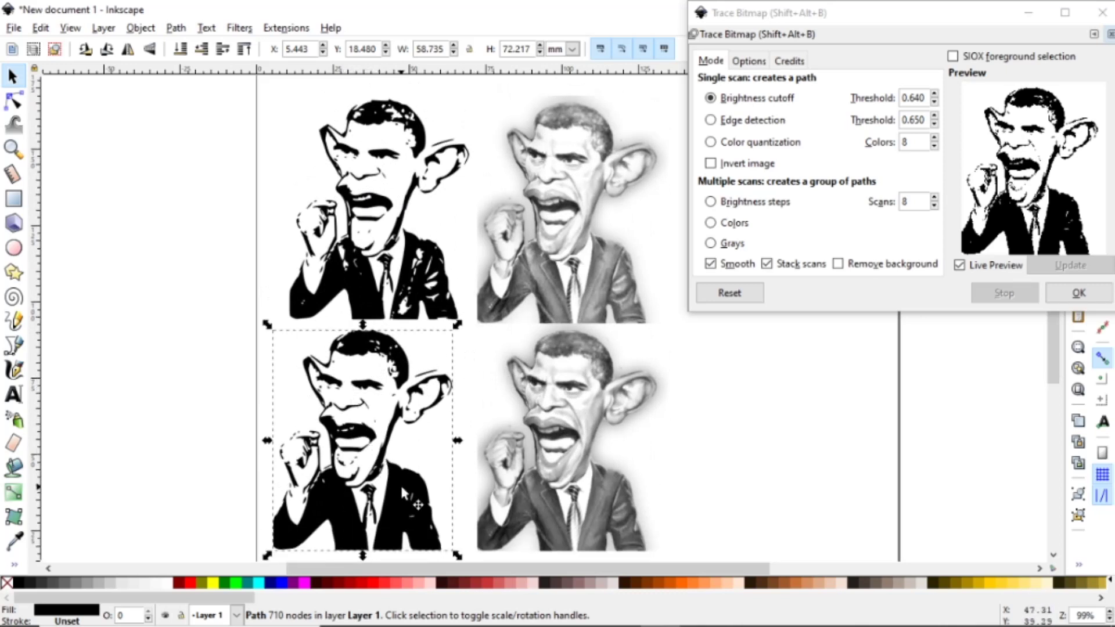
{"action": "mouse_move", "coordinate": [401, 485]}
{"action": "left_mouse_down"}
{"action": "mouse_move", "coordinate": [426, 487]}
{"action": "mouse_move", "coordinate": [430, 468]}
{"action": "left_mouse_up"}
{"action": "scroll", "coordinate": [442, 462], "scroll_direction": "down", "scroll_amount": 3}
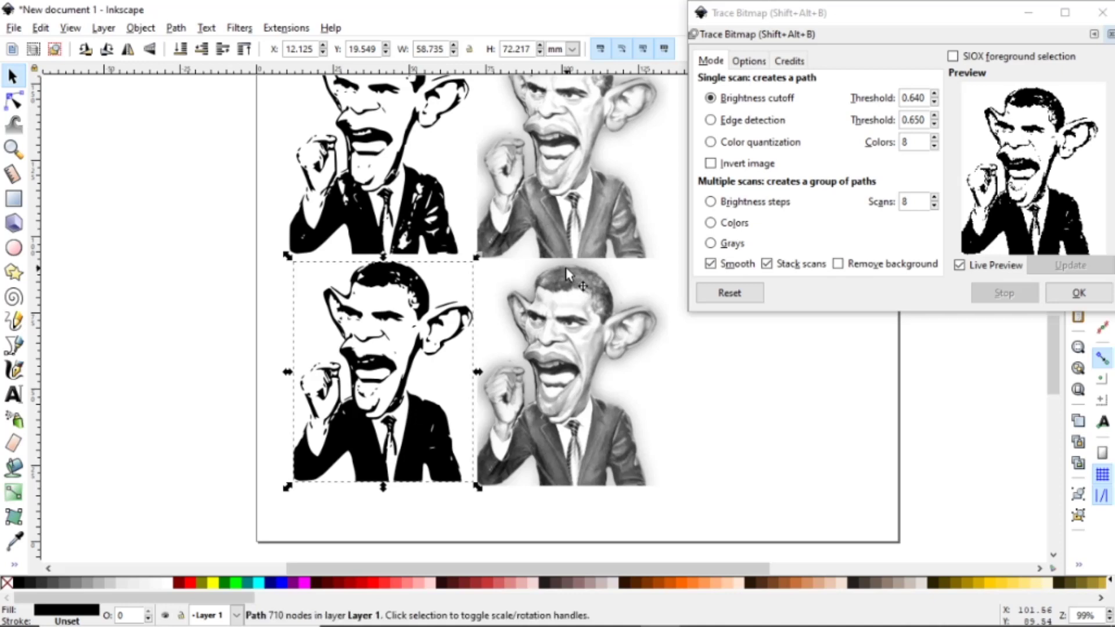
{"action": "left_click", "coordinate": [1102, 12]}
{"action": "scroll", "coordinate": [323, 178], "scroll_direction": "up", "scroll_amount": 3}
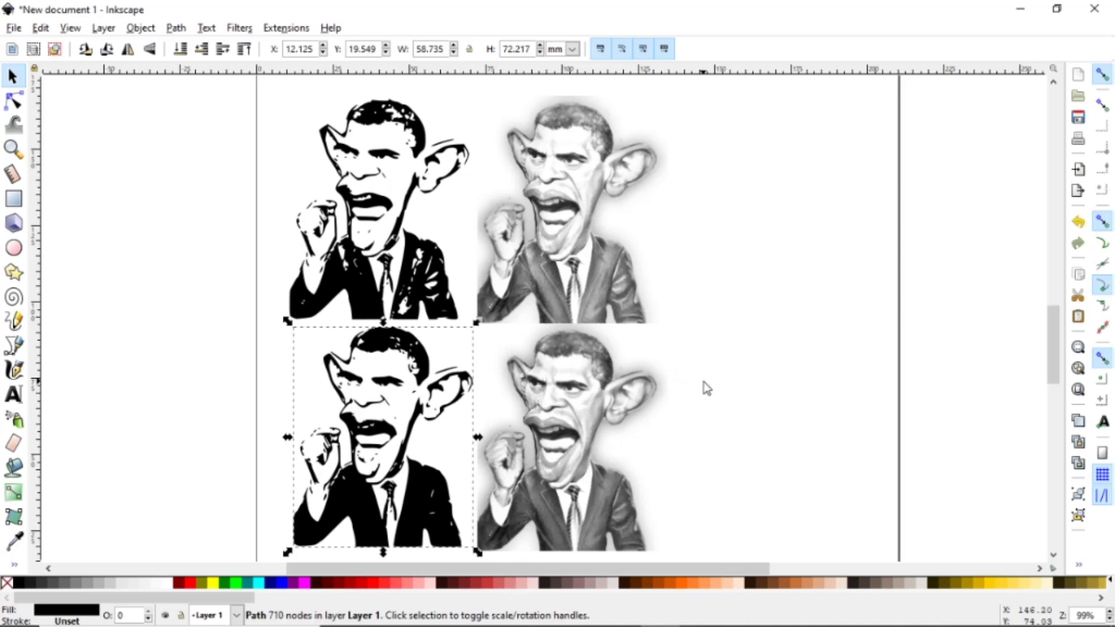
{"action": "scroll", "coordinate": [738, 392], "scroll_direction": "down", "scroll_amount": 1}
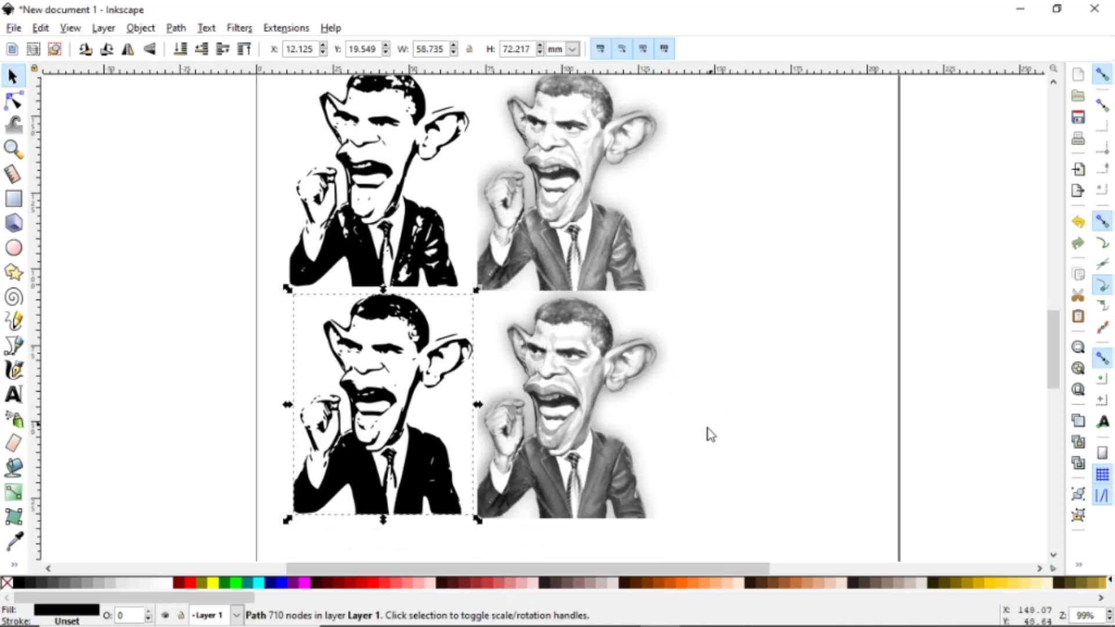
{"action": "mouse_move", "coordinate": [464, 624]}
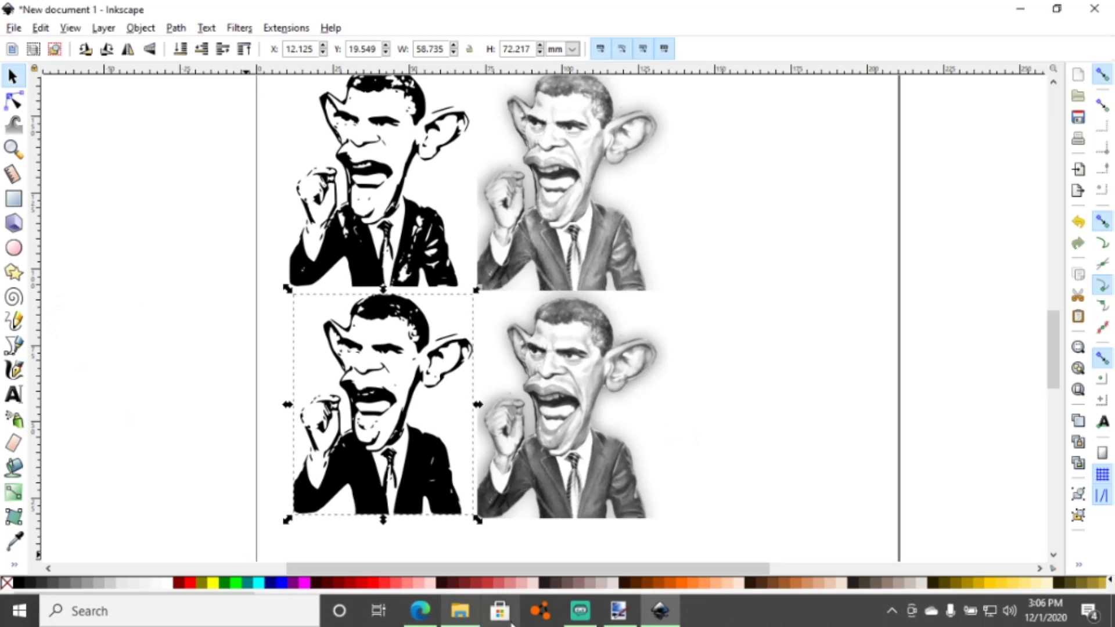
Embed the 3024 × 4032 jas1 photo in the drawing and zoom out to fit it
{"action": "left_click", "coordinate": [461, 611]}
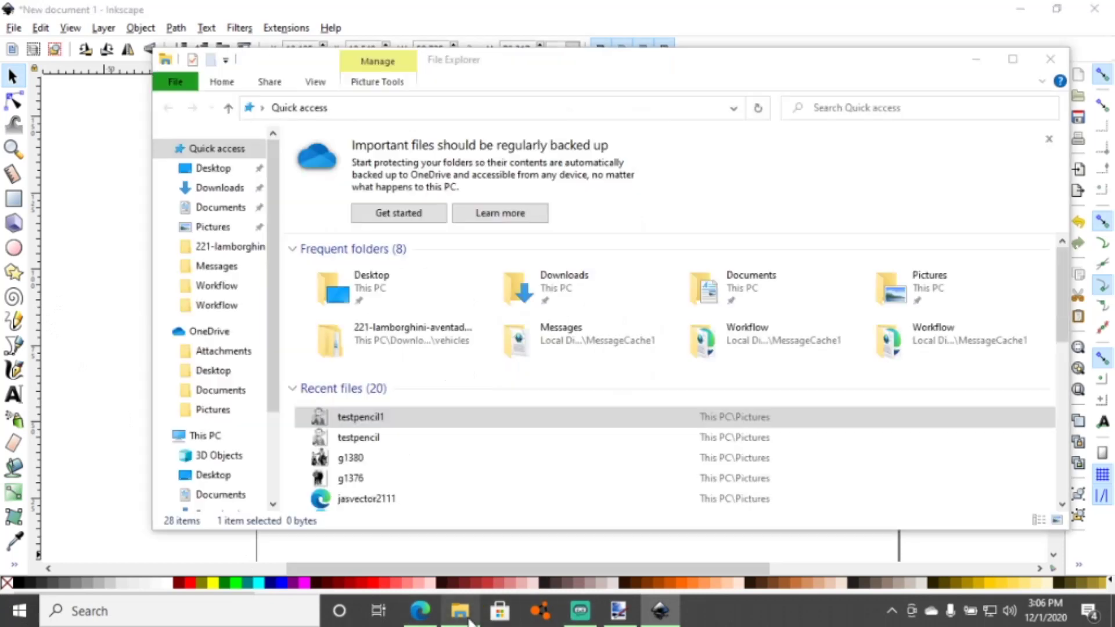
{"action": "scroll", "coordinate": [381, 439], "scroll_direction": "down", "scroll_amount": 2}
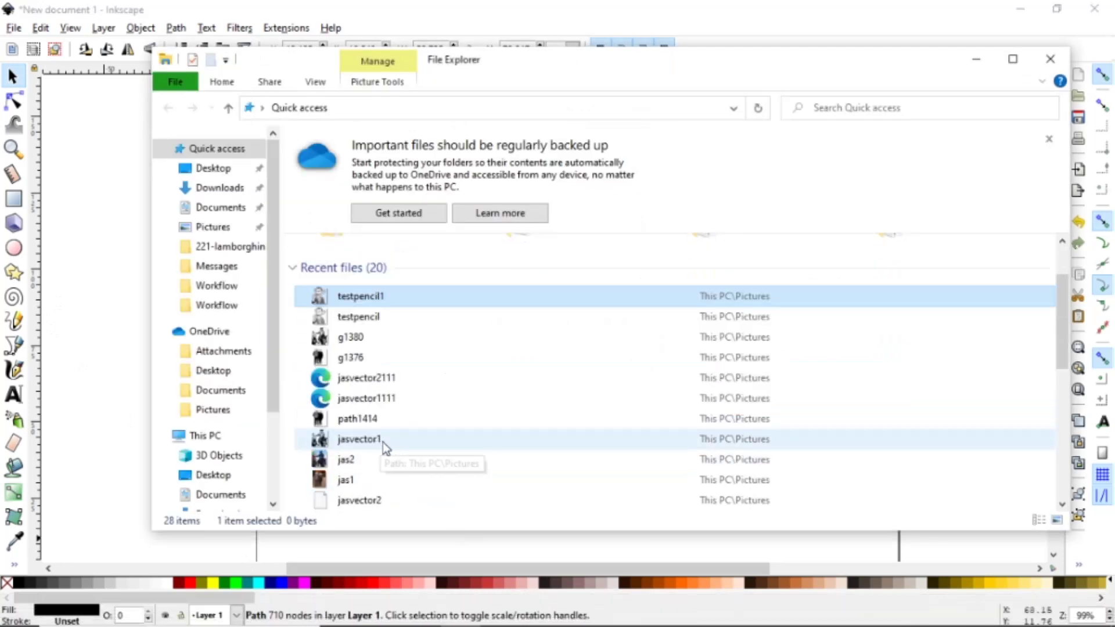
{"action": "left_click", "coordinate": [397, 485]}
{"action": "left_click_drag", "start_coordinate": [397, 488], "coordinate": [76, 347]}
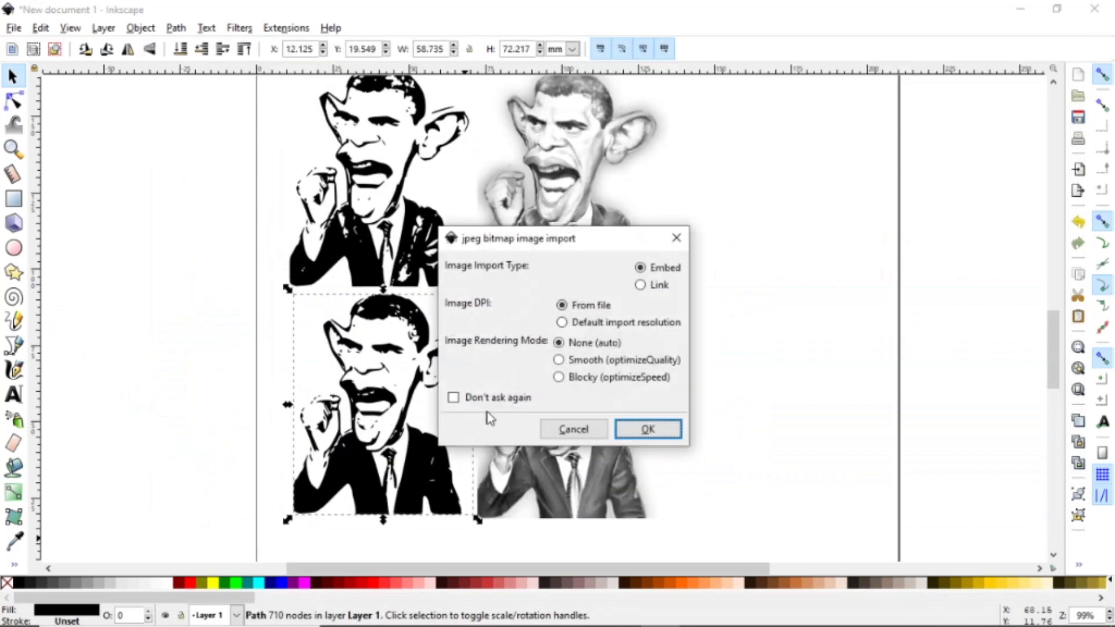
{"action": "left_click", "coordinate": [668, 439]}
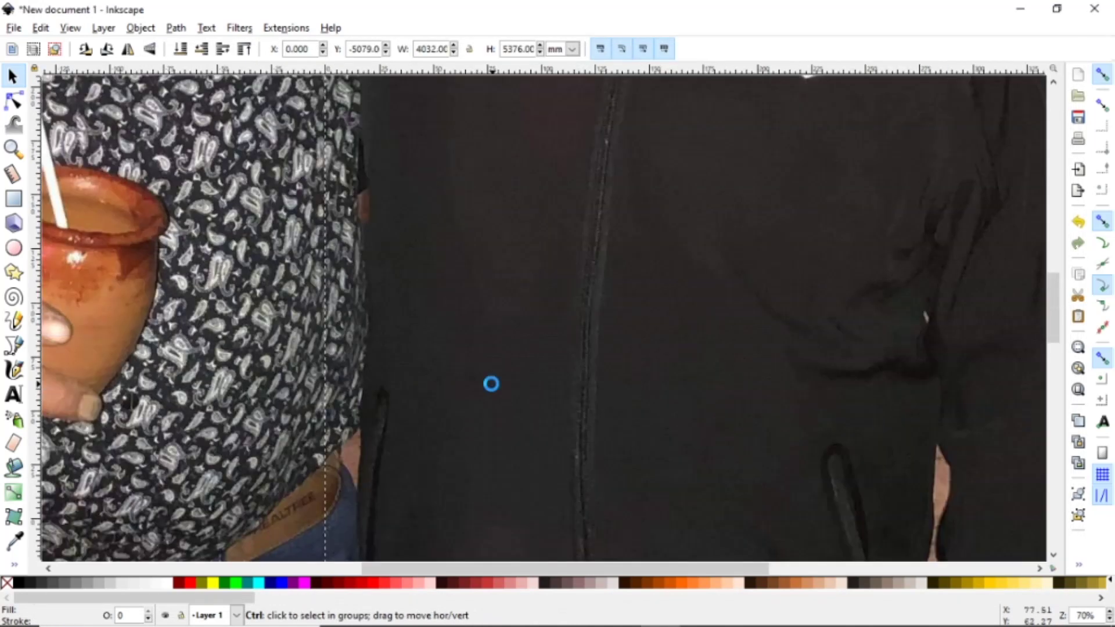
{"action": "key", "text": "3"}
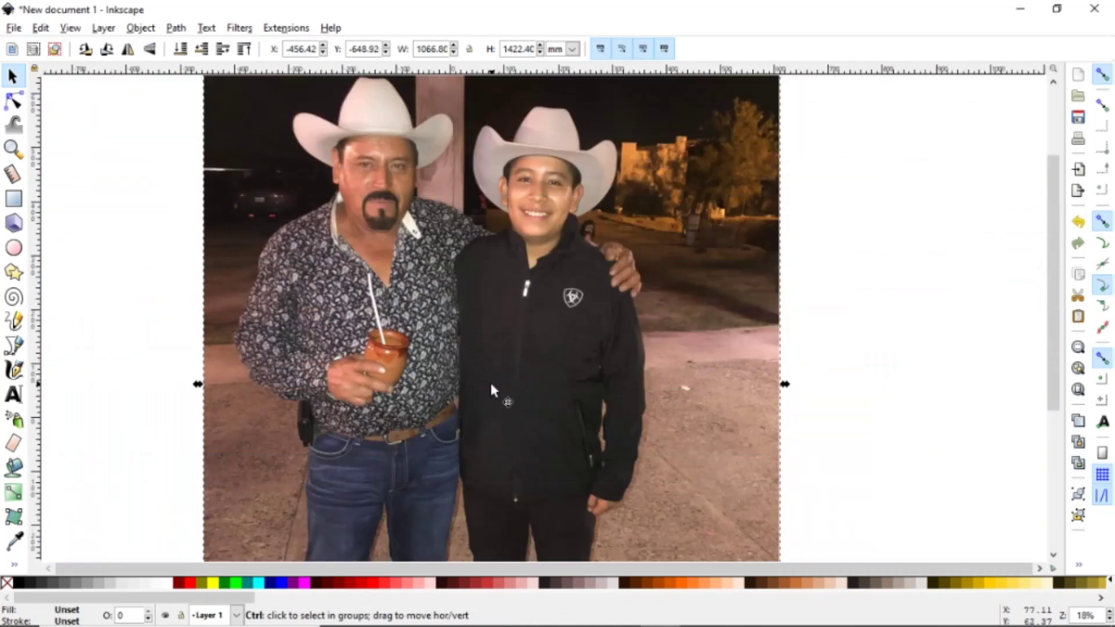
{"action": "scroll", "coordinate": [489, 395], "scroll_direction": "down", "scroll_amount": 3}
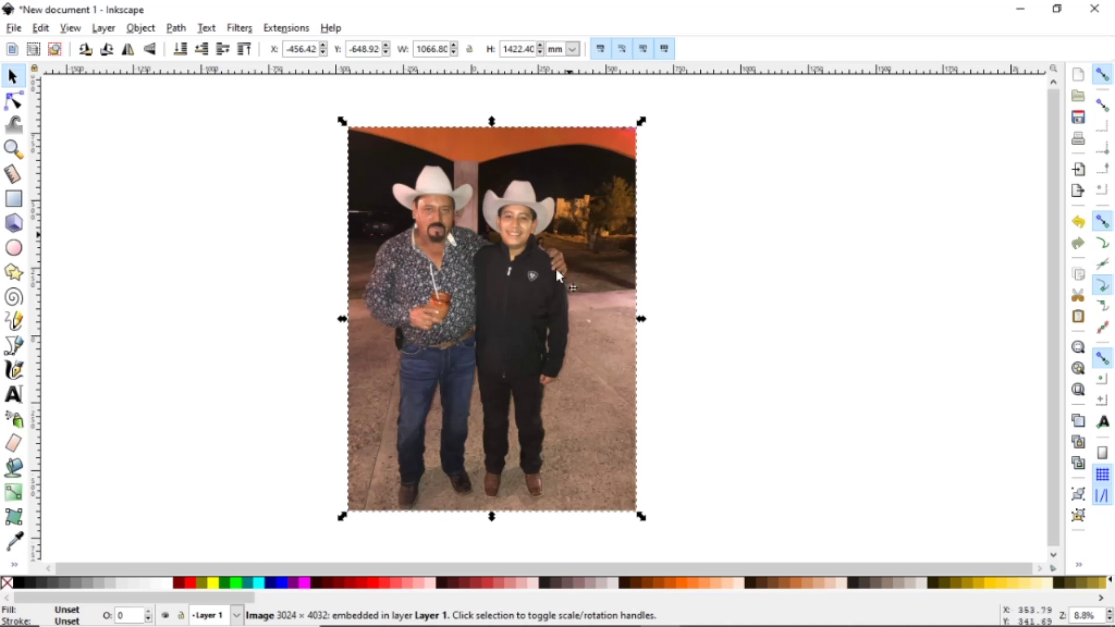
{"action": "mouse_move", "coordinate": [530, 617]}
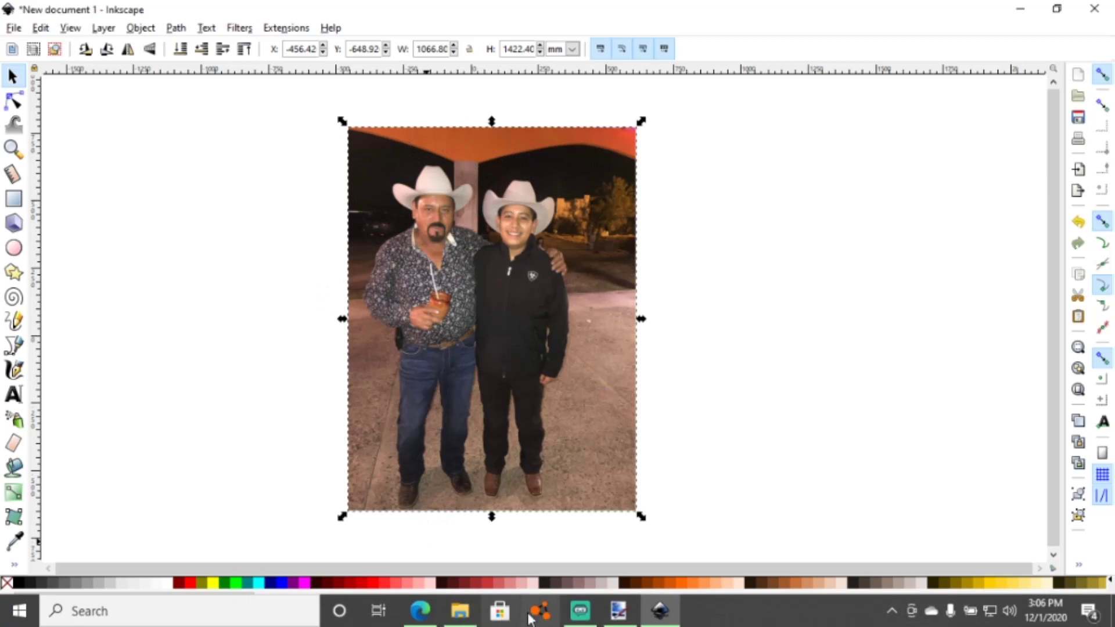
Embed the path1414 black-and-white image and place it right of the colour photo
{"action": "left_click", "coordinate": [459, 611]}
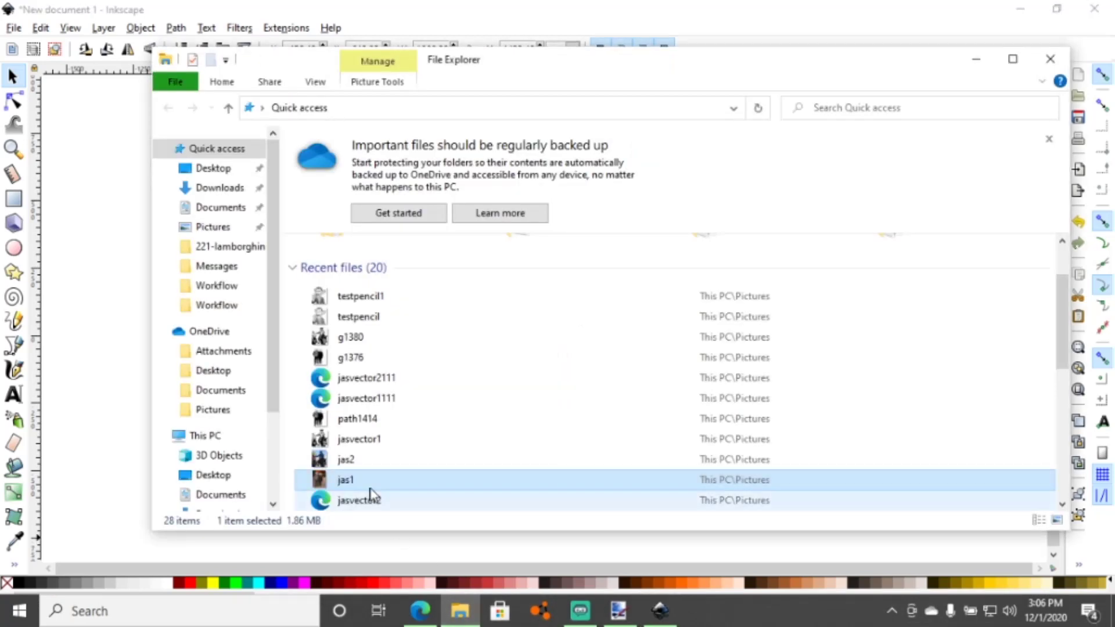
{"action": "left_click", "coordinate": [360, 421]}
{"action": "left_click_drag", "start_coordinate": [371, 427], "coordinate": [123, 359]}
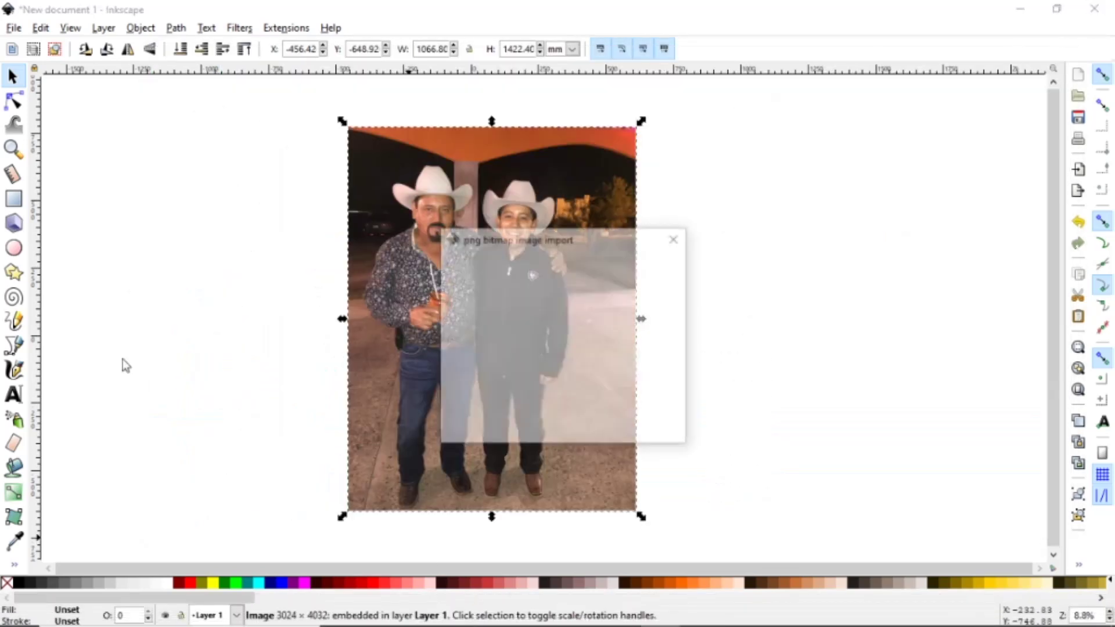
{"action": "left_click", "coordinate": [677, 437]}
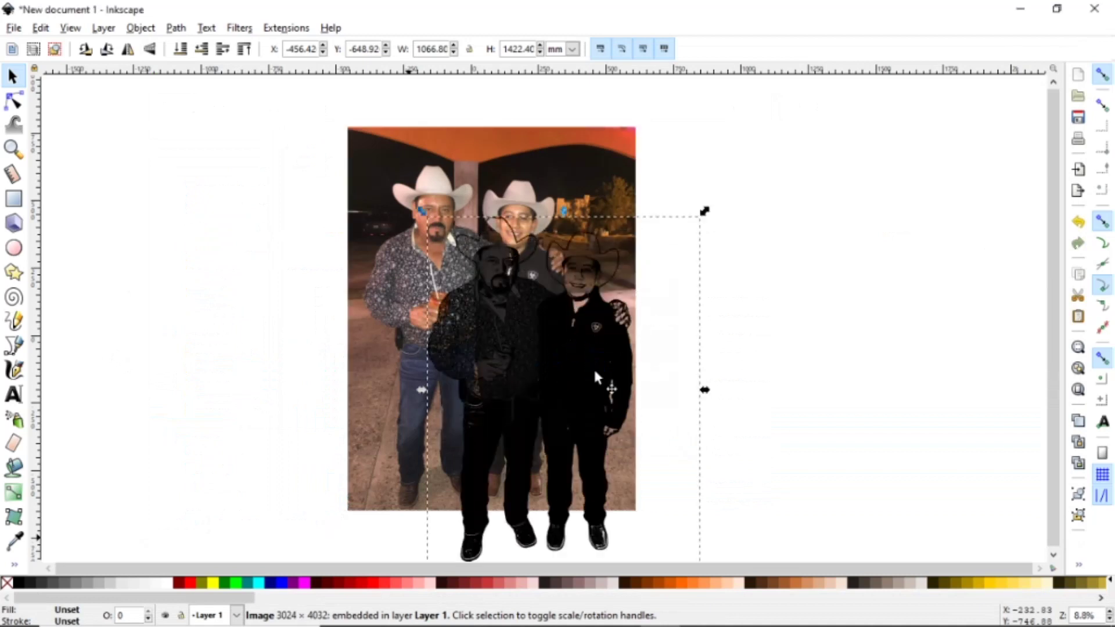
{"action": "left_click_drag", "start_coordinate": [595, 372], "coordinate": [809, 278]}
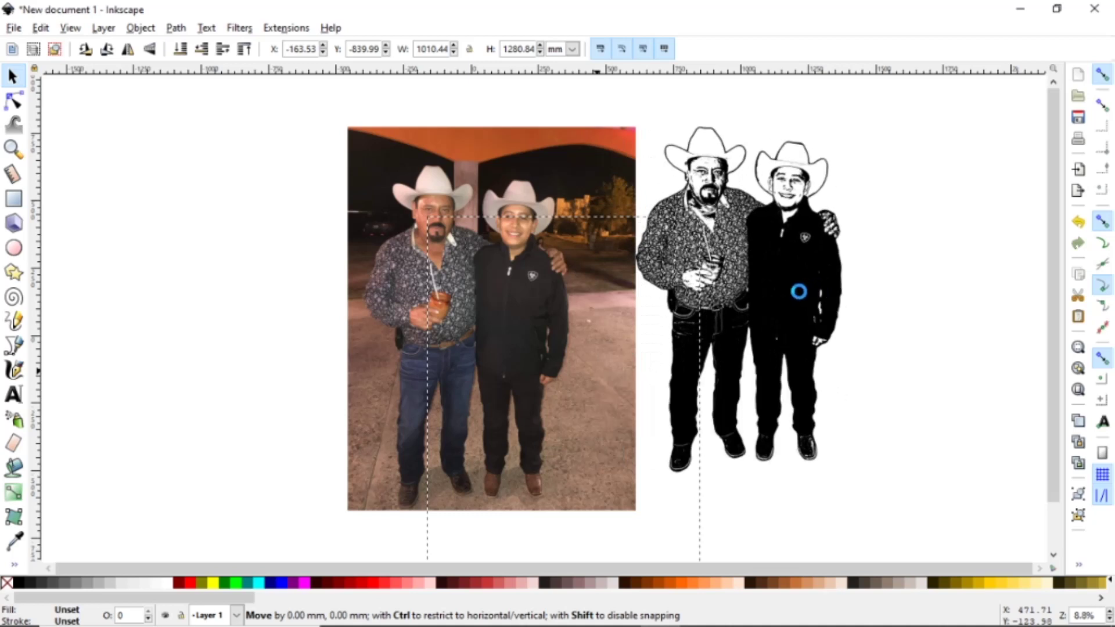
{"action": "scroll", "coordinate": [799, 288], "scroll_direction": "up", "scroll_amount": 2}
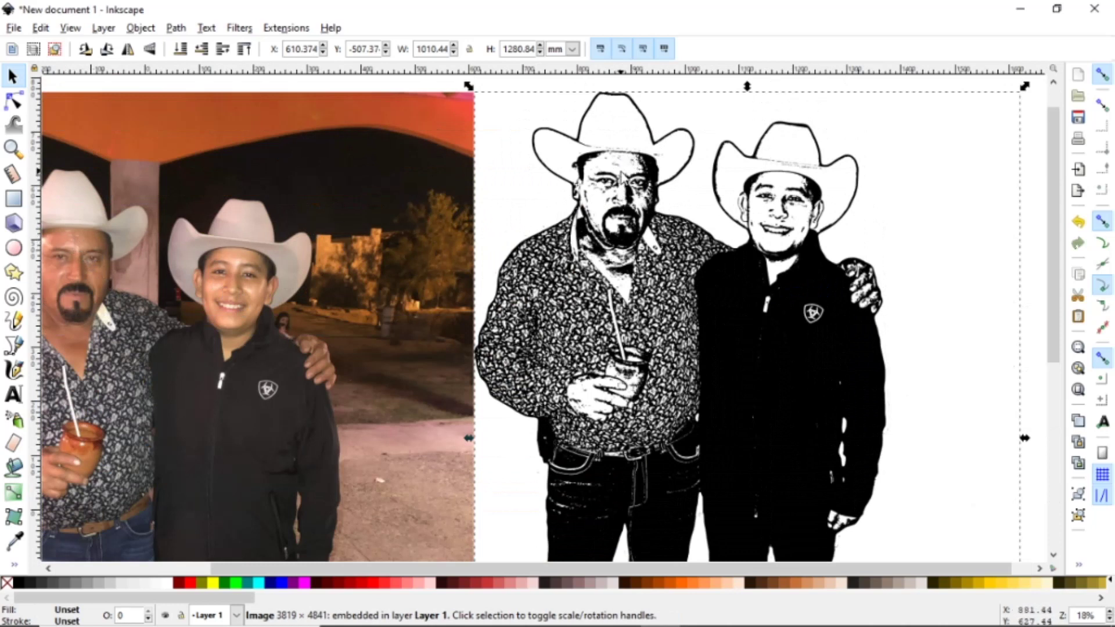
{"action": "scroll", "coordinate": [628, 175], "scroll_direction": "up", "scroll_amount": 6}
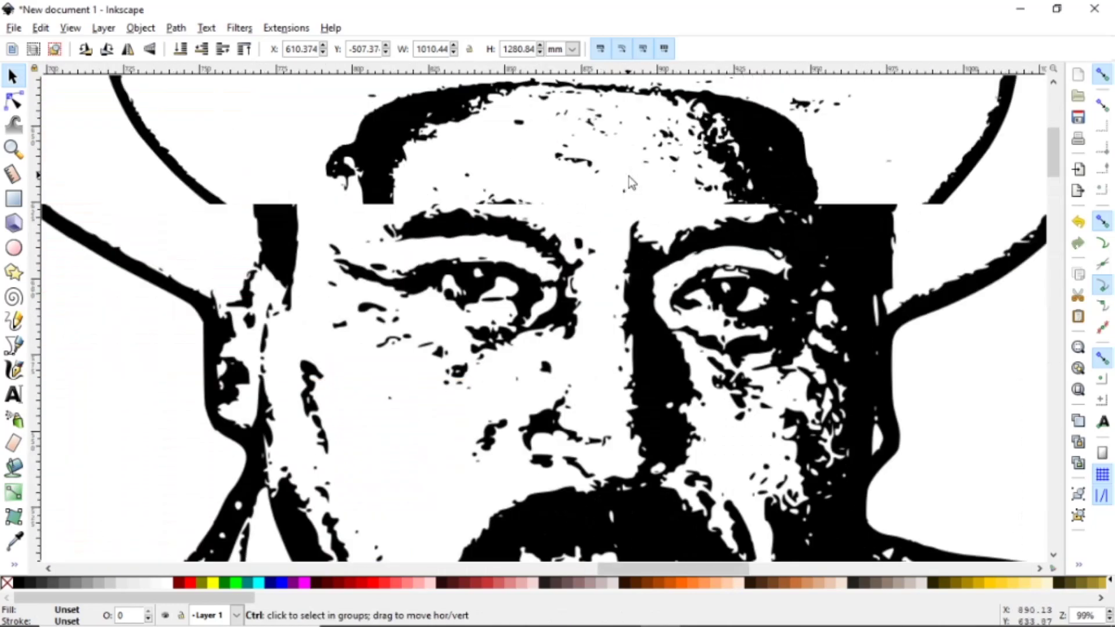
{"action": "scroll", "coordinate": [628, 176], "scroll_direction": "down", "scroll_amount": 4}
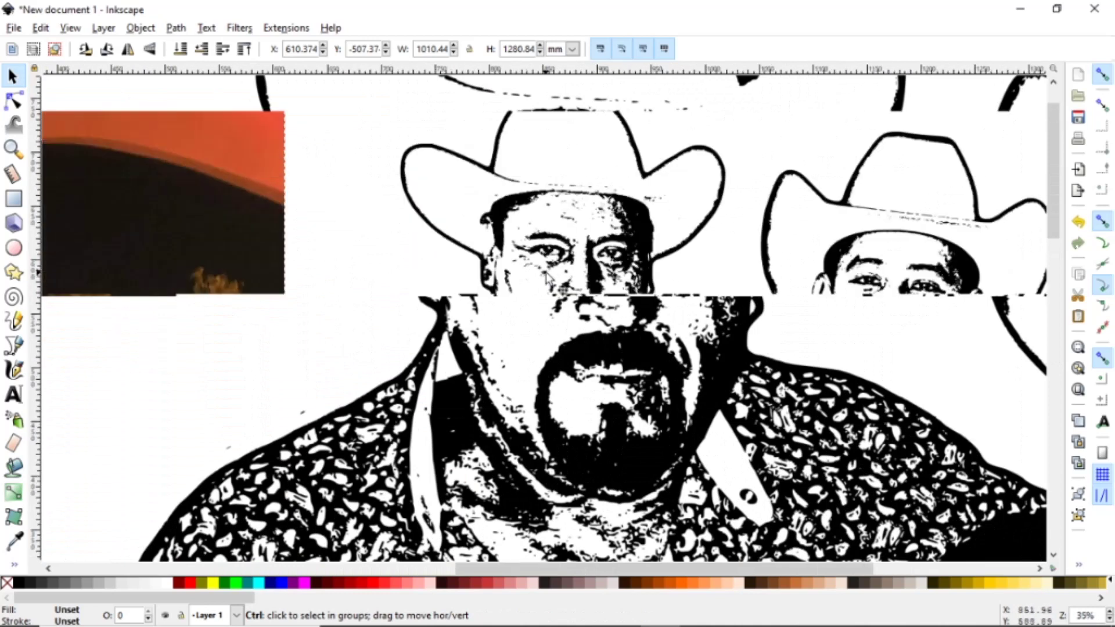
{"action": "scroll", "coordinate": [548, 278], "scroll_direction": "down", "scroll_amount": 1}
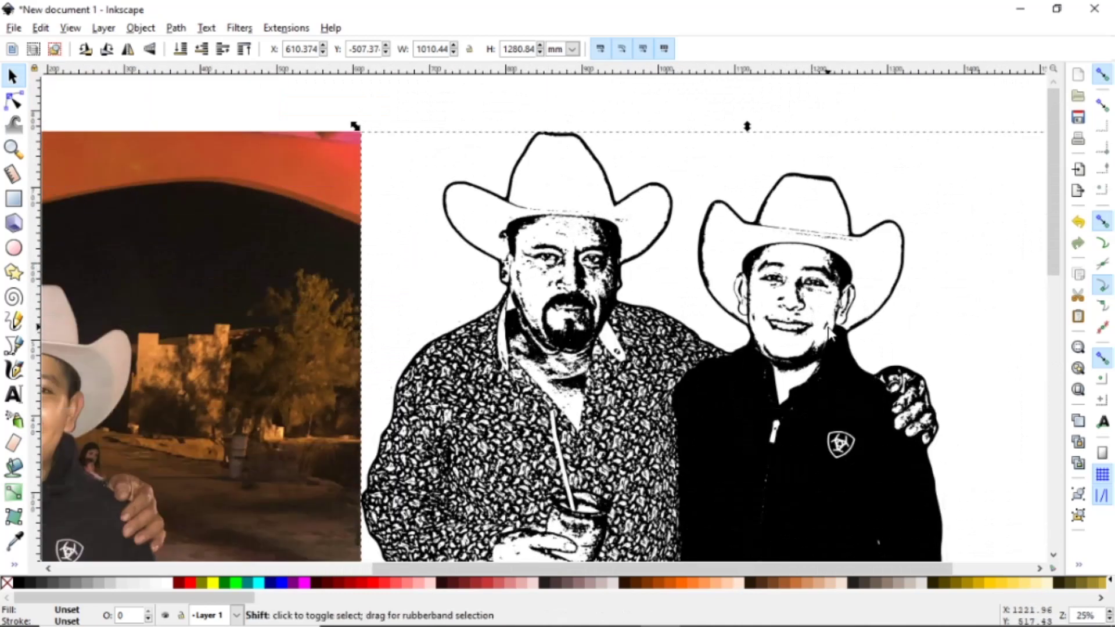
{"action": "scroll", "coordinate": [770, 328], "scroll_direction": "left", "scroll_amount": 5}
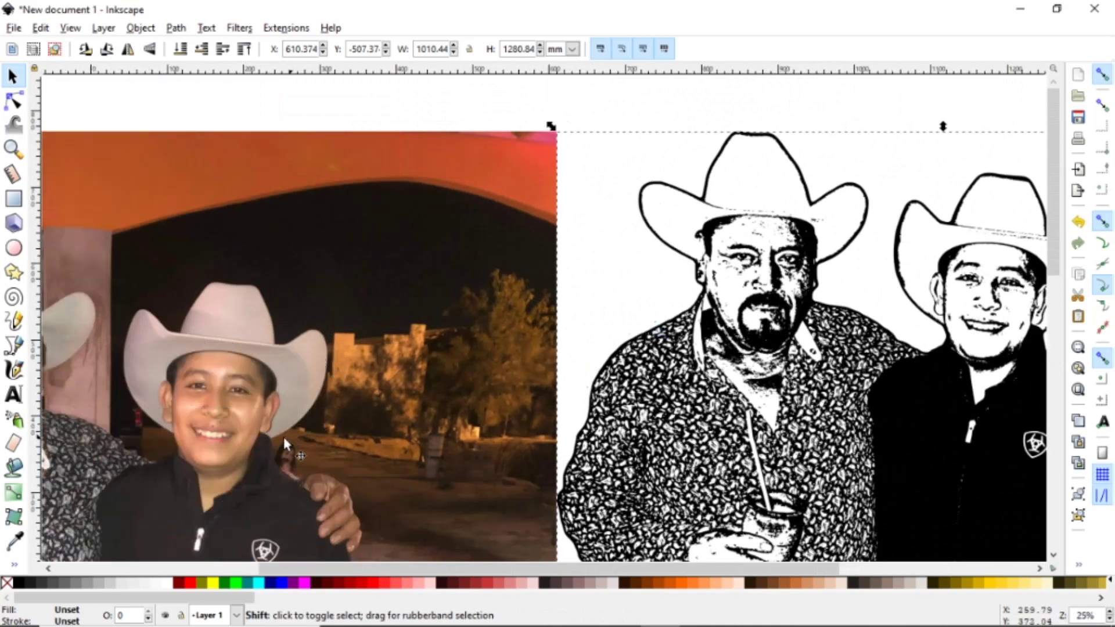
{"action": "scroll", "coordinate": [498, 316], "scroll_direction": "down", "scroll_amount": 4}
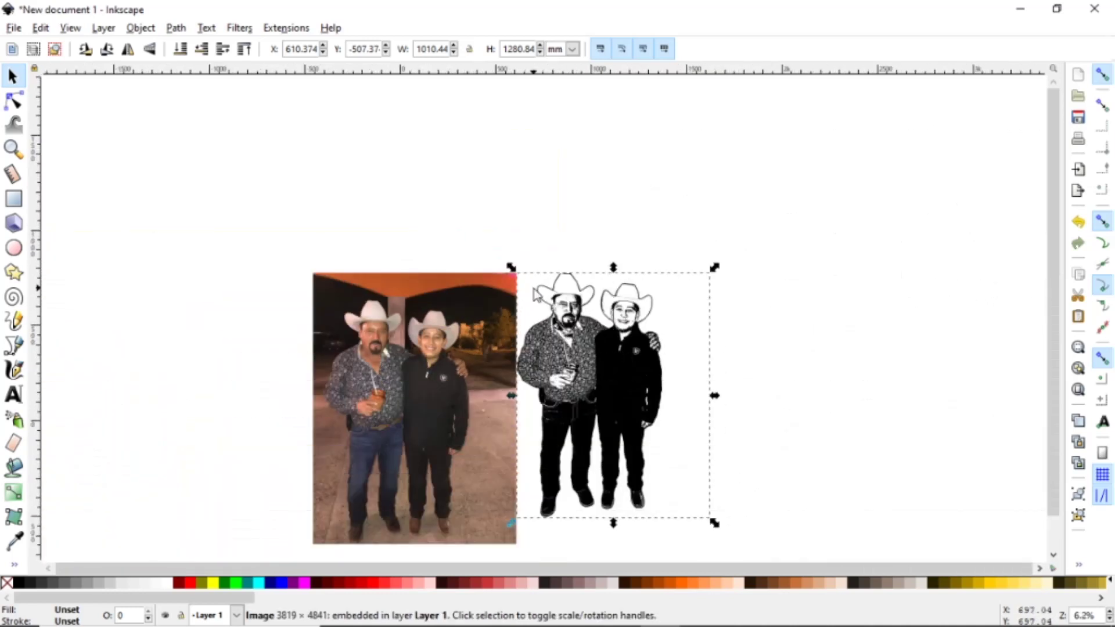
{"action": "scroll", "coordinate": [575, 314], "scroll_direction": "down", "scroll_amount": 1}
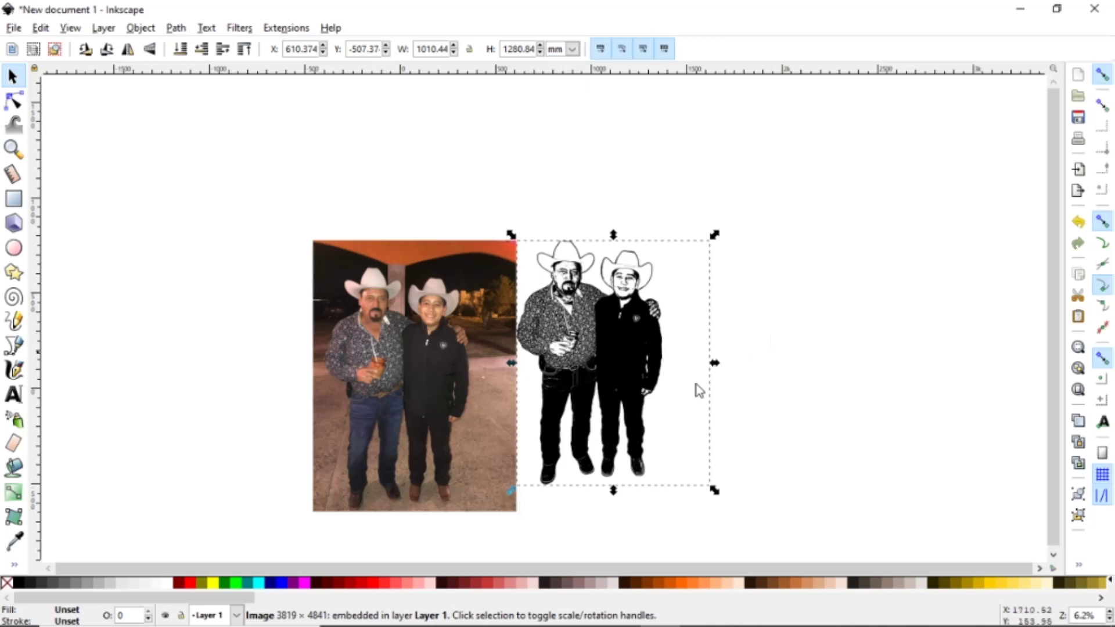
{"action": "mouse_move", "coordinate": [581, 625]}
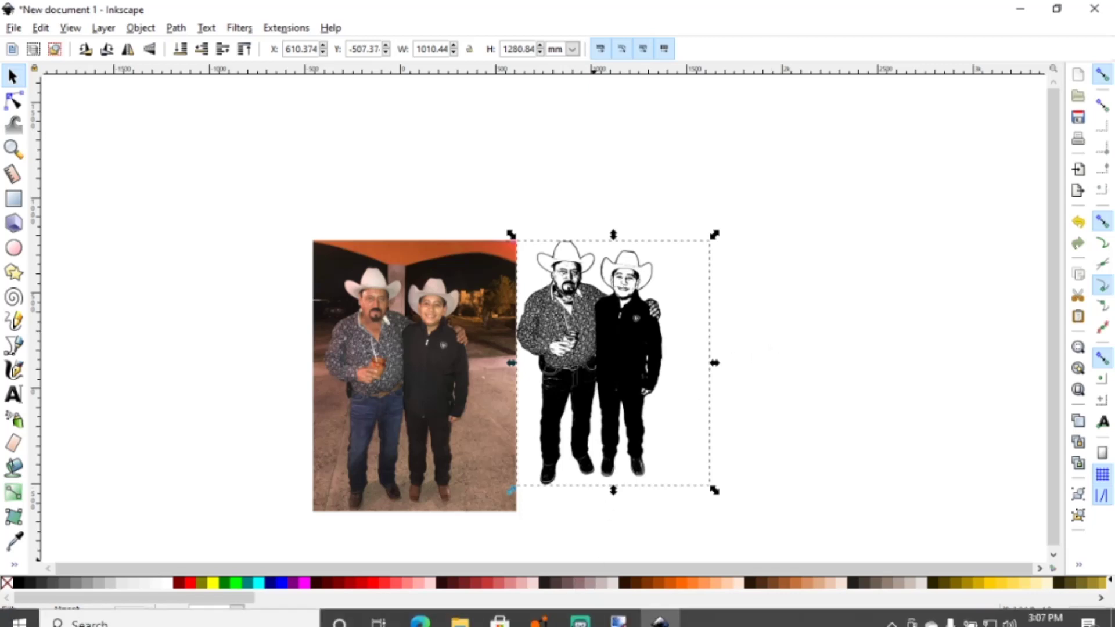
Bring Streamlabs OBS in front of Inkscape from its taskbar icon
{"action": "left_click", "coordinate": [583, 615]}
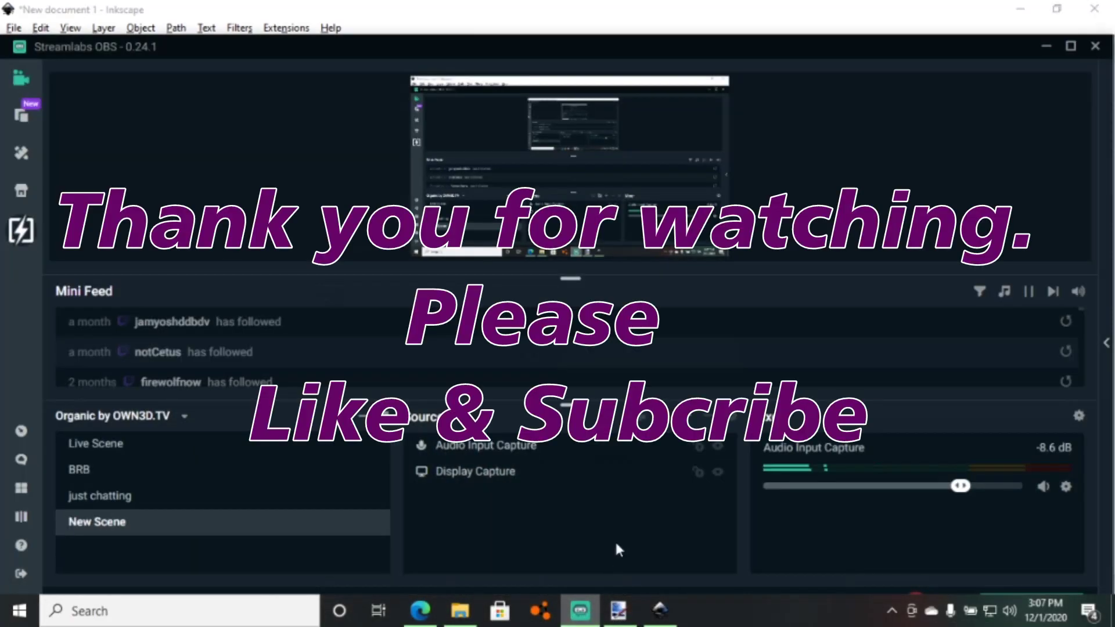